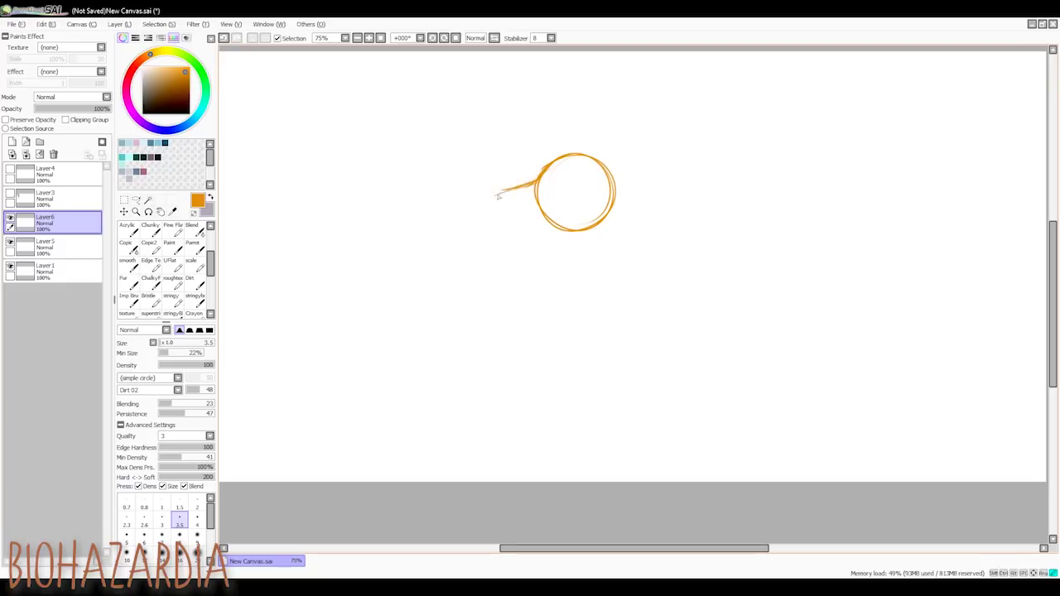
# Sketch a boxy muzzle on the front of the head circle and an S-curved front neck line below it.
pyautogui.hotkey('ctrl', 'z')
pyautogui.moveTo(494, 207)
pyautogui.mouseDown()
pyautogui.moveTo(494, 233)
pyautogui.moveTo(593, 235)
pyautogui.moveTo(602, 223)
pyautogui.moveTo(579, 280)
pyautogui.mouseUp()
pyautogui.moveTo(560, 230)
pyautogui.mouseDown()
pyautogui.moveTo(585, 287)
pyautogui.moveTo(580, 248)
pyautogui.moveTo(595, 281)
pyautogui.moveTo(560, 340)
pyautogui.mouseUp()
pyautogui.moveTo(590, 277); pyautogui.dragTo(551, 363)
pyautogui.moveTo(561, 159)
pyautogui.mouseDown()
pyautogui.moveTo(626, 166)
pyautogui.moveTo(683, 270)
pyautogui.mouseUp()
pyautogui.moveTo(615, 165); pyautogui.dragTo(681, 281)
pyautogui.moveTo(674, 241)
pyautogui.mouseDown()
pyautogui.moveTo(680, 306)
pyautogui.moveTo(667, 338)
pyautogui.mouseUp()
pyautogui.moveTo(683, 257); pyautogui.dragTo(660, 367)
pyautogui.moveTo(584, 280); pyautogui.dragTo(542, 366)
pyautogui.hotkey('ctrl', 'z')
pyautogui.hotkey('ctrl', 'z')
pyautogui.hotkey('ctrl', 'z')
pyautogui.hotkey('ctrl', 'z')
pyautogui.moveTo(607, 170)
pyautogui.mouseDown()
pyautogui.moveTo(668, 203)
pyautogui.moveTo(686, 286)
pyautogui.moveTo(667, 358)
pyautogui.mouseUp()
pyautogui.hotkey('ctrl', 'z')
pyautogui.moveTo(683, 234); pyautogui.dragTo(673, 328)
pyautogui.moveTo(681, 277); pyautogui.dragTo(633, 367)
pyautogui.hotkey('ctrl', 'z')
pyautogui.hotkey('ctrl', 'z')
pyautogui.hotkey('ctrl', 'z')
# Erase the stray strokes behind the head and redraw the arching back of the neck down to its base.
pyautogui.press('e')
pyautogui.moveTo(639, 174); pyautogui.dragTo(683, 258)
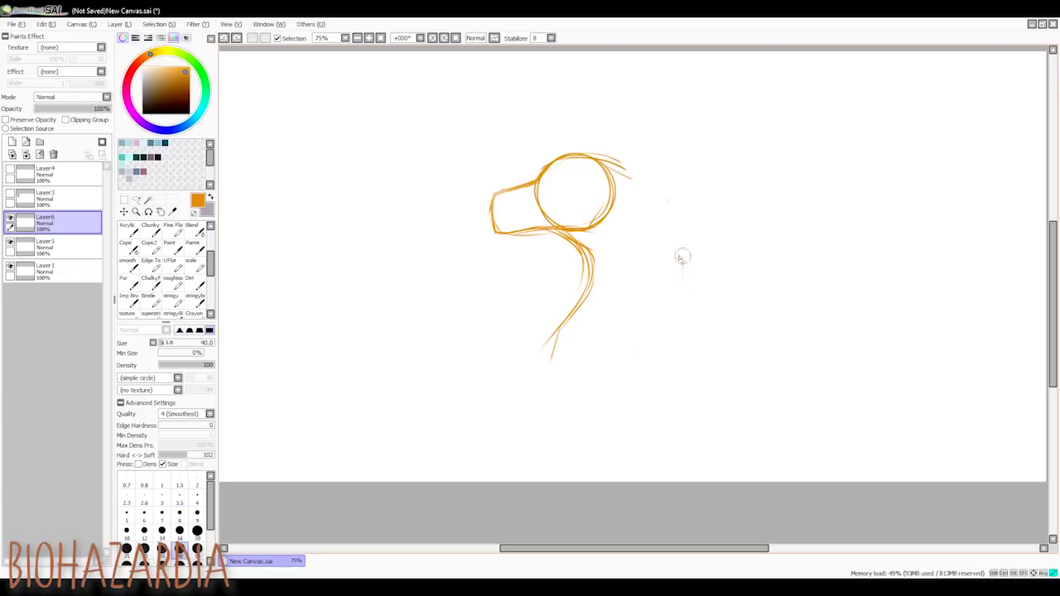
pyautogui.press('n')
pyautogui.moveTo(613, 167); pyautogui.dragTo(669, 229)
pyautogui.moveTo(683, 267); pyautogui.dragTo(643, 355)
# Reinforce the front neck contour and close the neck's base with a pointed V-shaped edge.
pyautogui.moveTo(591, 247); pyautogui.dragTo(541, 370)
pyautogui.moveTo(661, 365); pyautogui.dragTo(580, 401)
pyautogui.moveTo(537, 374); pyautogui.dragTo(585, 404)
pyautogui.moveTo(536, 373)
pyautogui.mouseDown()
pyautogui.moveTo(585, 404)
pyautogui.moveTo(532, 374)
pyautogui.mouseUp()
pyautogui.moveTo(555, 331); pyautogui.dragTo(541, 374)
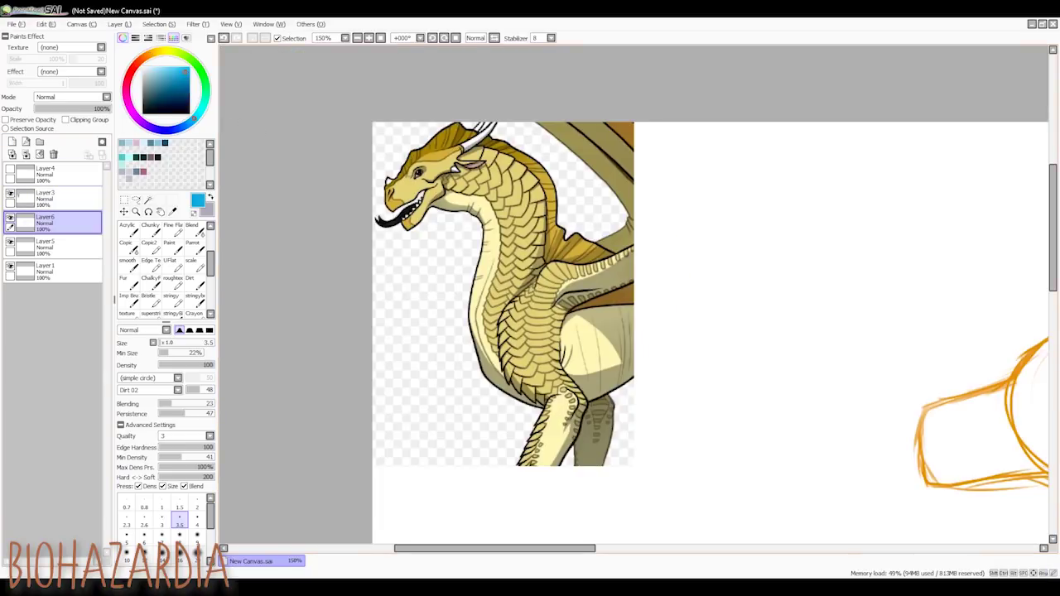
pyautogui.click(64, 199)
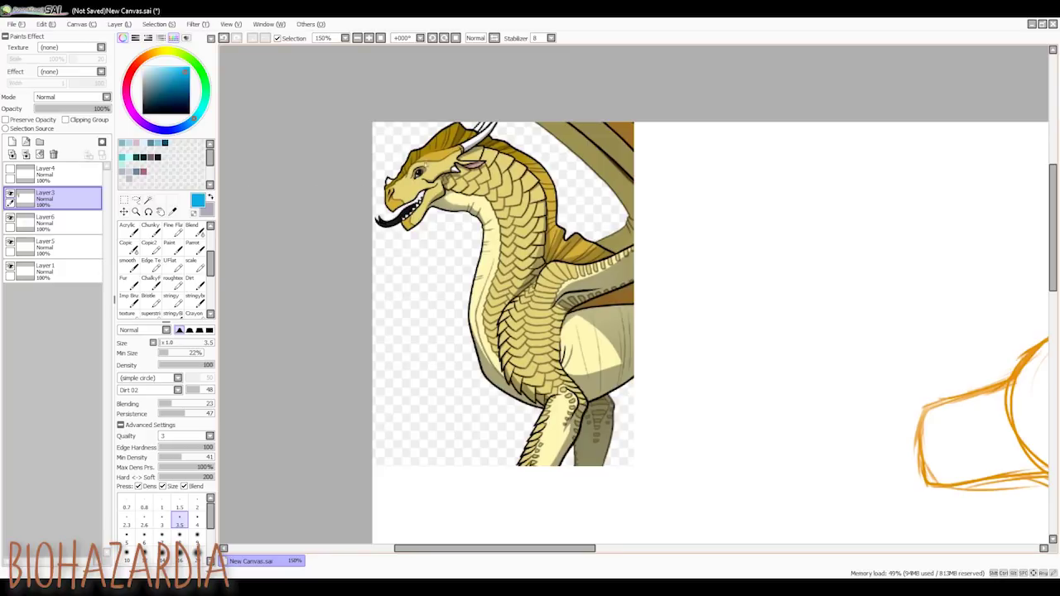
pyautogui.moveTo(405, 176)
pyautogui.mouseDown()
pyautogui.moveTo(451, 184)
pyautogui.moveTo(424, 159)
pyautogui.moveTo(405, 176)
pyautogui.mouseUp()
pyautogui.hotkey('ctrl', 'z')
pyautogui.hotkey('ctrl', 'z')
pyautogui.hotkey('ctrl', 'z')
pyautogui.hotkey('ctrl', 'z')
pyautogui.hotkey('ctrl', 'z')
pyautogui.hotkey('ctrl', 'z')
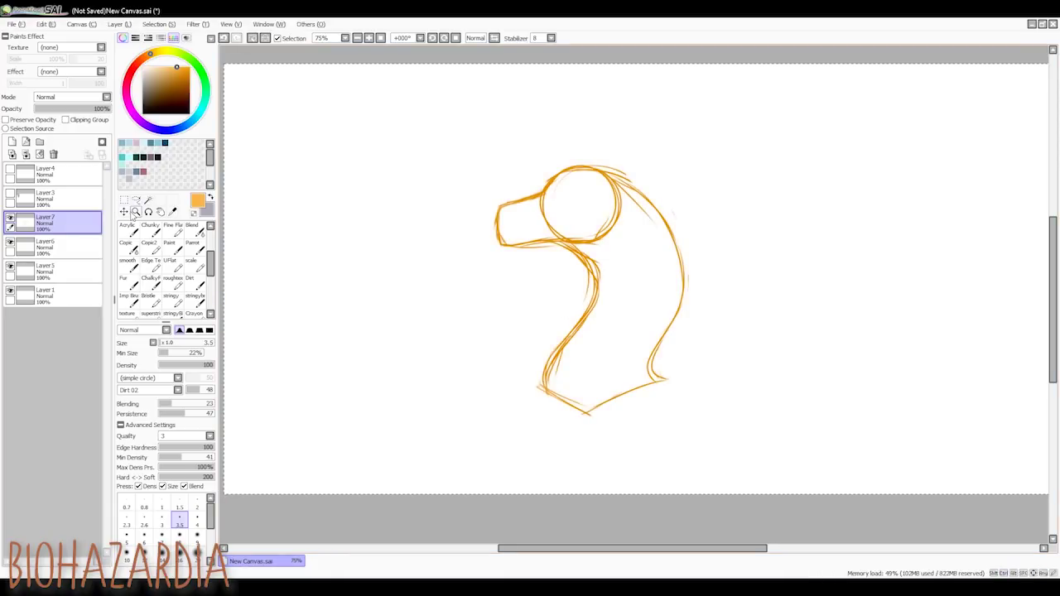
# Move the duplicated head sketch to one side of the original and paste a second copy on the opposite side, on its own layer.
pyautogui.press('ctrl')
pyautogui.moveTo(660, 265)
pyautogui.mouseDown()
pyautogui.moveTo(959, 260)
pyautogui.moveTo(930, 262)
pyautogui.mouseUp()
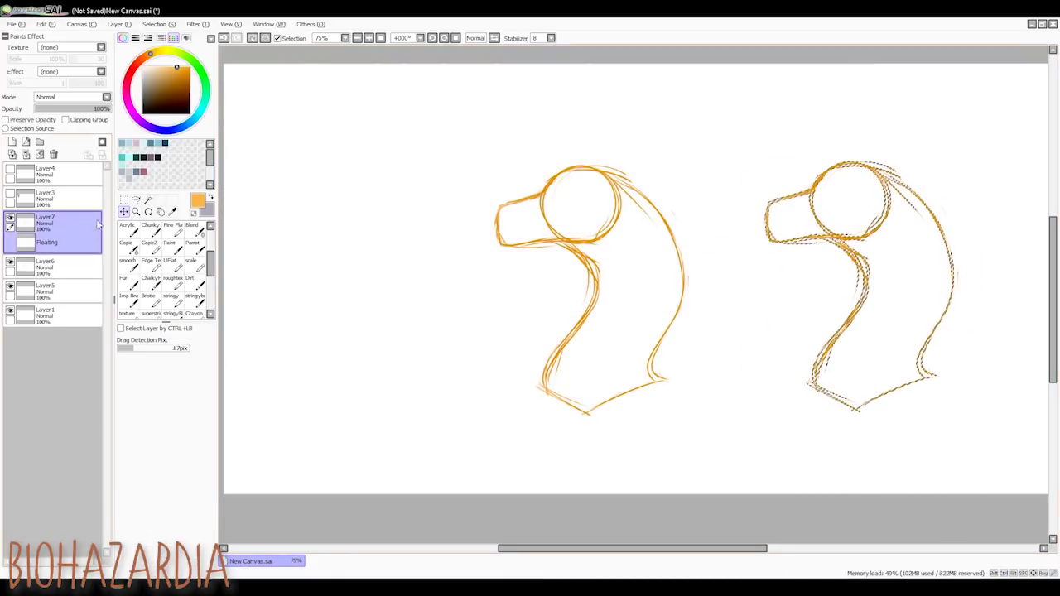
pyautogui.click(71, 270)
pyautogui.hotkey('ctrl', 'd')
pyautogui.hotkey('ctrl', 'v')
pyautogui.press('Return')
pyautogui.moveTo(631, 274); pyautogui.dragTo(382, 273)
pyautogui.hotkey('ctrl', 't')
pyautogui.scroll(2, 586, 303)
pyautogui.scroll(-2, 586, 302)
pyautogui.moveTo(653, 550); pyautogui.dragTo(645, 551)
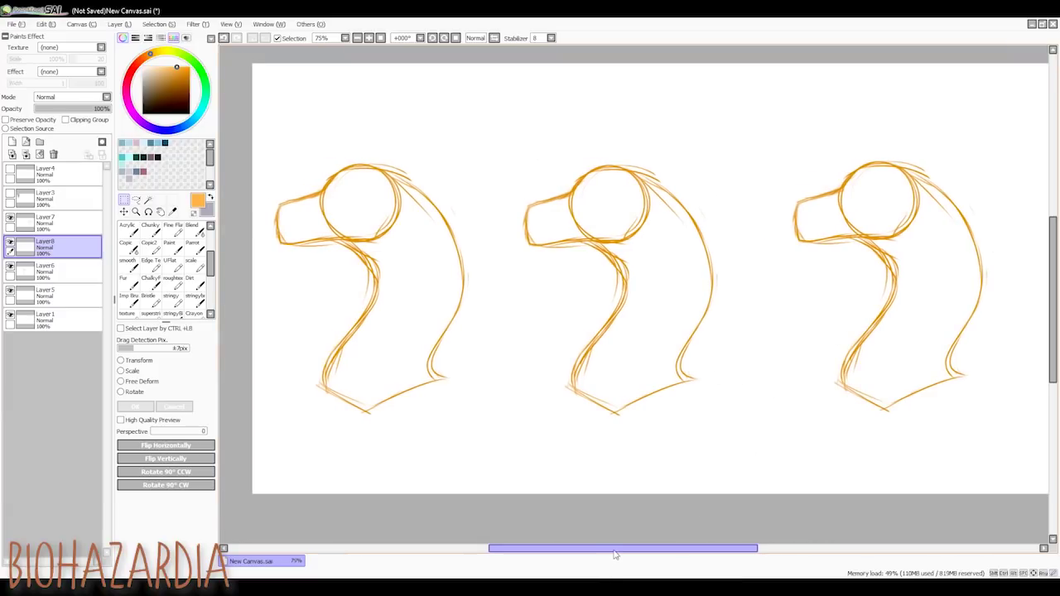
# Erase the muzzle of the rightmost head on Layer7 and redraw it longer and tapered in light blue.
pyautogui.moveTo(635, 519); pyautogui.dragTo(530, 518)
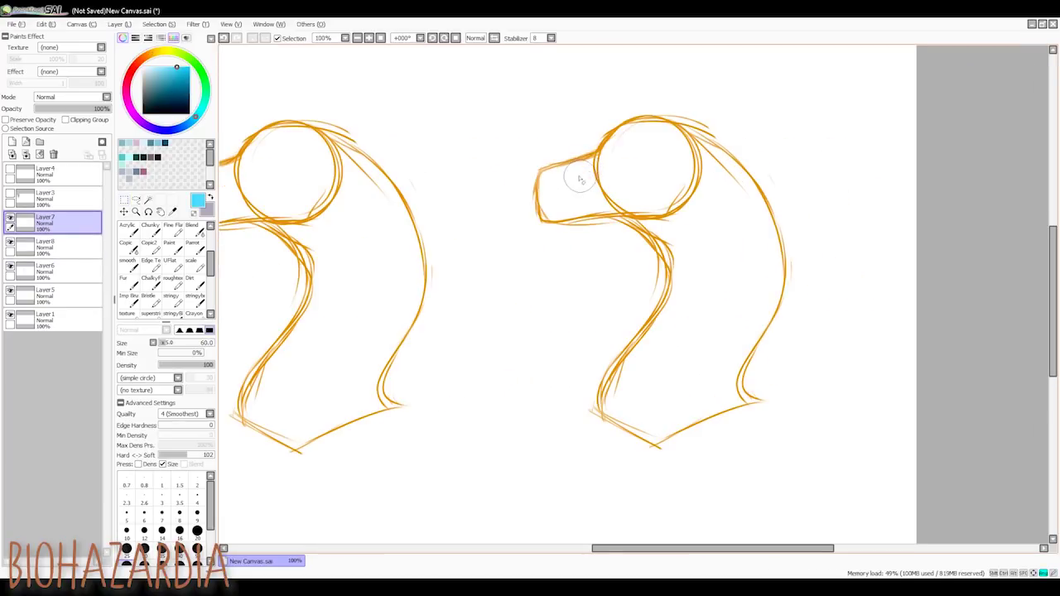
pyautogui.moveTo(592, 161)
pyautogui.mouseDown()
pyautogui.moveTo(535, 204)
pyautogui.moveTo(590, 221)
pyautogui.moveTo(557, 221)
pyautogui.moveTo(646, 195)
pyautogui.mouseUp()
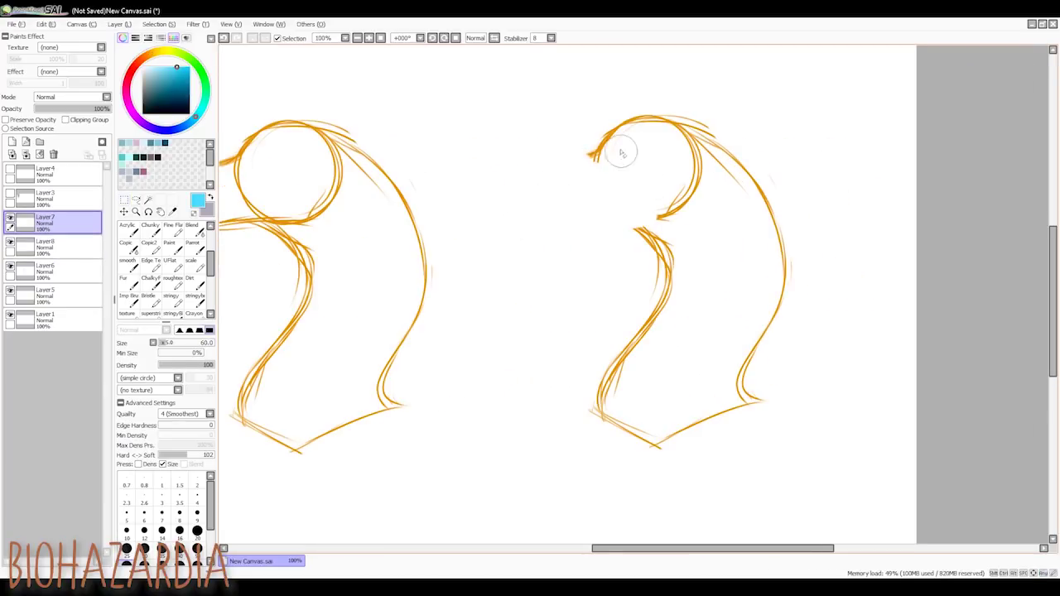
pyautogui.press('n')
pyautogui.moveTo(603, 133); pyautogui.dragTo(651, 122)
pyautogui.hotkey('ctrl', 'z')
pyautogui.hotkey('ctrl', 'z')
pyautogui.hotkey('ctrl', 'z')
pyautogui.moveTo(606, 133)
pyautogui.mouseDown()
pyautogui.moveTo(662, 121)
pyautogui.moveTo(593, 154)
pyautogui.moveTo(507, 173)
pyautogui.mouseUp()
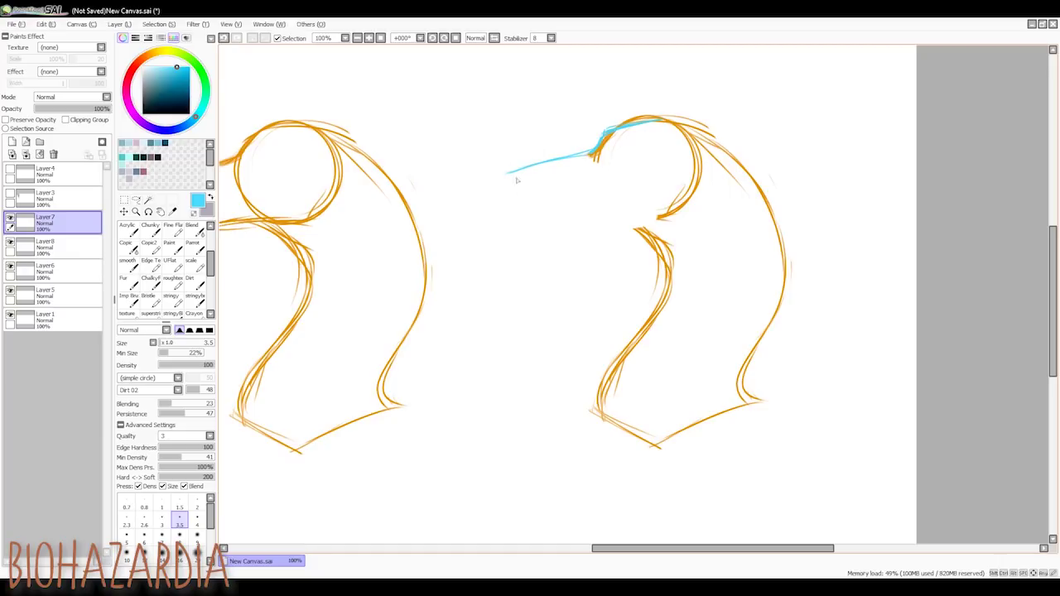
pyautogui.moveTo(507, 174)
pyautogui.mouseDown()
pyautogui.moveTo(518, 202)
pyautogui.moveTo(565, 212)
pyautogui.moveTo(662, 214)
pyautogui.moveTo(704, 186)
pyautogui.mouseUp()
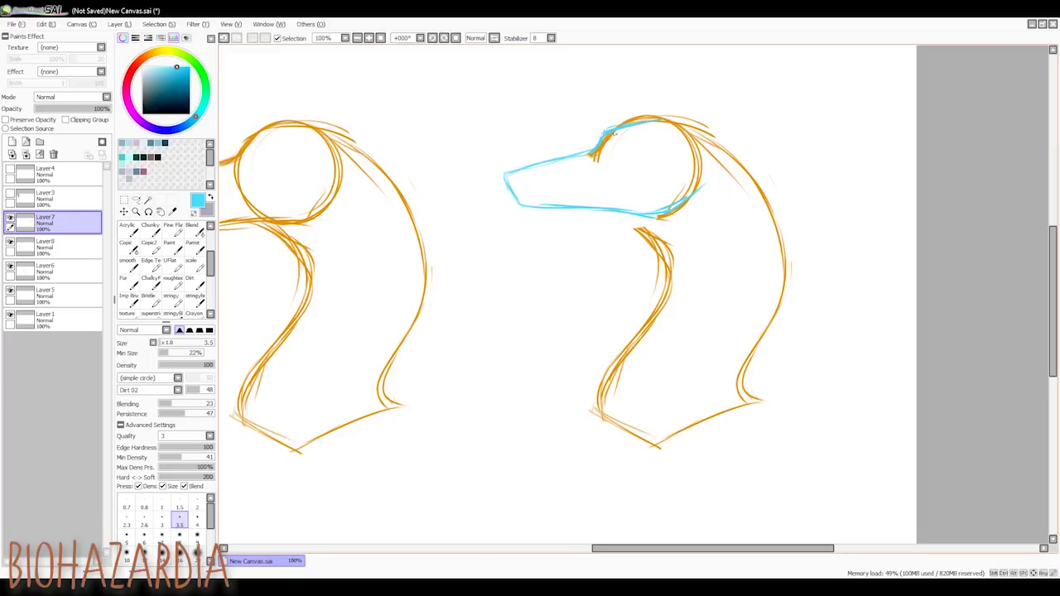
pyautogui.moveTo(610, 135); pyautogui.dragTo(632, 215)
pyautogui.scroll(-1, 618, 135)
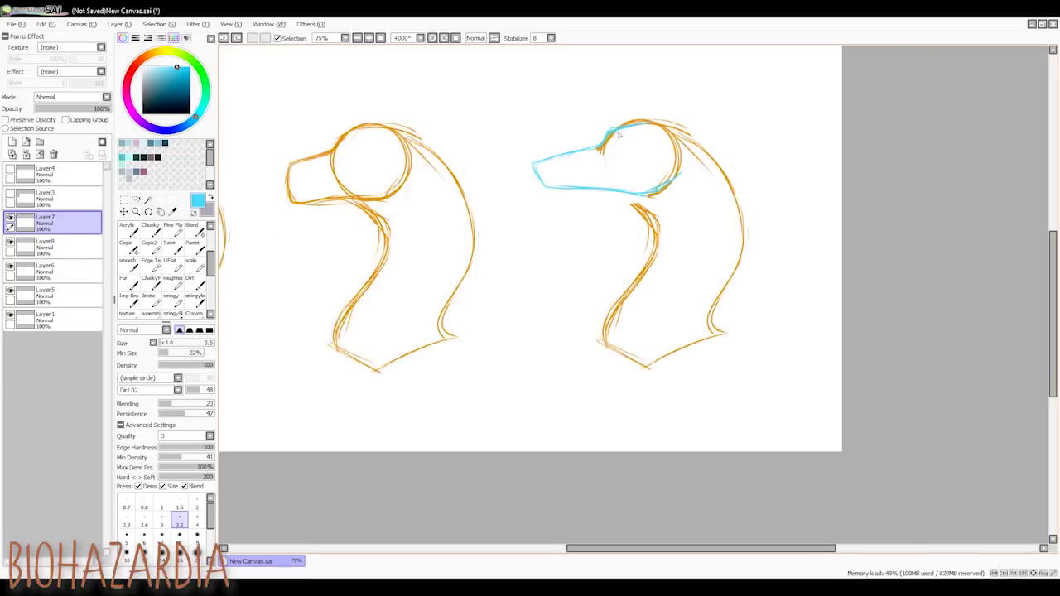
pyautogui.scroll(3, 618, 135)
pyautogui.moveTo(546, 178)
pyautogui.mouseDown()
pyautogui.moveTo(625, 194)
pyautogui.moveTo(536, 201)
pyautogui.mouseUp()
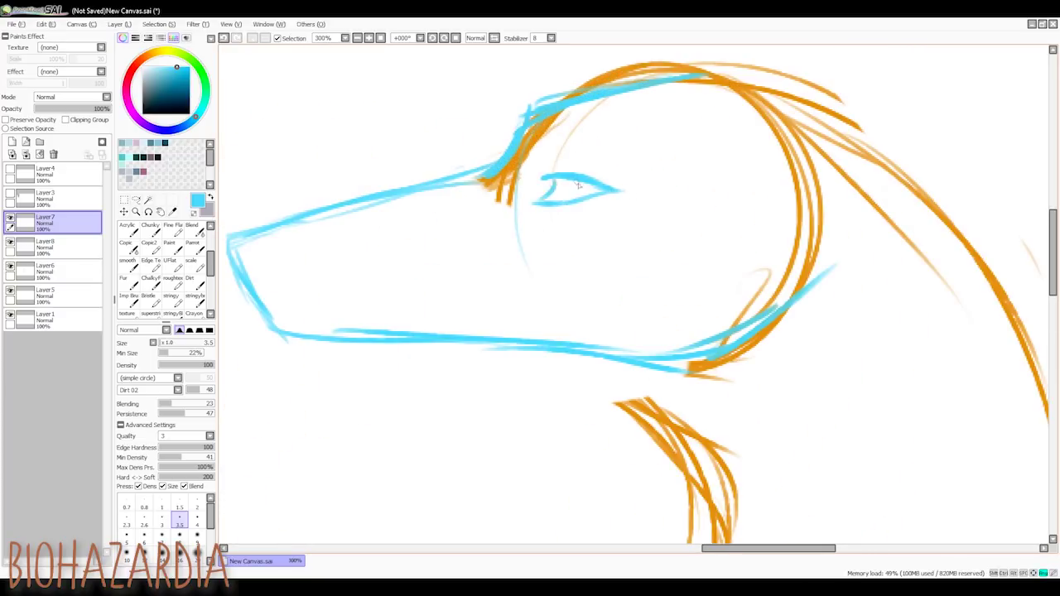
pyautogui.hotkey('ctrl', 'z')
pyautogui.hotkey('ctrl', 'z')
pyautogui.hotkey('ctrl', 'z')
pyautogui.hotkey('ctrl', 'z')
# Draw a narrow, pointed eye with a brow ridge above it on the blue-snouted head.
pyautogui.moveTo(544, 182)
pyautogui.mouseDown()
pyautogui.moveTo(621, 192)
pyautogui.moveTo(522, 212)
pyautogui.moveTo(590, 203)
pyautogui.mouseUp()
pyautogui.moveTo(434, 188); pyautogui.dragTo(487, 172)
pyautogui.moveTo(551, 183)
pyautogui.mouseDown()
pyautogui.moveTo(532, 184)
pyautogui.moveTo(638, 169)
pyautogui.mouseUp()
pyautogui.moveTo(544, 159); pyautogui.dragTo(474, 197)
pyautogui.moveTo(544, 157); pyautogui.dragTo(651, 164)
pyautogui.hotkey('ctrl', 'z')
pyautogui.hotkey('ctrl', 'z')
pyautogui.hotkey('ctrl', 'z')
pyautogui.hotkey('ctrl', 'z')
pyautogui.moveTo(590, 142)
pyautogui.mouseDown()
pyautogui.moveTo(593, 161)
pyautogui.moveTo(522, 170)
pyautogui.moveTo(627, 170)
pyautogui.mouseUp()
pyautogui.hotkey('ctrl', 'z')
pyautogui.scroll(-2, 594, 221)
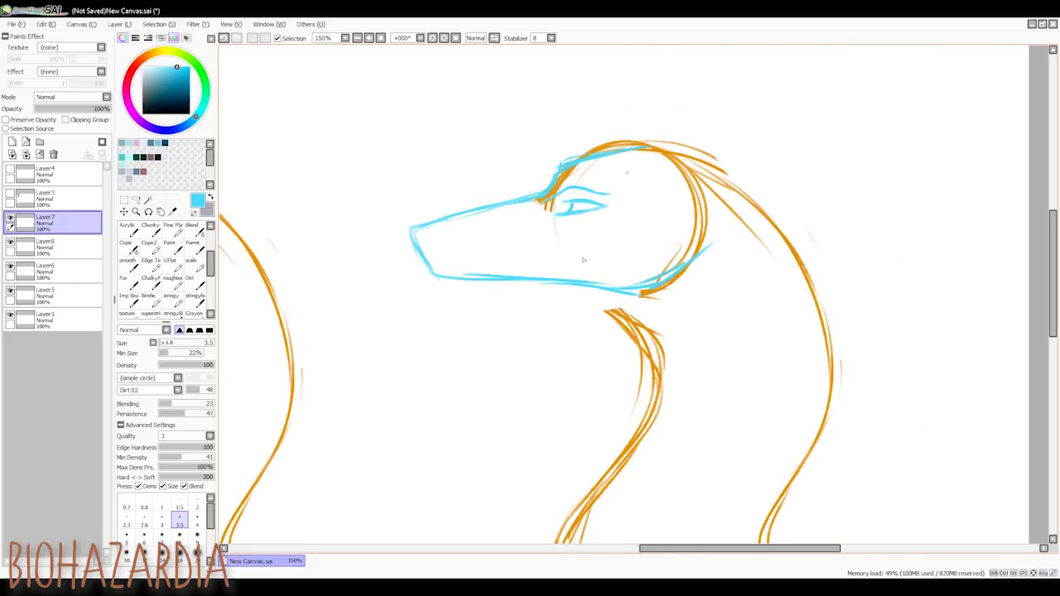
# Sketch the blue throat line from the jaw into the neck and a short contour along the neck's back.
pyautogui.moveTo(609, 324)
pyautogui.mouseDown()
pyautogui.moveTo(661, 342)
pyautogui.moveTo(689, 387)
pyautogui.moveTo(679, 426)
pyautogui.mouseUp()
pyautogui.moveTo(550, 294)
pyautogui.mouseDown()
pyautogui.moveTo(635, 320)
pyautogui.moveTo(675, 399)
pyautogui.mouseUp()
pyautogui.scroll(-3, 748, 236)
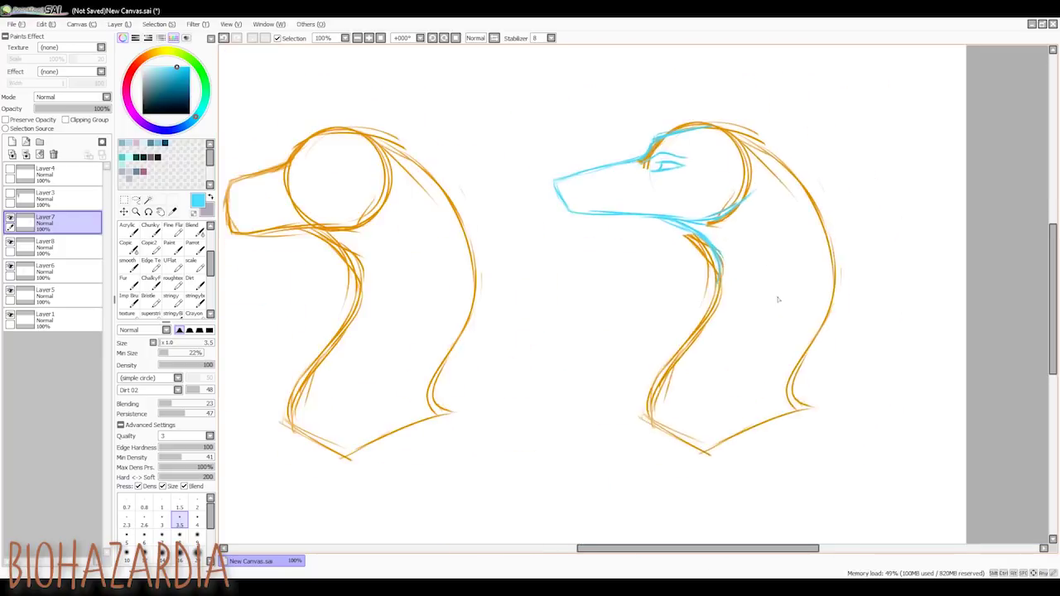
pyautogui.scroll(2, 835, 258)
pyautogui.moveTo(794, 171); pyautogui.dragTo(824, 253)
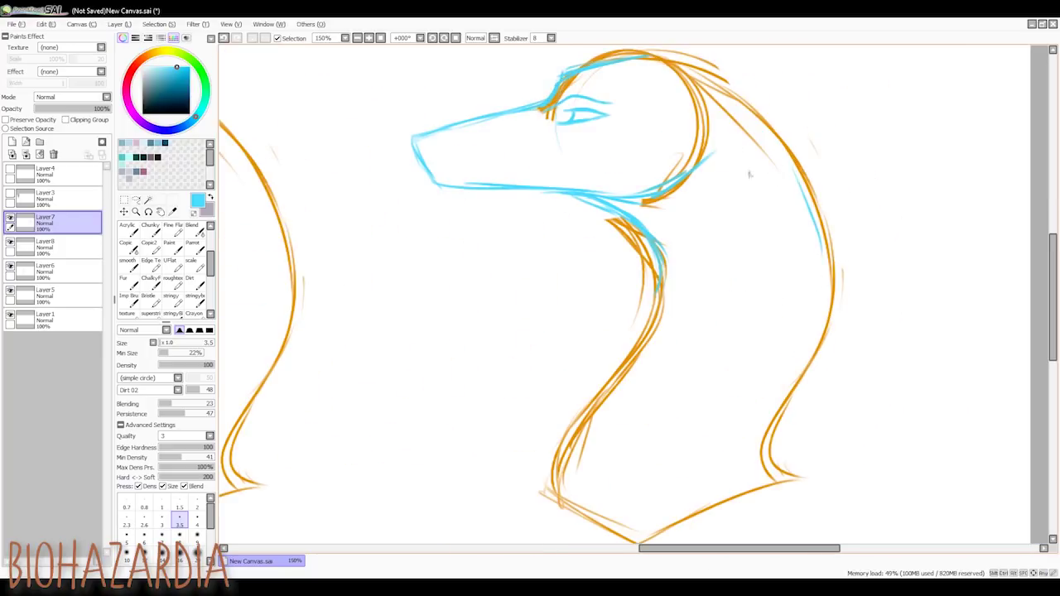
pyautogui.scroll(-3, 771, 177)
pyautogui.scroll(3, 770, 207)
pyautogui.scroll(-1, 776, 282)
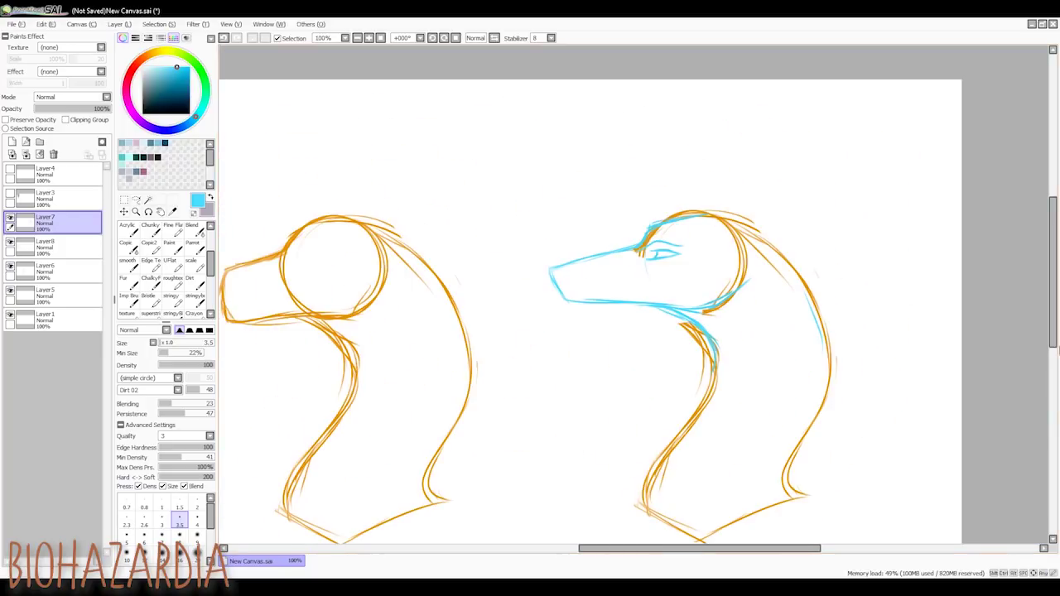
pyautogui.scroll(-1, 1057, 362)
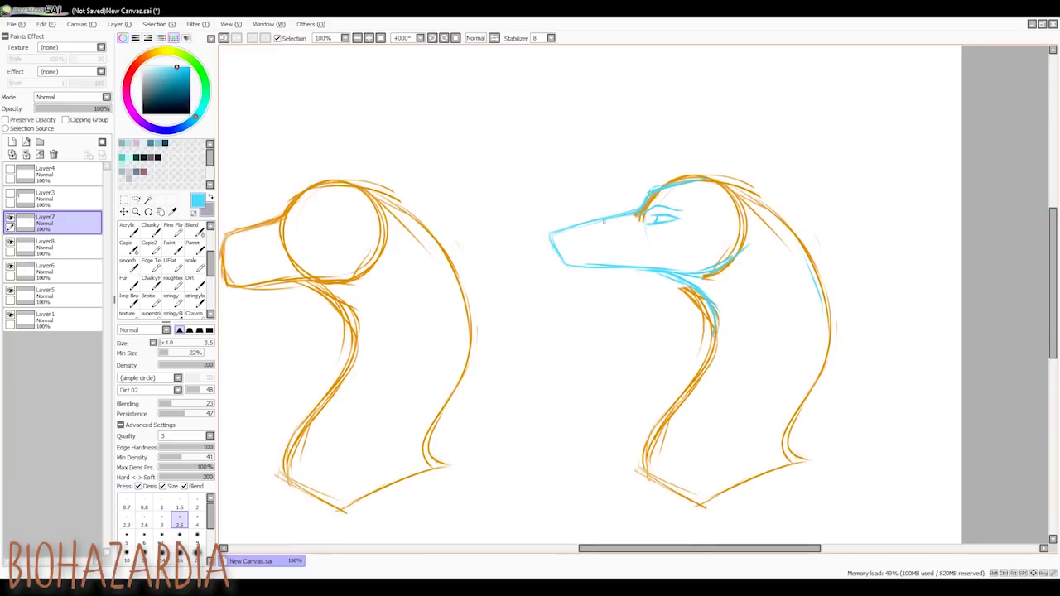
# Add a small nose horn to the blue snout and shorten the snout by moving its selected tip toward the head.
pyautogui.moveTo(553, 238); pyautogui.dragTo(562, 258)
pyautogui.moveTo(567, 258); pyautogui.dragTo(637, 246)
pyautogui.click(124, 200)
pyautogui.moveTo(524, 204); pyautogui.dragTo(598, 290)
pyautogui.moveTo(572, 249)
pyautogui.mouseDown()
pyautogui.moveTo(599, 256)
pyautogui.moveTo(652, 244)
pyautogui.moveTo(619, 250)
pyautogui.mouseUp()
pyautogui.click(544, 157)
pyautogui.press('b')
pyautogui.press('e')
pyautogui.press('b')
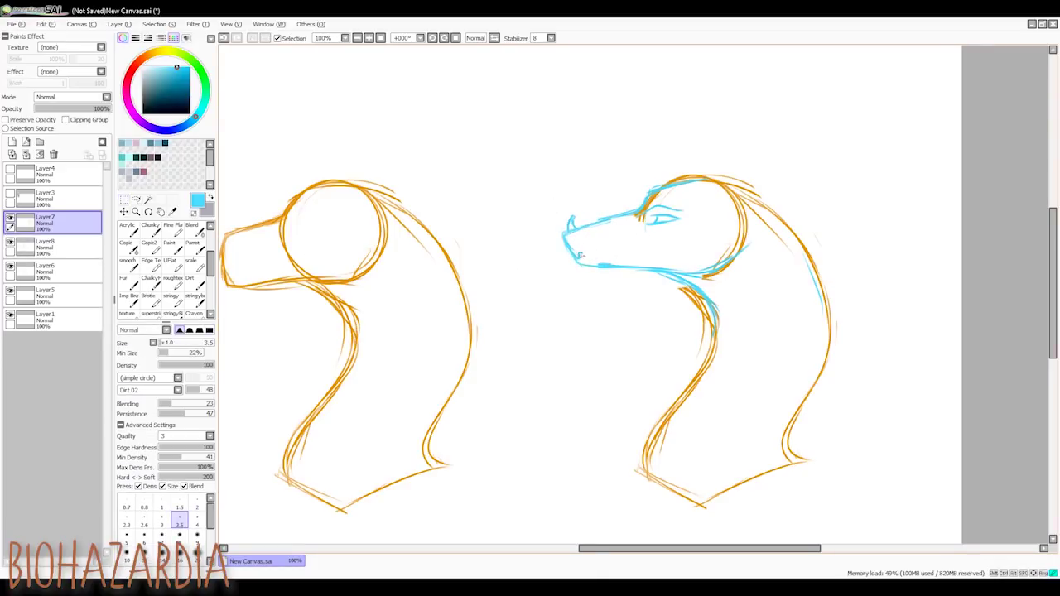
# Draw a jagged mouth line on the blue snout and a long backswept horn from the rear of the skull.
pyautogui.moveTo(599, 259); pyautogui.dragTo(656, 246)
pyautogui.moveTo(682, 213)
pyautogui.mouseDown()
pyautogui.moveTo(733, 198)
pyautogui.moveTo(724, 184)
pyautogui.moveTo(841, 140)
pyautogui.moveTo(739, 212)
pyautogui.moveTo(827, 156)
pyautogui.mouseUp()
pyautogui.moveTo(837, 141); pyautogui.dragTo(752, 176)
pyautogui.moveTo(732, 222); pyautogui.dragTo(797, 178)
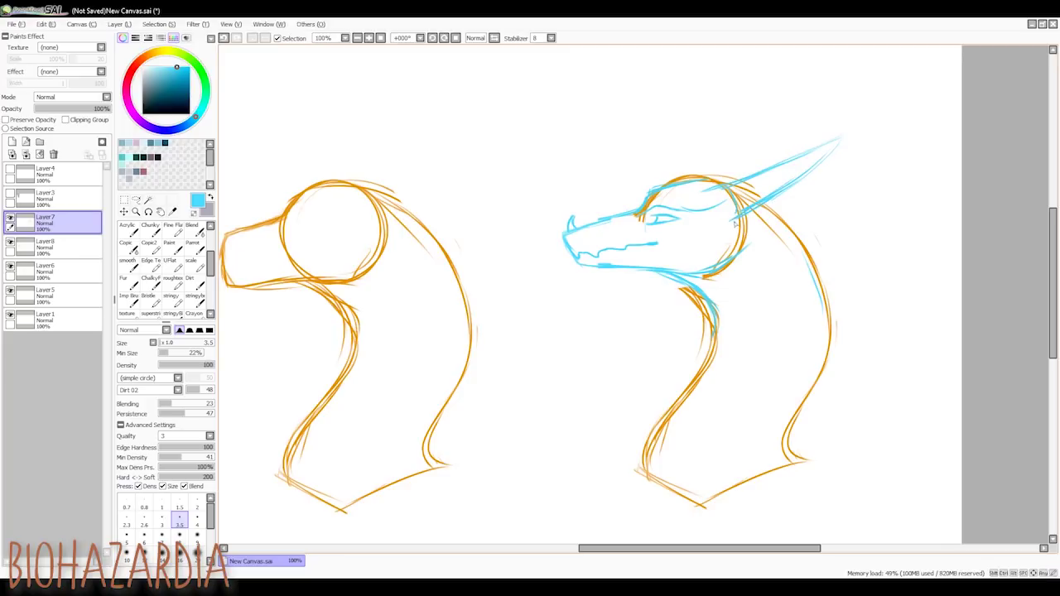
# Sketch a pointed ear frill and spiky cheek behind the blue dragon's jaw.
pyautogui.moveTo(735, 232); pyautogui.dragTo(815, 212)
pyautogui.moveTo(815, 212)
pyautogui.mouseDown()
pyautogui.moveTo(774, 239)
pyautogui.moveTo(694, 245)
pyautogui.moveTo(750, 242)
pyautogui.mouseUp()
pyautogui.hotkey('ctrl', 'z')
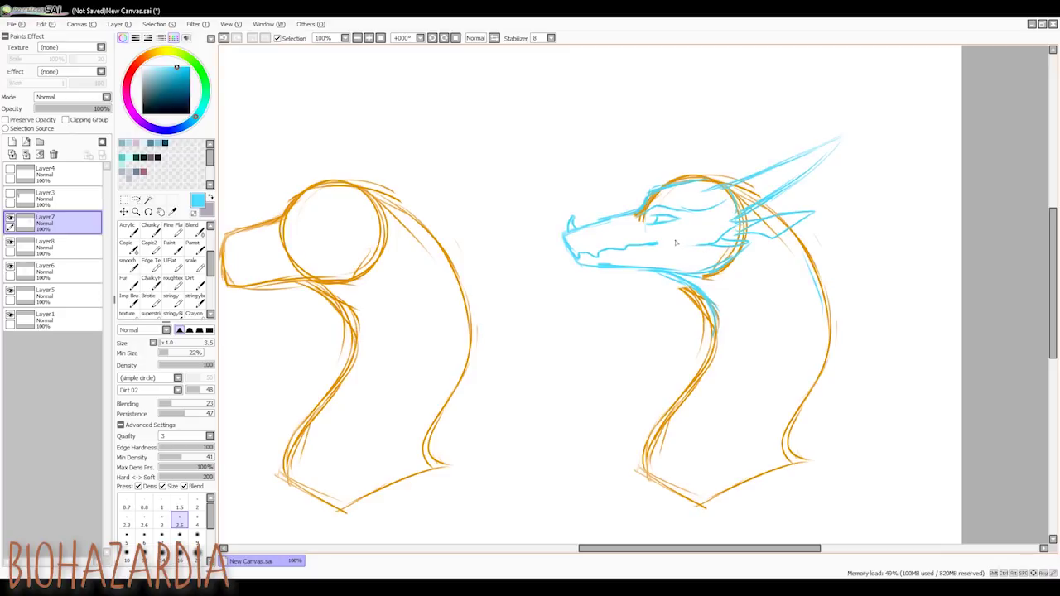
pyautogui.hotkey('ctrl', 'z')
pyautogui.moveTo(589, 233); pyautogui.dragTo(598, 264)
pyautogui.moveTo(666, 189)
pyautogui.mouseDown()
pyautogui.moveTo(716, 135)
pyautogui.moveTo(779, 164)
pyautogui.mouseUp()
pyautogui.moveTo(811, 164)
pyautogui.mouseDown()
pyautogui.moveTo(828, 173)
pyautogui.moveTo(837, 320)
pyautogui.moveTo(878, 318)
pyautogui.moveTo(849, 386)
pyautogui.moveTo(851, 416)
pyautogui.moveTo(835, 419)
pyautogui.mouseUp()
pyautogui.hotkey('ctrl', 'z')
pyautogui.hotkey('ctrl', 'z')
pyautogui.hotkey('ctrl', 'z')
pyautogui.hotkey('ctrl', 'z')
pyautogui.hotkey('ctrl', 'z')
pyautogui.hotkey('ctrl', 'z')
pyautogui.hotkey('ctrl', 'z')
pyautogui.hotkey('ctrl', 'z')
# Erase the blue dragon's straight horn and try a thick, curved horn in its place.
pyautogui.press('e')
pyautogui.moveTo(845, 142)
pyautogui.mouseDown()
pyautogui.moveTo(761, 176)
pyautogui.moveTo(784, 163)
pyautogui.mouseUp()
pyautogui.press('n')
pyautogui.moveTo(719, 179)
pyautogui.mouseDown()
pyautogui.moveTo(829, 144)
pyautogui.moveTo(888, 164)
pyautogui.moveTo(747, 213)
pyautogui.moveTo(788, 179)
pyautogui.mouseUp()
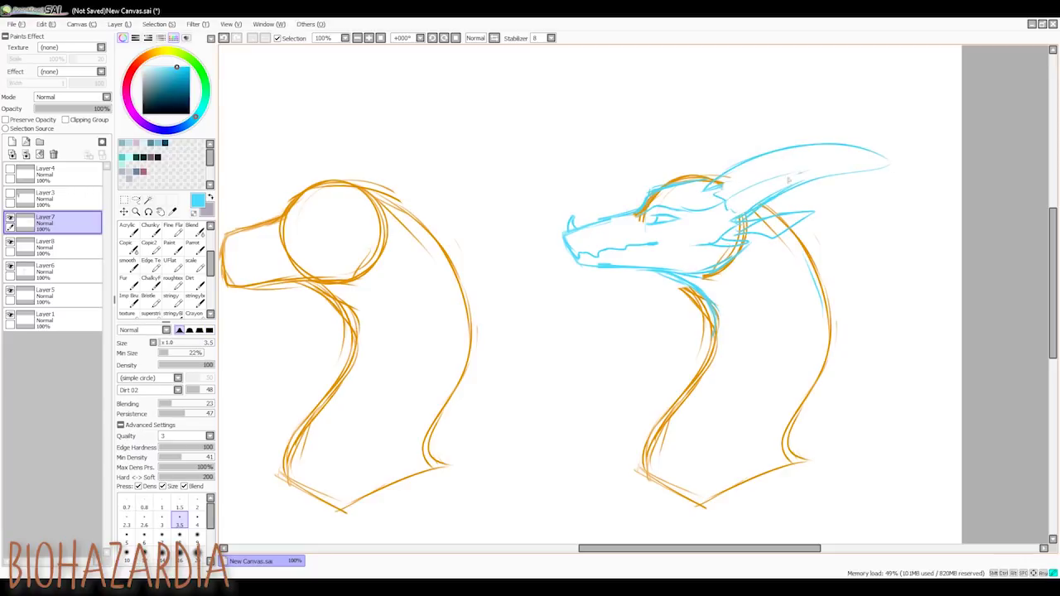
pyautogui.hotkey('ctrl', 'z')
pyautogui.hotkey('ctrl', 'z')
pyautogui.hotkey('ctrl', 'z')
pyautogui.hotkey('ctrl', 'z')
# Draw a longer straight backswept horn on the blue dragon and a pointed crest over its forehead and crown.
pyautogui.moveTo(714, 178)
pyautogui.mouseDown()
pyautogui.moveTo(785, 162)
pyautogui.moveTo(893, 114)
pyautogui.mouseUp()
pyautogui.moveTo(902, 114)
pyautogui.mouseDown()
pyautogui.moveTo(822, 182)
pyautogui.moveTo(757, 215)
pyautogui.mouseUp()
pyautogui.moveTo(871, 132); pyautogui.dragTo(749, 217)
pyautogui.moveTo(893, 114)
pyautogui.mouseDown()
pyautogui.moveTo(705, 177)
pyautogui.moveTo(853, 149)
pyautogui.mouseUp()
pyautogui.moveTo(853, 149)
pyautogui.mouseDown()
pyautogui.moveTo(769, 199)
pyautogui.moveTo(785, 234)
pyautogui.mouseUp()
pyautogui.moveTo(691, 279); pyautogui.dragTo(710, 274)
pyautogui.moveTo(602, 219)
pyautogui.mouseDown()
pyautogui.moveTo(634, 166)
pyautogui.moveTo(699, 137)
pyautogui.moveTo(802, 140)
pyautogui.mouseUp()
pyautogui.moveTo(835, 180)
pyautogui.mouseDown()
pyautogui.moveTo(816, 267)
pyautogui.moveTo(862, 357)
pyautogui.mouseUp()
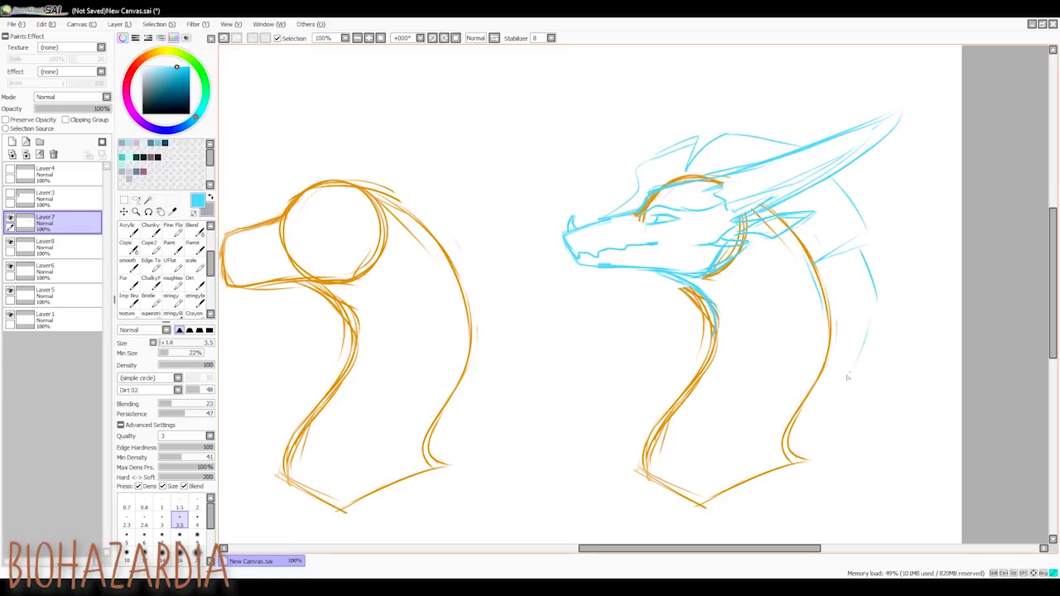
pyautogui.hotkey('ctrl', 'z')
pyautogui.hotkey('ctrl', 'z')
pyautogui.hotkey('ctrl', 'z')
pyautogui.hotkey('ctrl', 'z')
# Draw a crest contour down the back of the blue dragon's neck, from under the horn to the neck's base.
pyautogui.moveTo(829, 172); pyautogui.dragTo(865, 273)
pyautogui.moveTo(866, 274)
pyautogui.mouseDown()
pyautogui.moveTo(873, 338)
pyautogui.moveTo(832, 399)
pyautogui.moveTo(833, 434)
pyautogui.mouseUp()
pyautogui.moveTo(810, 409)
pyautogui.mouseDown()
pyautogui.moveTo(853, 415)
pyautogui.moveTo(813, 427)
pyautogui.mouseUp()
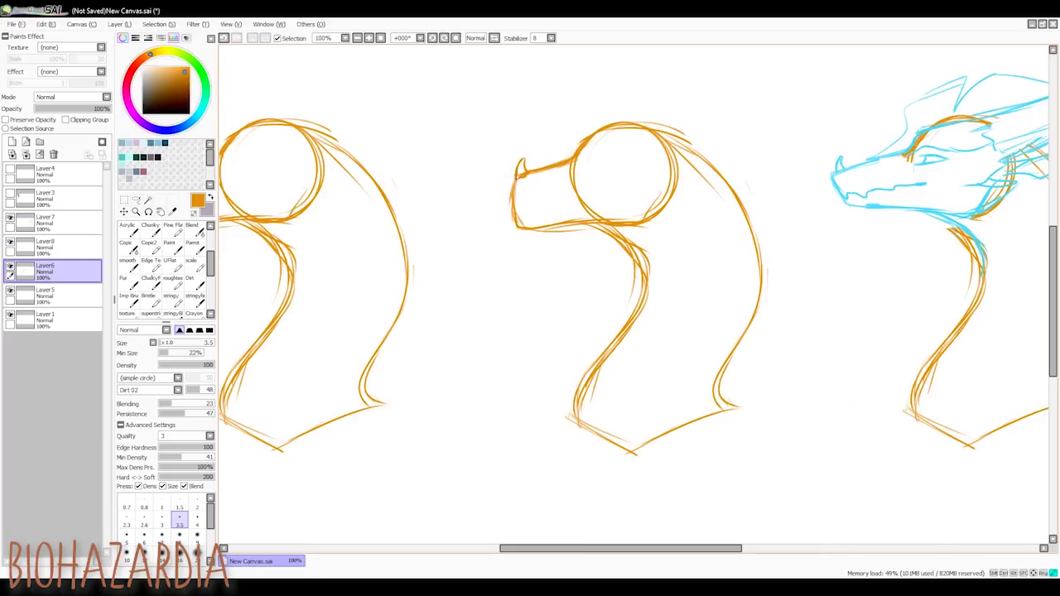
# Draw the mouth line, a rounded eye and its brow ridge in orange on the middle head on Layer6.
pyautogui.moveTo(514, 214); pyautogui.dragTo(573, 203)
pyautogui.moveTo(593, 165)
pyautogui.mouseDown()
pyautogui.moveTo(601, 175)
pyautogui.moveTo(585, 173)
pyautogui.moveTo(610, 152)
pyautogui.moveTo(660, 140)
pyautogui.mouseUp()
pyautogui.hotkey('ctrl', 'z')
pyautogui.moveTo(633, 152)
pyautogui.mouseDown()
pyautogui.moveTo(663, 138)
pyautogui.moveTo(578, 154)
pyautogui.mouseUp()
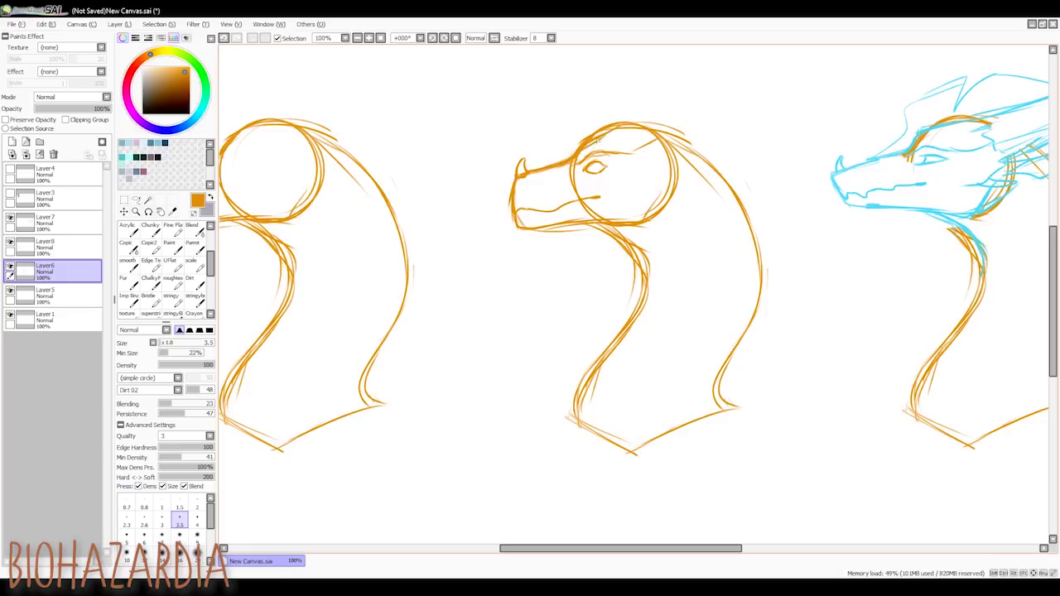
# Add a nostril to the middle dragon's muzzle and heavy cheek strokes at the rear of its jaw.
pyautogui.moveTo(530, 185)
pyautogui.mouseDown()
pyautogui.moveTo(529, 201)
pyautogui.moveTo(525, 193)
pyautogui.mouseUp()
pyautogui.hotkey('ctrl', 'z')
pyautogui.moveTo(645, 195)
pyautogui.mouseDown()
pyautogui.moveTo(634, 220)
pyautogui.moveTo(645, 204)
pyautogui.mouseUp()
# Draw the horn base and two long, straight backswept horns on the middle dragon's head.
pyautogui.moveTo(644, 124)
pyautogui.mouseDown()
pyautogui.moveTo(674, 136)
pyautogui.moveTo(676, 164)
pyautogui.mouseUp()
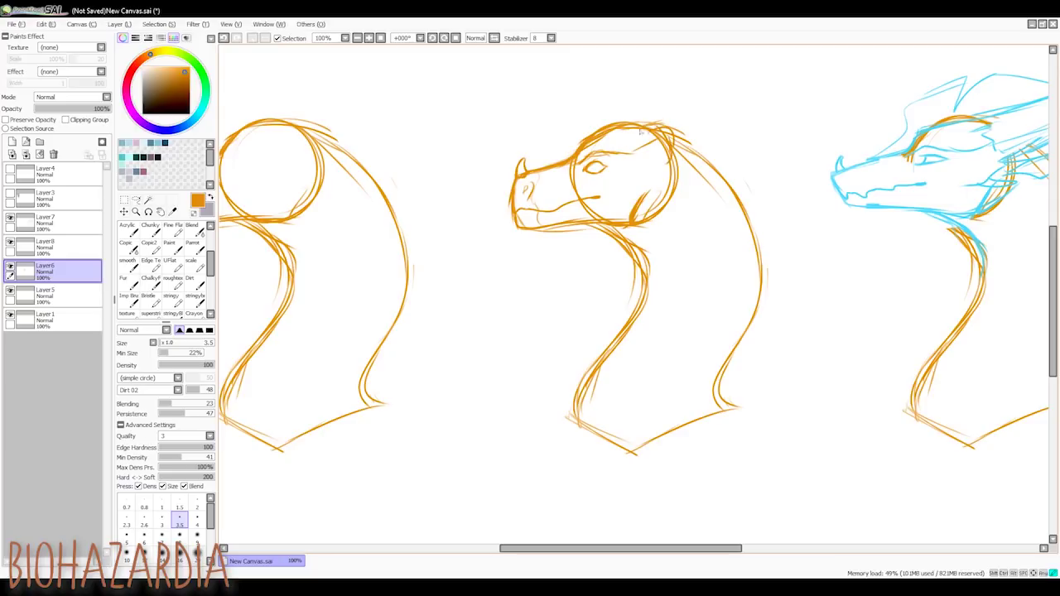
pyautogui.moveTo(661, 128)
pyautogui.mouseDown()
pyautogui.moveTo(777, 84)
pyautogui.moveTo(675, 159)
pyautogui.mouseUp()
pyautogui.hotkey('ctrl', 'z')
pyautogui.moveTo(777, 82)
pyautogui.mouseDown()
pyautogui.moveTo(682, 149)
pyautogui.moveTo(725, 125)
pyautogui.mouseUp()
pyautogui.moveTo(675, 159); pyautogui.dragTo(738, 119)
pyautogui.moveTo(730, 104)
pyautogui.mouseDown()
pyautogui.moveTo(649, 127)
pyautogui.moveTo(698, 102)
pyautogui.mouseUp()
pyautogui.moveTo(636, 122)
pyautogui.mouseDown()
pyautogui.moveTo(749, 66)
pyautogui.moveTo(727, 80)
pyautogui.mouseUp()
pyautogui.moveTo(622, 121); pyautogui.dragTo(701, 97)
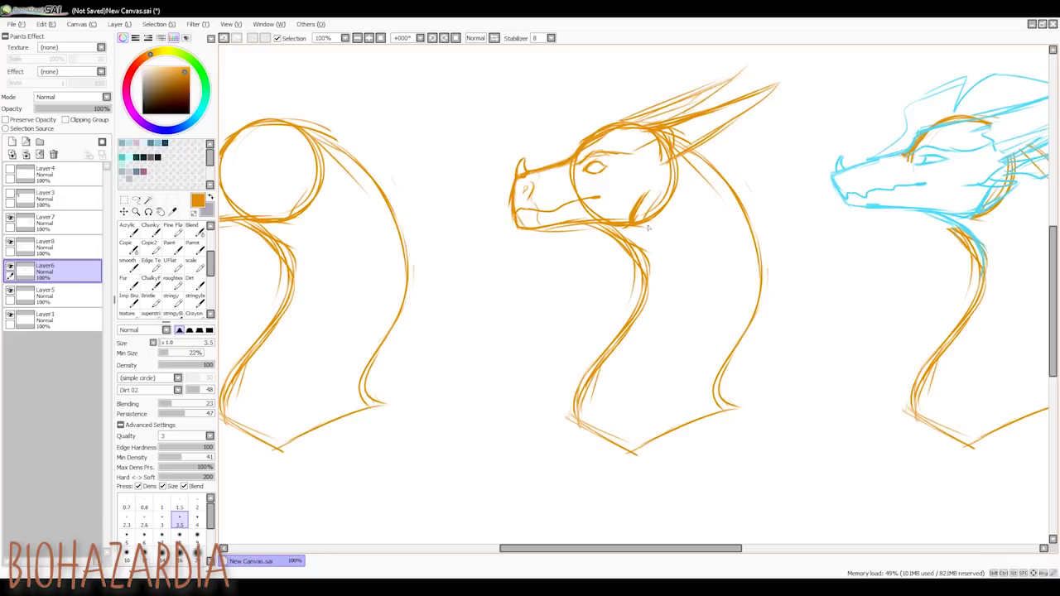
# Draw a crest from the muzzle over the middle dragon's head and a segmented frill down the back of its neck.
pyautogui.moveTo(585, 230); pyautogui.dragTo(625, 244)
pyautogui.moveTo(541, 169)
pyautogui.mouseDown()
pyautogui.moveTo(597, 109)
pyautogui.moveTo(629, 97)
pyautogui.moveTo(587, 115)
pyautogui.mouseUp()
pyautogui.hotkey('ctrl', 'z')
pyautogui.hotkey('ctrl', 'z')
pyautogui.moveTo(548, 158)
pyautogui.mouseDown()
pyautogui.moveTo(641, 99)
pyautogui.moveTo(729, 117)
pyautogui.moveTo(722, 129)
pyautogui.moveTo(774, 226)
pyautogui.moveTo(775, 210)
pyautogui.moveTo(756, 231)
pyautogui.moveTo(777, 222)
pyautogui.moveTo(780, 245)
pyautogui.moveTo(777, 307)
pyautogui.moveTo(761, 316)
pyautogui.moveTo(768, 349)
pyautogui.moveTo(754, 371)
pyautogui.mouseUp()
pyautogui.moveTo(734, 194)
pyautogui.mouseDown()
pyautogui.moveTo(743, 182)
pyautogui.moveTo(746, 191)
pyautogui.mouseUp()
pyautogui.moveTo(710, 163); pyautogui.dragTo(718, 156)
pyautogui.moveTo(766, 350)
pyautogui.mouseDown()
pyautogui.moveTo(757, 400)
pyautogui.moveTo(744, 410)
pyautogui.mouseUp()
# Add pointed ear fins and a cheekbone line at the rear of the middle dragon's head.
pyautogui.moveTo(671, 168)
pyautogui.mouseDown()
pyautogui.moveTo(708, 164)
pyautogui.moveTo(696, 168)
pyautogui.mouseUp()
pyautogui.moveTo(699, 165); pyautogui.dragTo(735, 162)
pyautogui.moveTo(660, 182)
pyautogui.mouseDown()
pyautogui.moveTo(695, 174)
pyautogui.moveTo(603, 191)
pyautogui.moveTo(681, 187)
pyautogui.moveTo(650, 184)
pyautogui.moveTo(673, 193)
pyautogui.mouseUp()
pyautogui.hotkey('ctrl', 'z')
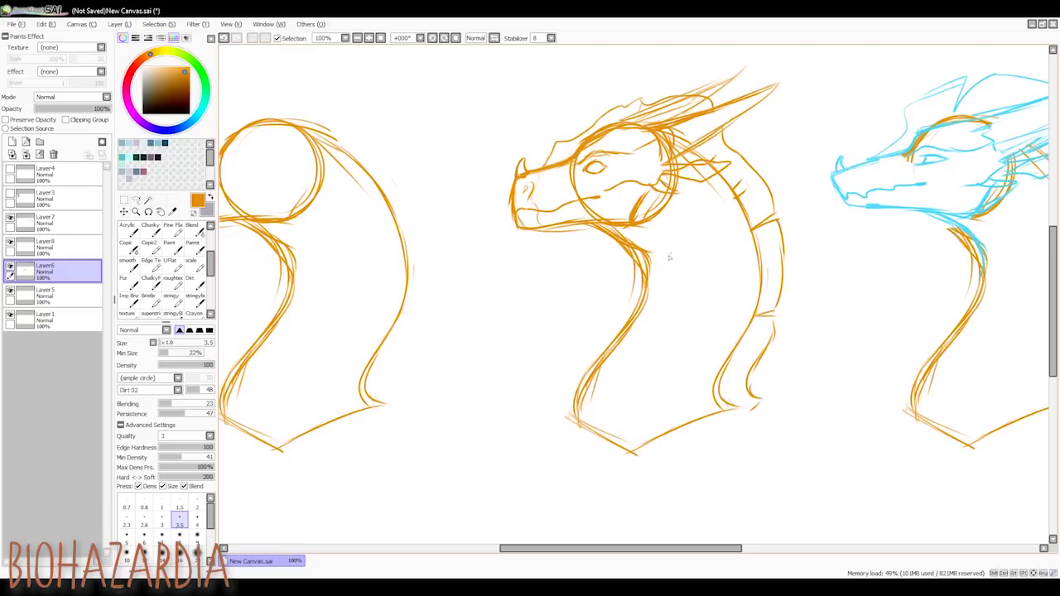
# Change the drawing color to green and shift the leftmost construction sketch on Layer8 slightly toward the middle dragon.
pyautogui.scroll(-1, 656, 287)
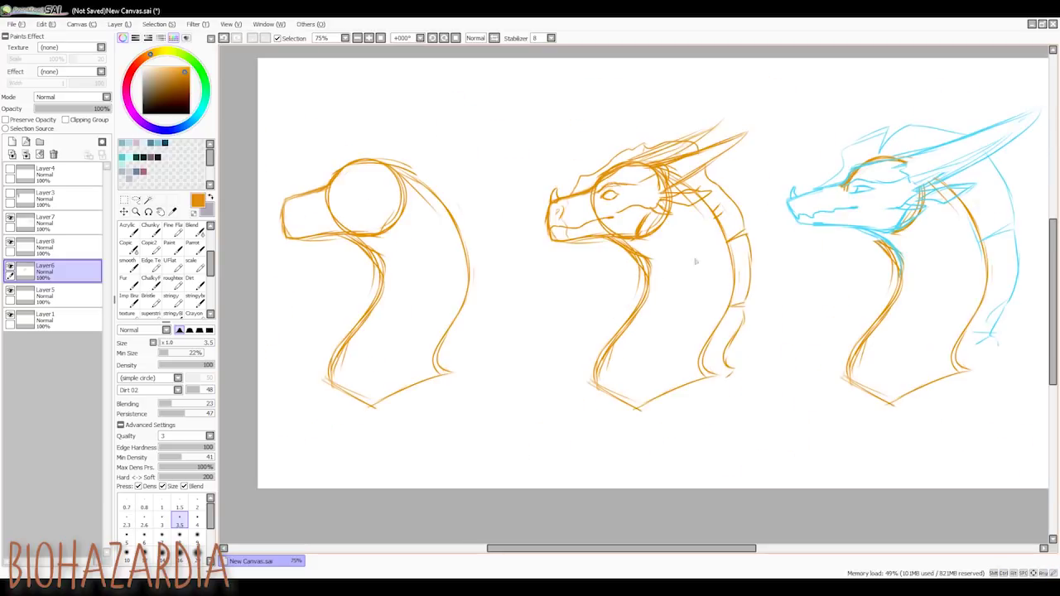
pyautogui.moveTo(662, 549); pyautogui.dragTo(631, 551)
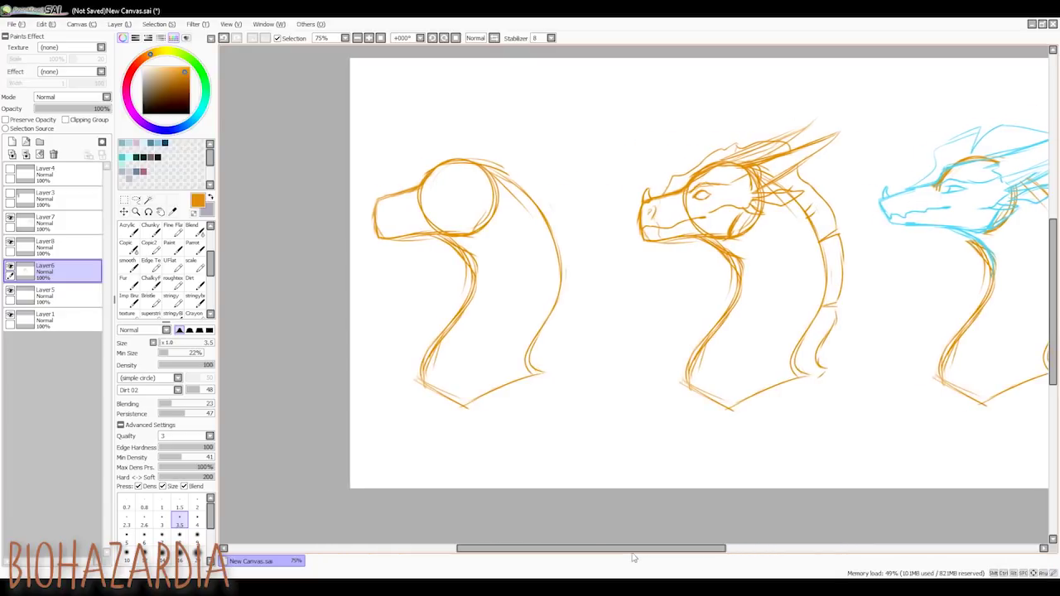
pyautogui.click(202, 75)
pyautogui.click(178, 81)
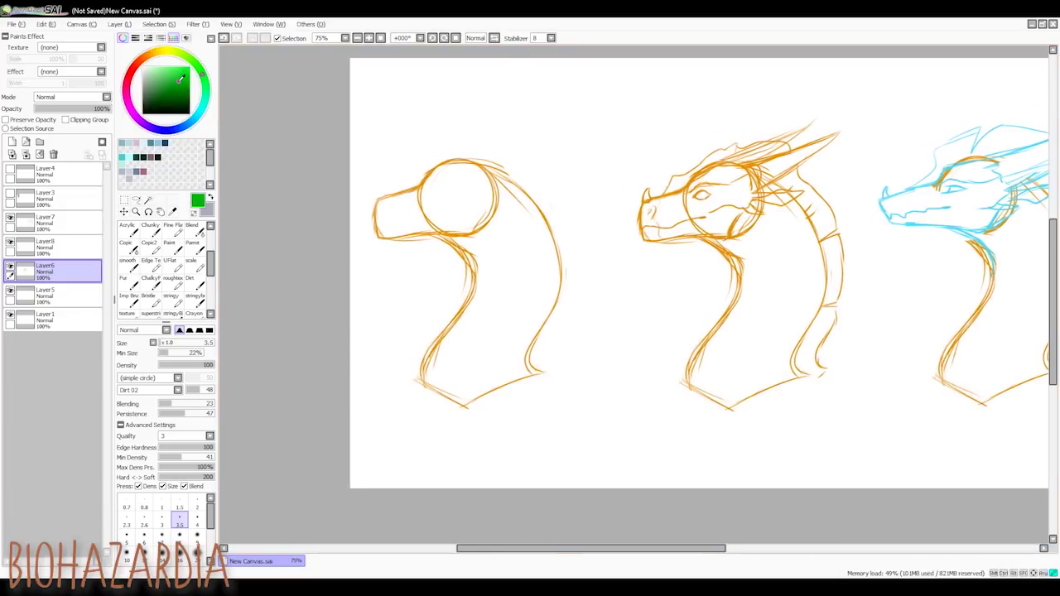
pyautogui.click(62, 247)
pyautogui.click(124, 212)
pyautogui.moveTo(502, 240); pyautogui.dragTo(514, 242)
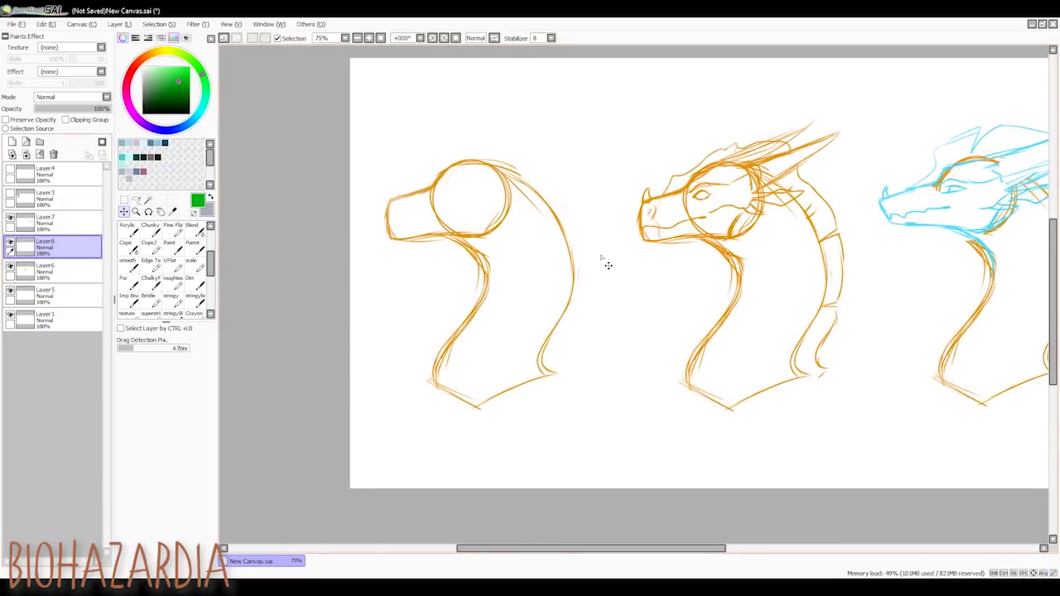
# Erase the orange muzzle outline of the leftmost construction sketch.
pyautogui.press('b')
pyautogui.scroll(1, 403, 181)
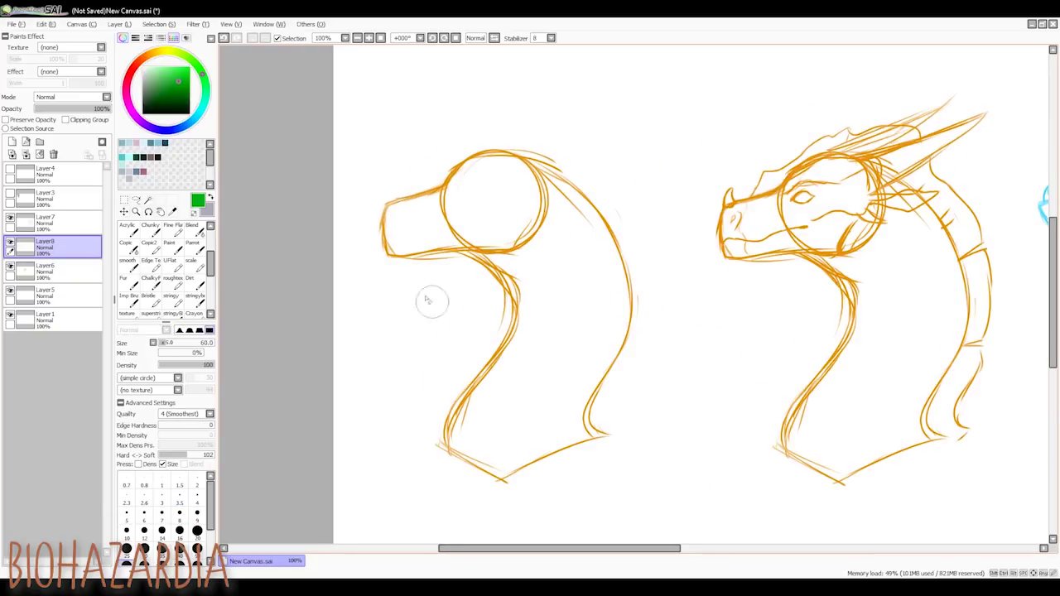
pyautogui.moveTo(406, 197); pyautogui.dragTo(422, 196)
pyautogui.moveTo(399, 259); pyautogui.dragTo(439, 256)
# Draw the leftmost dragon's forehead and a slimmer upper snout line in green, ending at the nose tip.
pyautogui.press('b')
pyautogui.moveTo(490, 156)
pyautogui.mouseDown()
pyautogui.moveTo(456, 164)
pyautogui.moveTo(441, 189)
pyautogui.moveTo(375, 213)
pyautogui.moveTo(375, 241)
pyautogui.mouseUp()
pyautogui.moveTo(379, 213); pyautogui.dragTo(375, 239)
pyautogui.hotkey('ctrl', 'z')
pyautogui.hotkey('ctrl', 'z')
pyautogui.hotkey('ctrl', 'z')
pyautogui.moveTo(427, 198); pyautogui.dragTo(380, 212)
pyautogui.moveTo(379, 213)
pyautogui.mouseDown()
pyautogui.moveTo(374, 238)
pyautogui.moveTo(386, 248)
pyautogui.moveTo(464, 226)
pyautogui.mouseUp()
pyautogui.moveTo(387, 250); pyautogui.dragTo(486, 248)
pyautogui.hotkey('ctrl', 'z')
pyautogui.hotkey('ctrl', 'z')
pyautogui.hotkey('ctrl', 'z')
pyautogui.hotkey('ctrl', 'z')
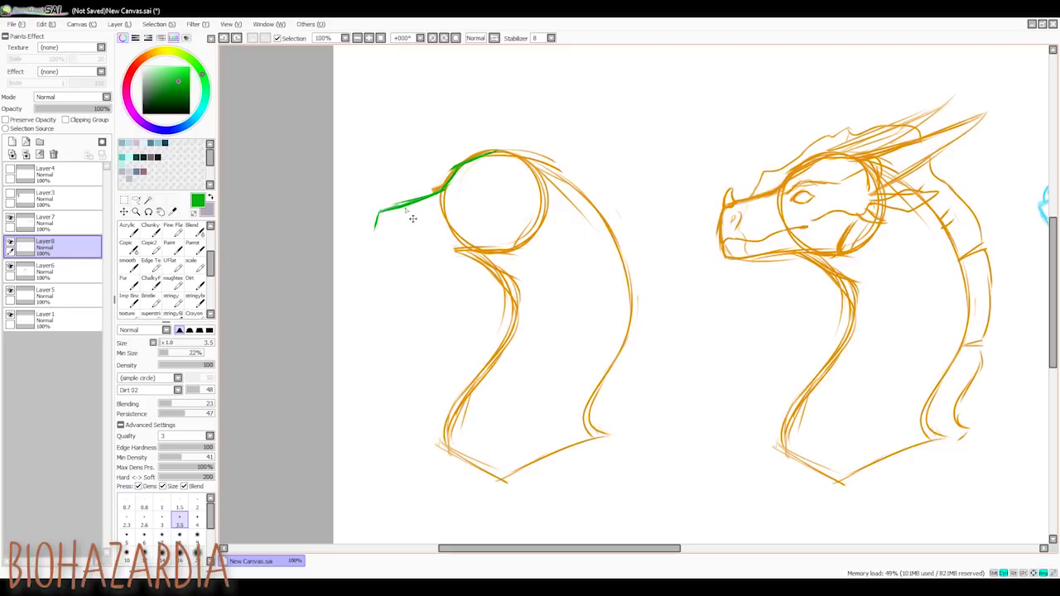
# Draw the leftmost dragon's snout tip, mouth line, lower jaw and a narrow eye in green.
pyautogui.moveTo(379, 227)
pyautogui.mouseDown()
pyautogui.moveTo(381, 213)
pyautogui.moveTo(464, 250)
pyautogui.mouseUp()
pyautogui.moveTo(398, 240); pyautogui.dragTo(462, 231)
pyautogui.moveTo(381, 243)
pyautogui.mouseDown()
pyautogui.moveTo(408, 253)
pyautogui.moveTo(462, 228)
pyautogui.mouseUp()
pyautogui.hotkey('ctrl', 'z')
pyautogui.hotkey('ctrl', 'z')
pyautogui.press('e')
pyautogui.moveTo(377, 251)
pyautogui.mouseDown()
pyautogui.moveTo(374, 243)
pyautogui.moveTo(391, 252)
pyautogui.mouseUp()
pyautogui.press('b')
pyautogui.moveTo(453, 195)
pyautogui.mouseDown()
pyautogui.moveTo(481, 202)
pyautogui.moveTo(454, 204)
pyautogui.mouseUp()
pyautogui.hotkey('ctrl', 'z')
pyautogui.hotkey('ctrl', 'z')
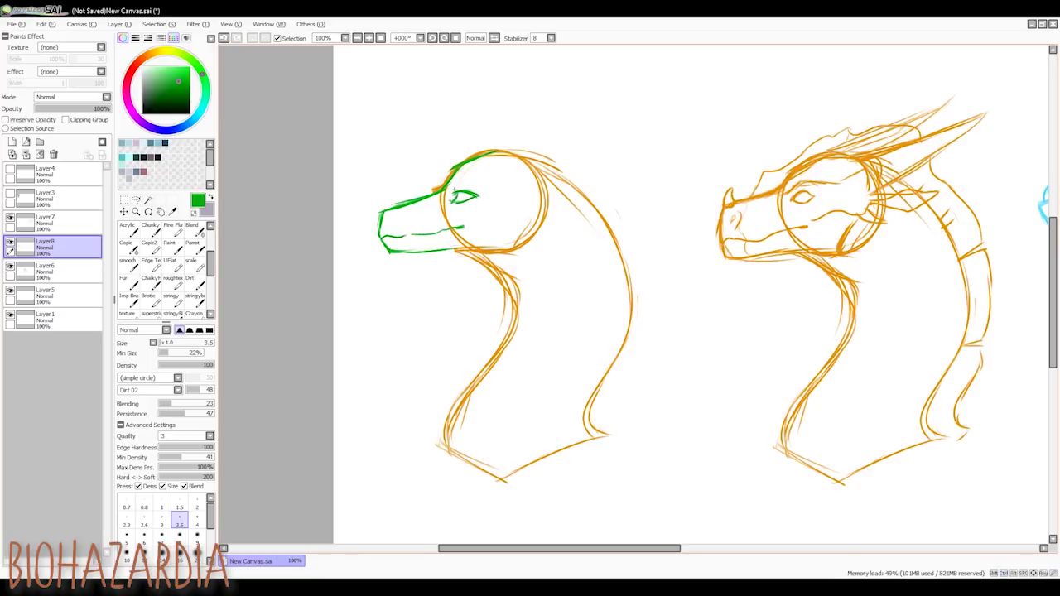
# Add the pupil, nostril, brow ridge and horn base to the leftmost dragon's face.
pyautogui.moveTo(467, 193); pyautogui.dragTo(469, 196)
pyautogui.moveTo(393, 217)
pyautogui.mouseDown()
pyautogui.moveTo(404, 210)
pyautogui.moveTo(401, 221)
pyautogui.mouseUp()
pyautogui.moveTo(476, 186); pyautogui.dragTo(453, 192)
pyautogui.moveTo(474, 185)
pyautogui.mouseDown()
pyautogui.moveTo(527, 169)
pyautogui.moveTo(535, 190)
pyautogui.mouseUp()
# Draw a long backswept horn, pointed ear fins and cheek lines on the leftmost dragon's head.
pyautogui.moveTo(500, 169); pyautogui.dragTo(675, 108)
pyautogui.moveTo(667, 114)
pyautogui.mouseDown()
pyautogui.moveTo(548, 190)
pyautogui.moveTo(651, 118)
pyautogui.moveTo(574, 180)
pyautogui.mouseUp()
pyautogui.hotkey('ctrl', 'z')
pyautogui.hotkey('ctrl', 'z')
pyautogui.hotkey('ctrl', 'z')
pyautogui.moveTo(623, 150)
pyautogui.mouseDown()
pyautogui.moveTo(542, 196)
pyautogui.moveTo(586, 194)
pyautogui.moveTo(530, 217)
pyautogui.moveTo(585, 194)
pyautogui.mouseUp()
pyautogui.hotkey('ctrl', 'z')
pyautogui.hotkey('ctrl', 'z')
pyautogui.moveTo(524, 211)
pyautogui.mouseDown()
pyautogui.moveTo(584, 207)
pyautogui.moveTo(498, 229)
pyautogui.moveTo(516, 225)
pyautogui.mouseUp()
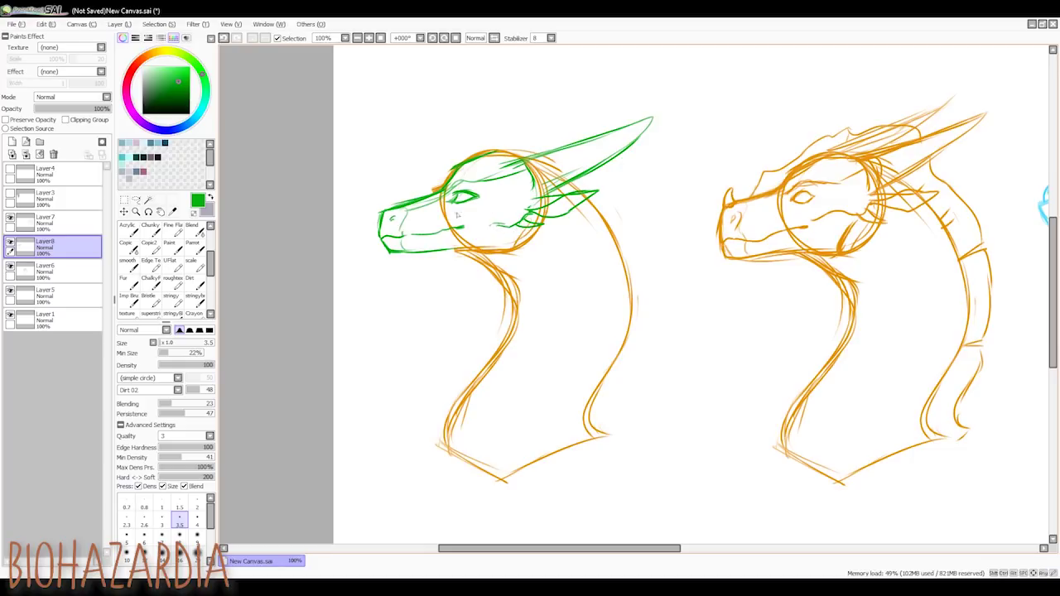
# Add a nose horn, a head crest and a segmented neck frill to the leftmost dragon.
pyautogui.moveTo(495, 152); pyautogui.dragTo(527, 157)
pyautogui.moveTo(390, 210); pyautogui.dragTo(395, 198)
pyautogui.moveTo(394, 198)
pyautogui.mouseDown()
pyautogui.moveTo(432, 199)
pyautogui.moveTo(419, 198)
pyautogui.moveTo(446, 168)
pyautogui.moveTo(473, 166)
pyautogui.moveTo(501, 131)
pyautogui.moveTo(565, 138)
pyautogui.mouseUp()
pyautogui.moveTo(607, 170)
pyautogui.mouseDown()
pyautogui.moveTo(599, 212)
pyautogui.moveTo(630, 189)
pyautogui.moveTo(664, 290)
pyautogui.moveTo(659, 357)
pyautogui.moveTo(635, 387)
pyautogui.moveTo(643, 415)
pyautogui.mouseUp()
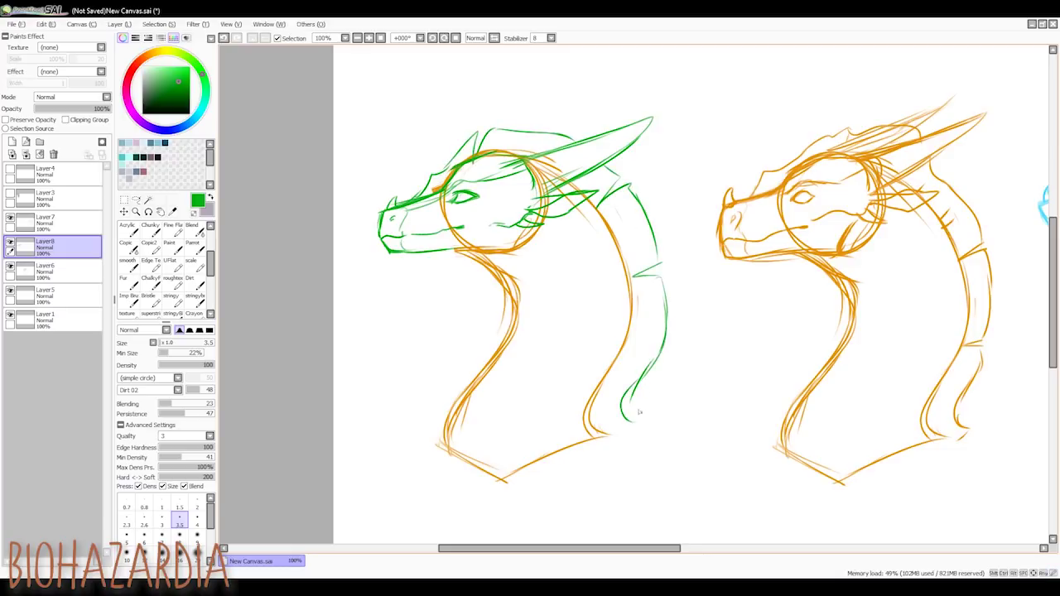
# Draw the leftmost dragon's throat contour in green from the jaw down to the neck base.
pyautogui.moveTo(464, 253); pyautogui.dragTo(512, 299)
pyautogui.moveTo(495, 256)
pyautogui.mouseDown()
pyautogui.moveTo(520, 317)
pyautogui.moveTo(491, 353)
pyautogui.mouseUp()
pyautogui.hotkey('ctrl', 'z')
pyautogui.hotkey('ctrl', 'z')
pyautogui.hotkey('ctrl', 'z')
pyautogui.moveTo(455, 250)
pyautogui.mouseDown()
pyautogui.moveTo(521, 273)
pyautogui.moveTo(530, 311)
pyautogui.moveTo(517, 352)
pyautogui.moveTo(449, 458)
pyautogui.mouseUp()
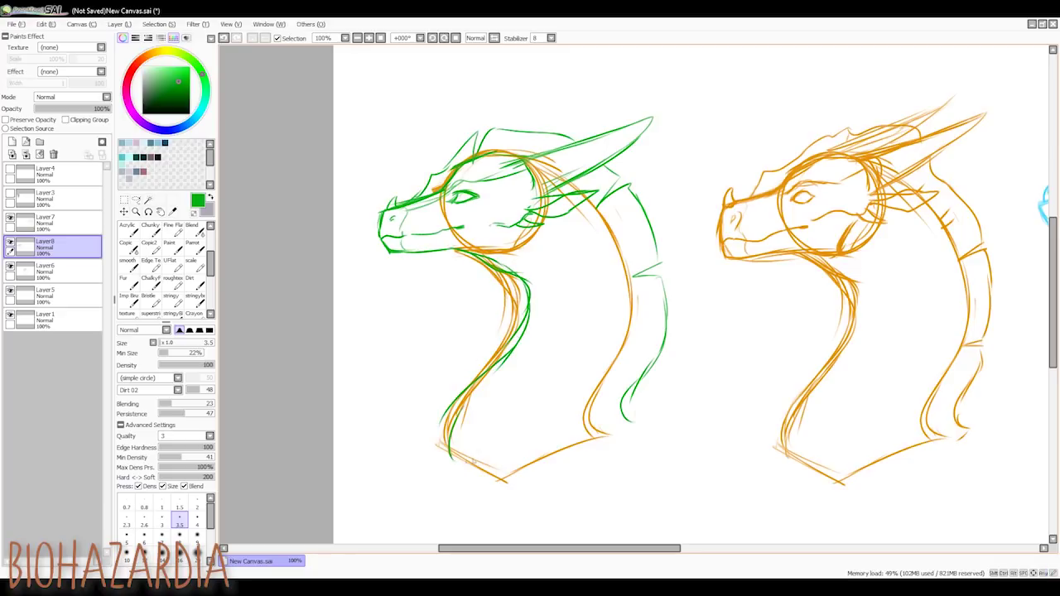
# Close the base of the leftmost dragon's frill and add short rib strokes along it.
pyautogui.moveTo(631, 400)
pyautogui.mouseDown()
pyautogui.moveTo(621, 438)
pyautogui.moveTo(607, 437)
pyautogui.mouseUp()
pyautogui.moveTo(615, 357); pyautogui.dragTo(643, 364)
pyautogui.moveTo(595, 398); pyautogui.dragTo(611, 402)
pyautogui.hotkey('ctrl', 'z')
pyautogui.moveTo(619, 235)
pyautogui.mouseDown()
pyautogui.moveTo(631, 230)
pyautogui.moveTo(631, 243)
pyautogui.mouseUp()
pyautogui.moveTo(607, 214); pyautogui.dragTo(613, 211)
# Label the three dragon heads with circled numbers 1, 2 and 3 above them.
pyautogui.moveTo(630, 550); pyautogui.dragTo(700, 554)
pyautogui.scroll(1, 633, 334)
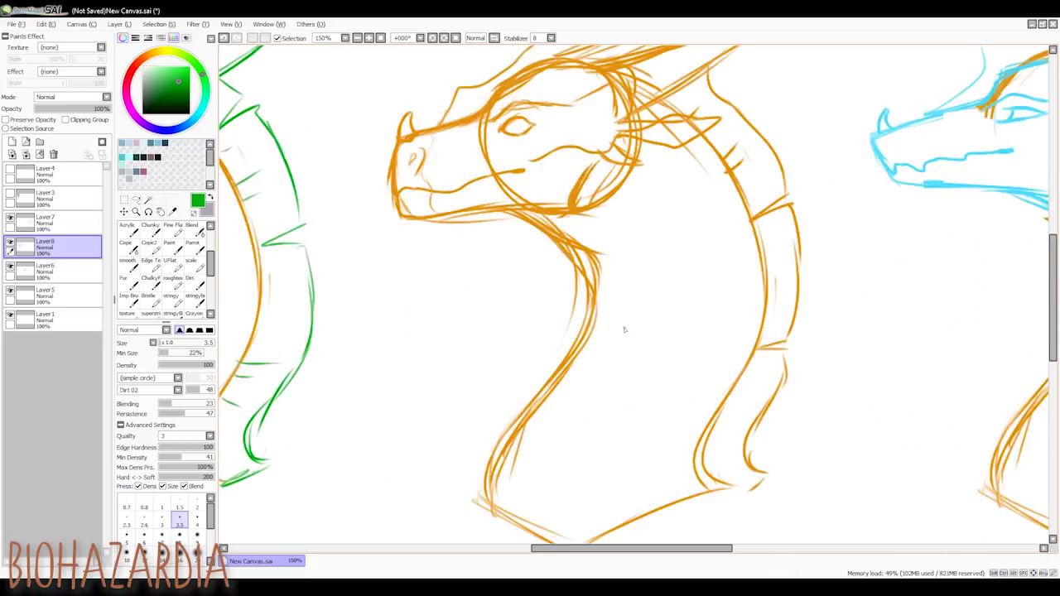
pyautogui.scroll(-3, 626, 328)
pyautogui.scroll(1, 618, 322)
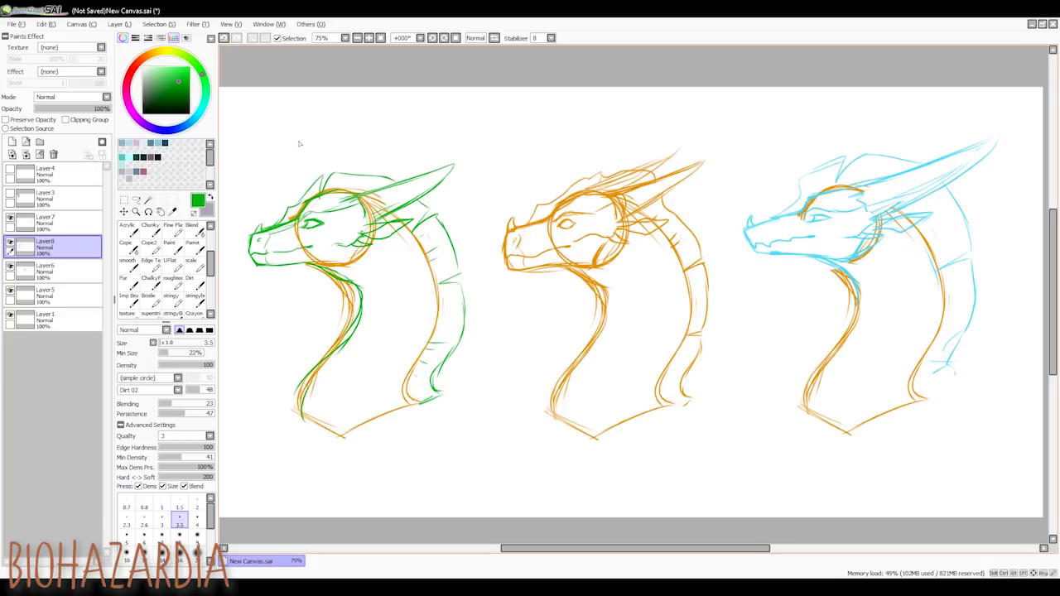
pyautogui.moveTo(250, 172)
pyautogui.mouseDown()
pyautogui.moveTo(257, 189)
pyautogui.moveTo(252, 159)
pyautogui.mouseUp()
pyautogui.moveTo(516, 154)
pyautogui.mouseDown()
pyautogui.moveTo(548, 172)
pyautogui.moveTo(522, 150)
pyautogui.mouseUp()
pyautogui.moveTo(760, 148); pyautogui.dragTo(760, 166)
pyautogui.moveTo(789, 142); pyautogui.dragTo(794, 150)
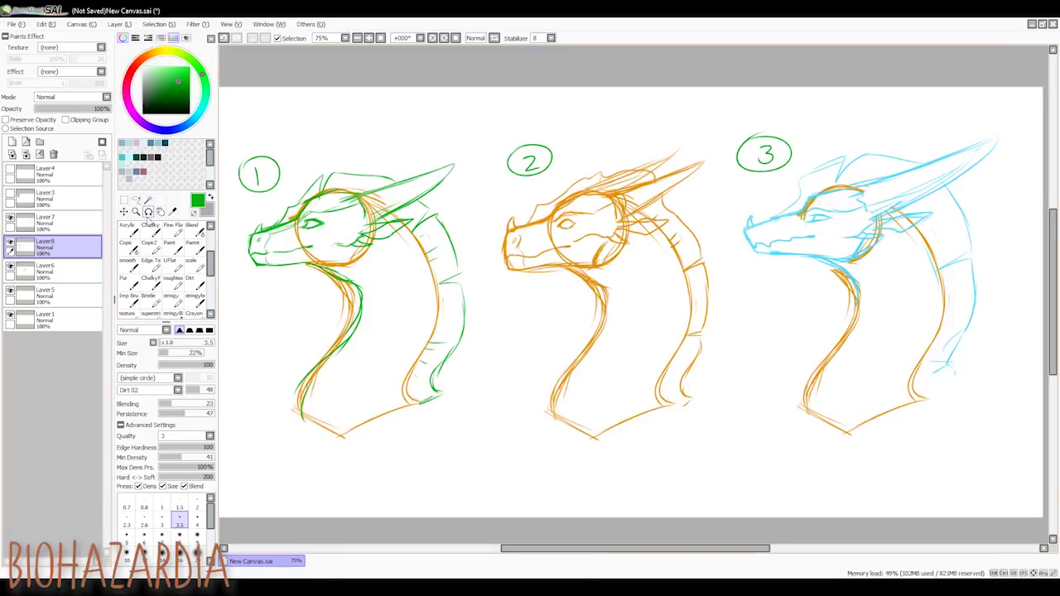
# Crop the canvas to the second dragon and delete Layer8.
pyautogui.click(124, 200)
pyautogui.moveTo(478, 118)
pyautogui.mouseDown()
pyautogui.moveTo(718, 469)
pyautogui.moveTo(729, 465)
pyautogui.mouseUp()
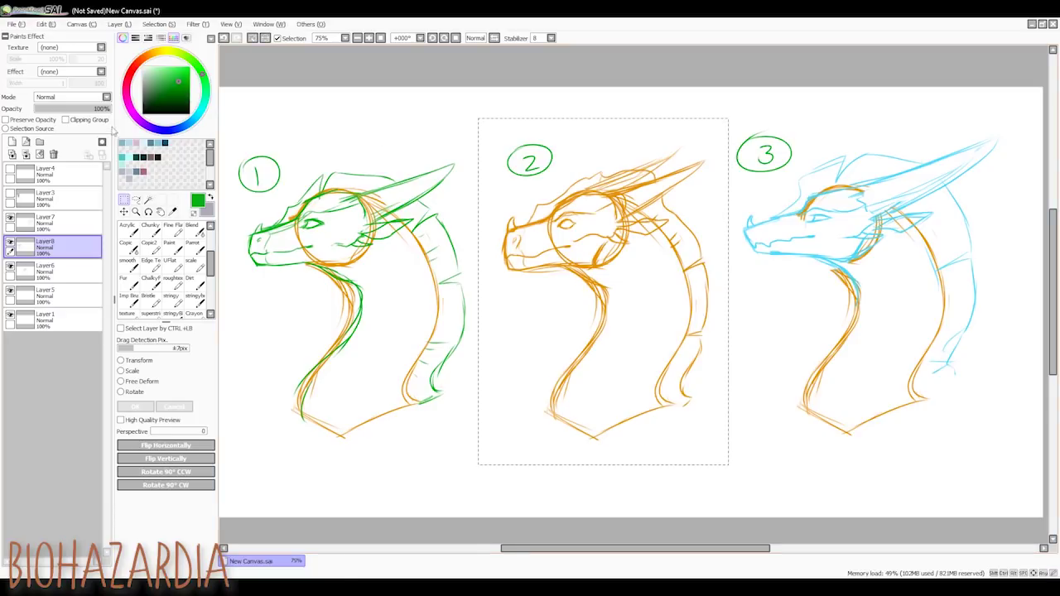
pyautogui.click(86, 26)
pyautogui.click(102, 67)
pyautogui.hotkey('ctrl', 'd')
pyautogui.press('b')
pyautogui.scroll(1, 670, 330)
pyautogui.click(54, 155)
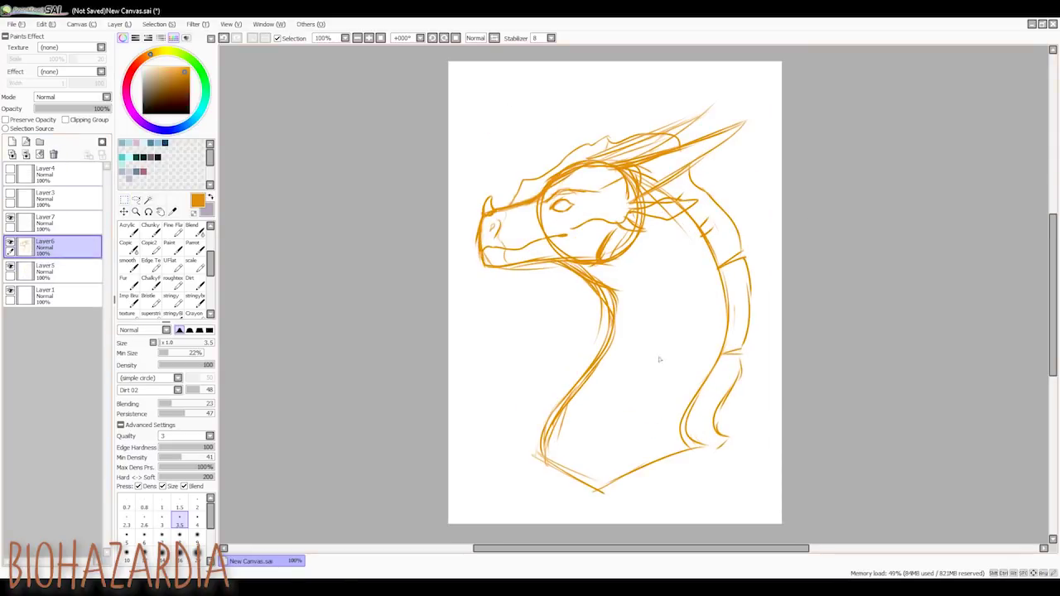
# Sketch curved orange guide lines down the remaining dragon's neck from behind the jaw to the base, and darken the jaw strokes.
pyautogui.moveTo(620, 256)
pyautogui.mouseDown()
pyautogui.moveTo(647, 302)
pyautogui.moveTo(626, 383)
pyautogui.moveTo(644, 335)
pyautogui.mouseUp()
pyautogui.moveTo(621, 229); pyautogui.dragTo(604, 261)
pyautogui.moveTo(651, 295)
pyautogui.mouseDown()
pyautogui.moveTo(628, 393)
pyautogui.moveTo(583, 477)
pyautogui.moveTo(598, 489)
pyautogui.mouseUp()
pyautogui.moveTo(567, 392)
pyautogui.mouseDown()
pyautogui.moveTo(537, 437)
pyautogui.moveTo(544, 464)
pyautogui.mouseUp()
pyautogui.moveTo(611, 240)
pyautogui.mouseDown()
pyautogui.moveTo(667, 346)
pyautogui.moveTo(612, 468)
pyautogui.mouseUp()
pyautogui.moveTo(549, 209)
pyautogui.mouseDown()
pyautogui.moveTo(568, 216)
pyautogui.moveTo(553, 207)
pyautogui.moveTo(573, 204)
pyautogui.mouseUp()
pyautogui.hotkey('ctrl', 'z')
pyautogui.moveTo(651, 221)
pyautogui.mouseDown()
pyautogui.moveTo(696, 313)
pyautogui.moveTo(656, 455)
pyautogui.mouseUp()
# Draw bright green V-shaped scales down the upper part of the neck's front guide band.
pyautogui.click(196, 77)
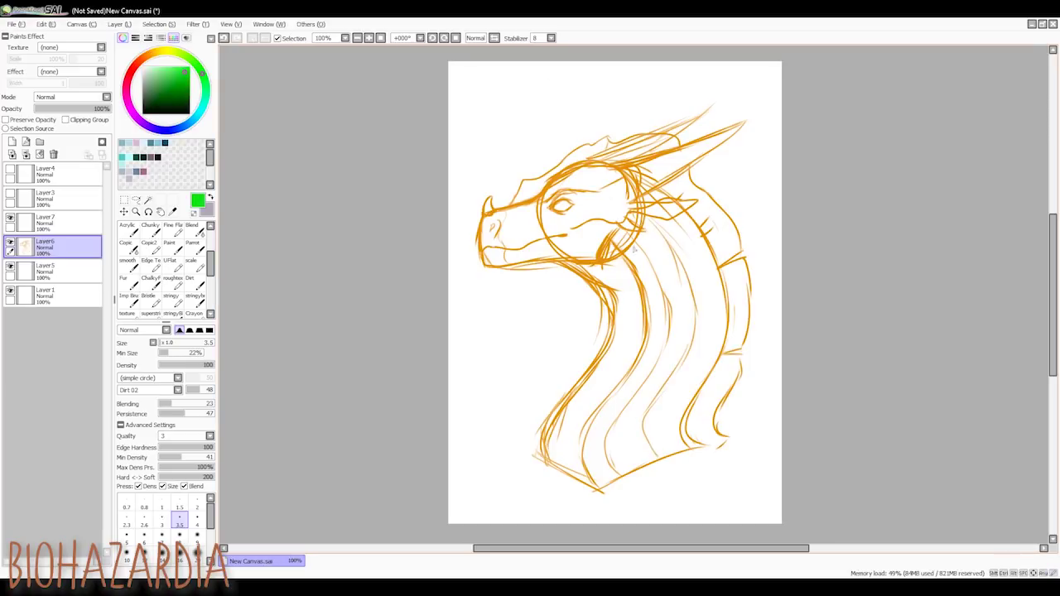
pyautogui.moveTo(654, 270); pyautogui.dragTo(658, 234)
pyautogui.moveTo(621, 245)
pyautogui.mouseDown()
pyautogui.moveTo(660, 280)
pyautogui.moveTo(666, 320)
pyautogui.mouseUp()
pyautogui.moveTo(652, 332)
pyautogui.mouseDown()
pyautogui.moveTo(662, 349)
pyautogui.moveTo(668, 341)
pyautogui.mouseUp()
pyautogui.moveTo(683, 348)
pyautogui.mouseDown()
pyautogui.moveTo(654, 367)
pyautogui.moveTo(645, 389)
pyautogui.moveTo(659, 401)
pyautogui.moveTo(642, 410)
pyautogui.mouseUp()
pyautogui.hotkey('ctrl', 'z')
# Continue the front column of V-shaped scales to the neck base and fill in its front edge and top.
pyautogui.moveTo(592, 431); pyautogui.dragTo(641, 422)
pyautogui.hotkey('ctrl', 'z')
pyautogui.moveTo(596, 416)
pyautogui.mouseDown()
pyautogui.moveTo(642, 422)
pyautogui.moveTo(613, 449)
pyautogui.moveTo(640, 428)
pyautogui.mouseUp()
pyautogui.hotkey('ctrl', 'z')
pyautogui.moveTo(586, 451)
pyautogui.mouseDown()
pyautogui.moveTo(644, 437)
pyautogui.moveTo(618, 469)
pyautogui.mouseUp()
pyautogui.hotkey('ctrl', 'z')
pyautogui.moveTo(651, 439); pyautogui.dragTo(615, 470)
pyautogui.hotkey('ctrl', 'z')
pyautogui.moveTo(600, 424)
pyautogui.mouseDown()
pyautogui.moveTo(588, 451)
pyautogui.moveTo(593, 489)
pyautogui.mouseUp()
pyautogui.moveTo(615, 398); pyautogui.dragTo(593, 424)
pyautogui.hotkey('ctrl', 'z')
pyautogui.moveTo(621, 387); pyautogui.dragTo(607, 396)
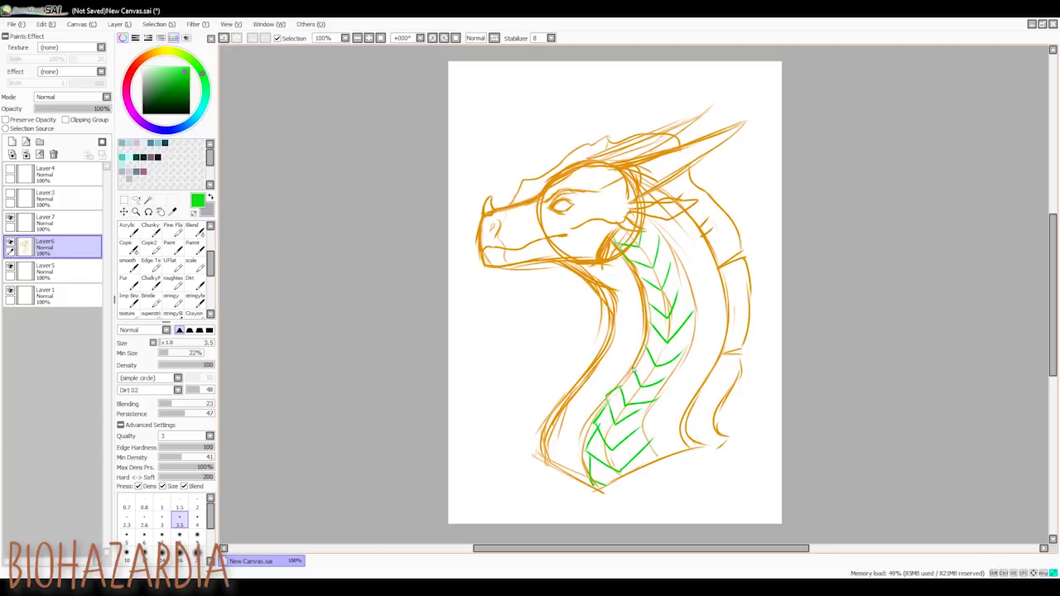
pyautogui.moveTo(651, 284); pyautogui.dragTo(646, 306)
pyautogui.moveTo(656, 240); pyautogui.dragTo(673, 214)
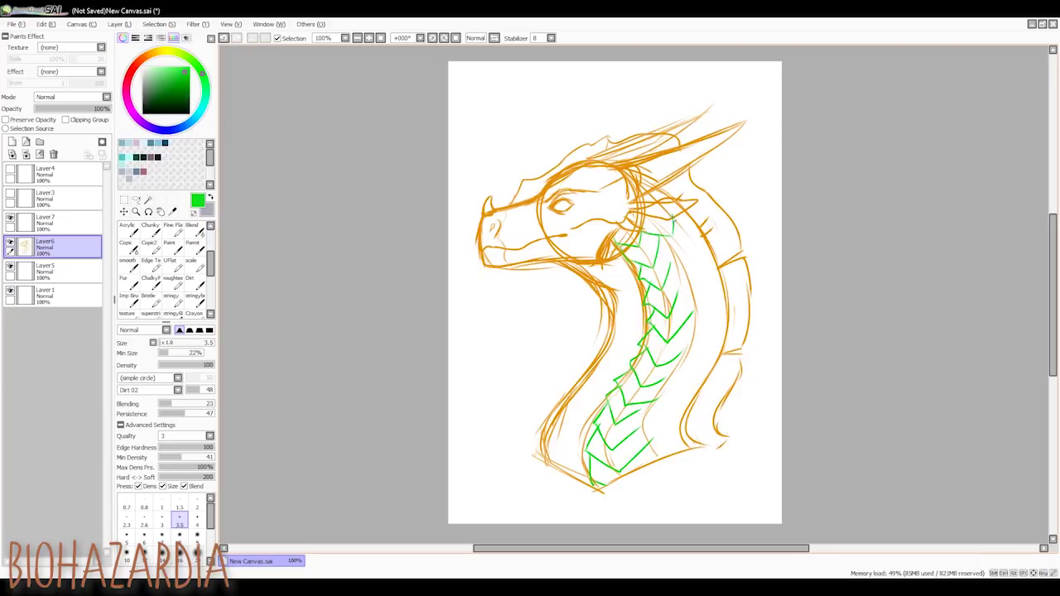
# Draw a second column of interlocking green scales behind the first one along the upper and middle neck.
pyautogui.moveTo(659, 255)
pyautogui.mouseDown()
pyautogui.moveTo(684, 265)
pyautogui.moveTo(689, 232)
pyautogui.mouseUp()
pyautogui.hotkey('ctrl', 'z')
pyautogui.hotkey('ctrl', 'z')
pyautogui.moveTo(669, 277)
pyautogui.mouseDown()
pyautogui.moveTo(701, 286)
pyautogui.moveTo(675, 249)
pyautogui.moveTo(703, 308)
pyautogui.moveTo(670, 447)
pyautogui.moveTo(689, 276)
pyautogui.moveTo(678, 239)
pyautogui.mouseUp()
pyautogui.hotkey('ctrl', 'z')
pyautogui.hotkey('ctrl', 'z')
pyautogui.hotkey('ctrl', 'z')
pyautogui.hotkey('ctrl', 'z')
pyautogui.press('e')
pyautogui.press('v')
pyautogui.moveTo(702, 297); pyautogui.dragTo(693, 228)
pyautogui.moveTo(667, 283)
pyautogui.mouseDown()
pyautogui.moveTo(697, 296)
pyautogui.moveTo(708, 256)
pyautogui.mouseUp()
pyautogui.moveTo(676, 309)
pyautogui.mouseDown()
pyautogui.moveTo(703, 326)
pyautogui.moveTo(719, 290)
pyautogui.mouseUp()
pyautogui.moveTo(670, 342)
pyautogui.mouseDown()
pyautogui.moveTo(683, 364)
pyautogui.moveTo(719, 337)
pyautogui.mouseUp()
# Extend the second column of scales down to the base of the neck.
pyautogui.moveTo(673, 359)
pyautogui.mouseDown()
pyautogui.moveTo(687, 346)
pyautogui.moveTo(635, 435)
pyautogui.mouseUp()
pyautogui.hotkey('ctrl', 'z')
pyautogui.hotkey('ctrl', 'z')
pyautogui.hotkey('ctrl', 'z')
pyautogui.moveTo(686, 408)
pyautogui.mouseDown()
pyautogui.moveTo(638, 428)
pyautogui.moveTo(635, 462)
pyautogui.mouseUp()
# Add smaller scales at the top of the neck around the ear fins.
pyautogui.moveTo(673, 217); pyautogui.dragTo(695, 222)
pyautogui.moveTo(682, 205); pyautogui.dragTo(703, 222)
pyautogui.moveTo(652, 190)
pyautogui.mouseDown()
pyautogui.moveTo(677, 196)
pyautogui.moveTo(706, 233)
pyautogui.mouseUp()
pyautogui.hotkey('ctrl', 'z')
pyautogui.hotkey('ctrl', 'z')
pyautogui.hotkey('ctrl', 'z')
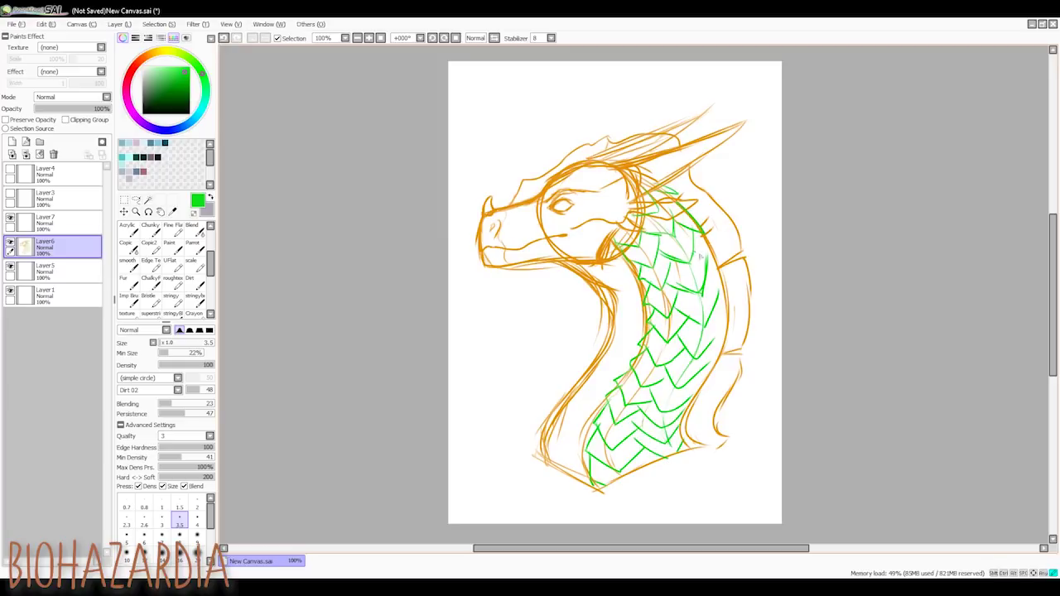
# Add another column of green scales toward the back edge of the neck.
pyautogui.scroll(-1, 717, 242)
pyautogui.scroll(2, 716, 241)
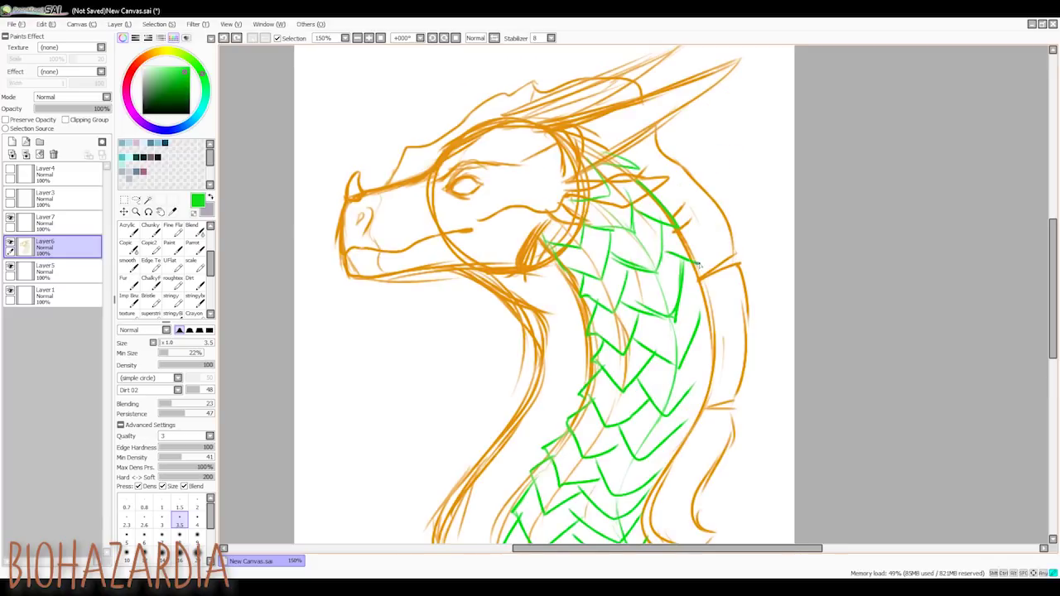
pyautogui.scroll(-1, 699, 311)
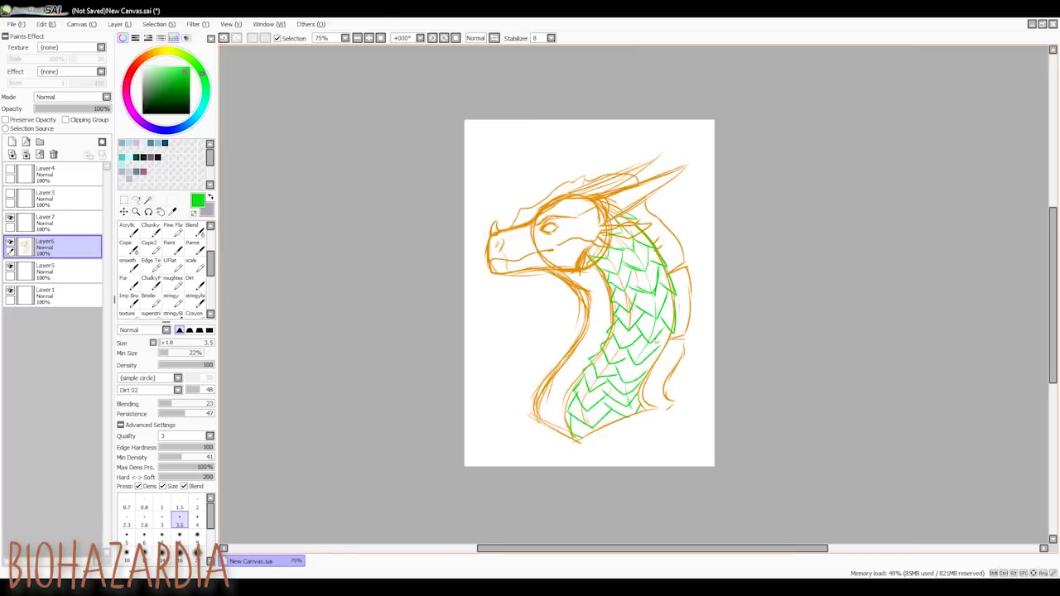
pyautogui.scroll(1, 671, 338)
pyautogui.moveTo(659, 304); pyautogui.dragTo(682, 296)
pyautogui.moveTo(634, 346); pyautogui.dragTo(667, 335)
pyautogui.hotkey('ctrl', 'z')
pyautogui.hotkey('ctrl', 'z')
pyautogui.moveTo(622, 375)
pyautogui.mouseDown()
pyautogui.moveTo(642, 373)
pyautogui.moveTo(639, 363)
pyautogui.mouseUp()
pyautogui.moveTo(660, 329); pyautogui.dragTo(643, 373)
# Finish the scales along the neck's rear contour and outline that edge in green down to the base.
pyautogui.moveTo(684, 253); pyautogui.dragTo(661, 280)
pyautogui.moveTo(690, 235); pyautogui.dragTo(688, 284)
pyautogui.moveTo(676, 271); pyautogui.dragTo(655, 304)
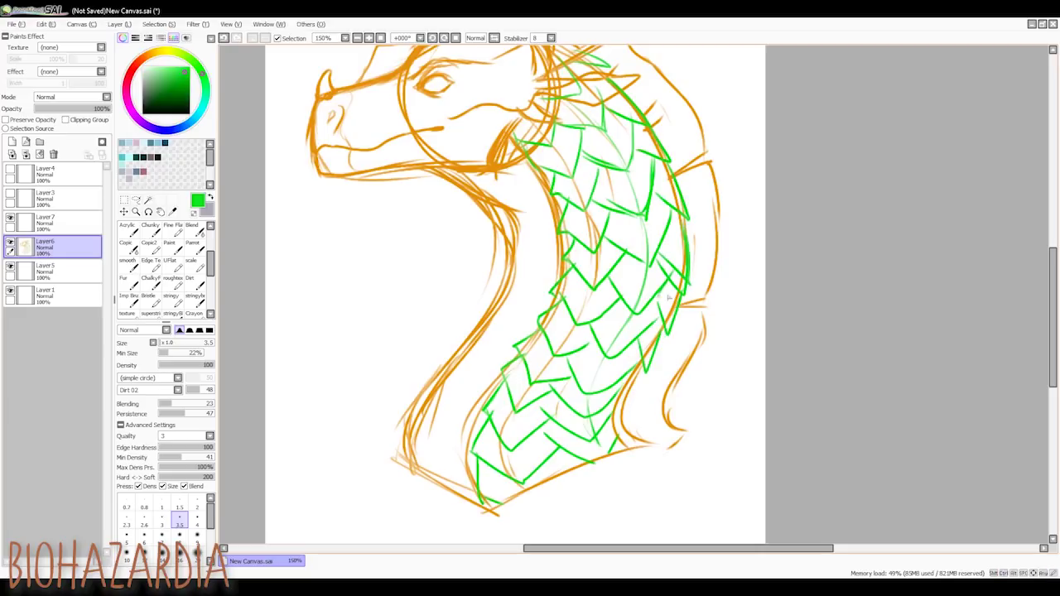
pyautogui.moveTo(630, 384)
pyautogui.mouseDown()
pyautogui.moveTo(611, 424)
pyautogui.moveTo(648, 448)
pyautogui.mouseUp()
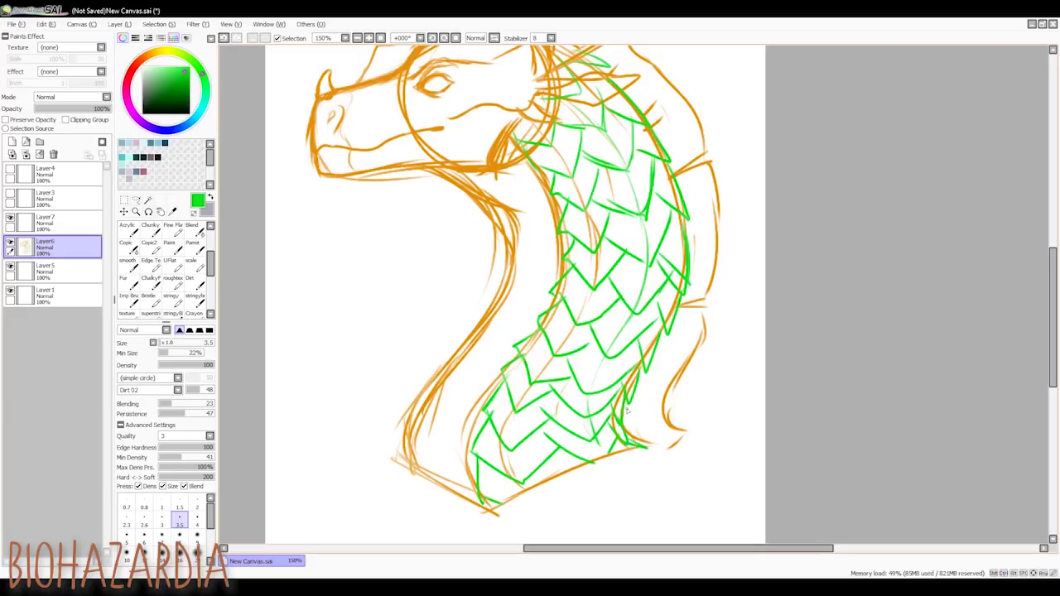
pyautogui.scroll(-3, 642, 234)
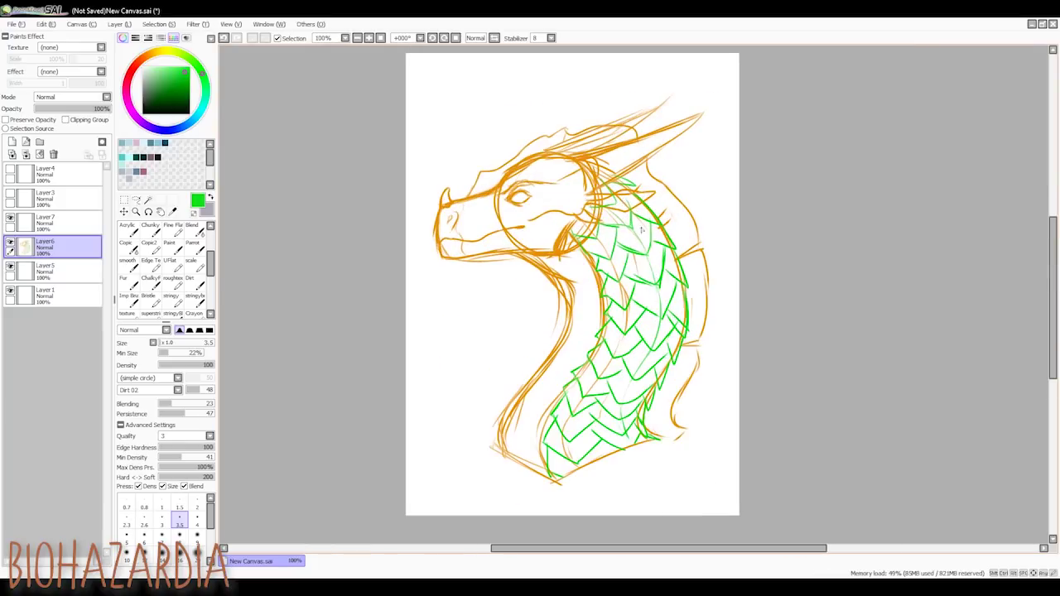
# Undo the last two strokes and sketch a green collar band with a winged brooch around the base of the neck.
pyautogui.hotkey('ctrl', 'z')
pyautogui.hotkey('ctrl', 'z')
pyautogui.moveTo(690, 412); pyautogui.dragTo(570, 445)
pyautogui.moveTo(501, 438)
pyautogui.mouseDown()
pyautogui.moveTo(580, 447)
pyautogui.moveTo(687, 416)
pyautogui.moveTo(636, 441)
pyautogui.mouseUp()
pyautogui.moveTo(691, 415); pyautogui.dragTo(672, 427)
pyautogui.moveTo(517, 446); pyautogui.dragTo(584, 440)
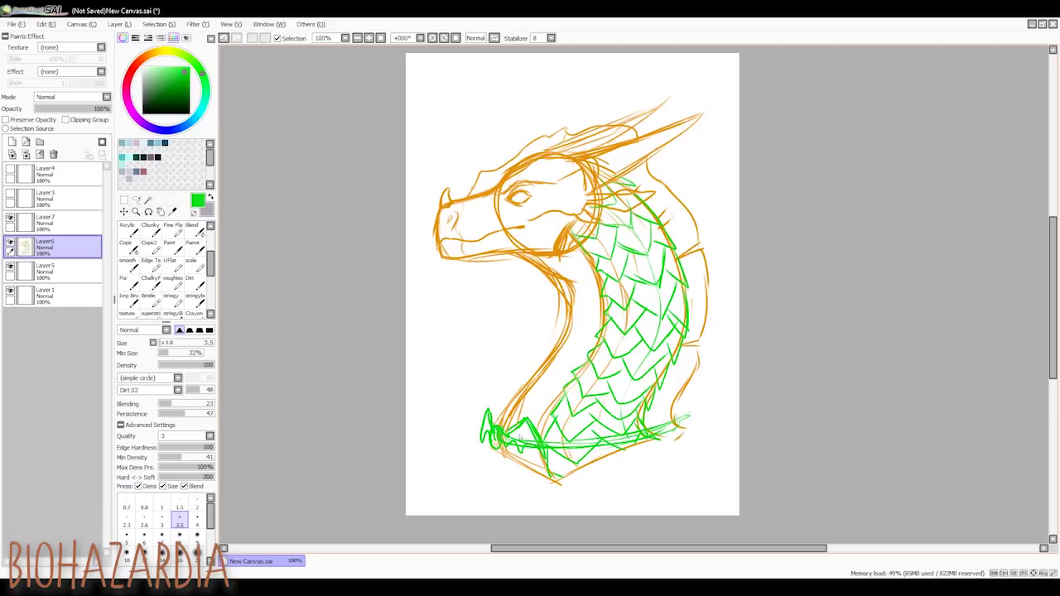
# Lower the opacity of the dragon sketch layer to 29%.
pyautogui.scroll(-2, 503, 209)
pyautogui.scroll(3, 503, 208)
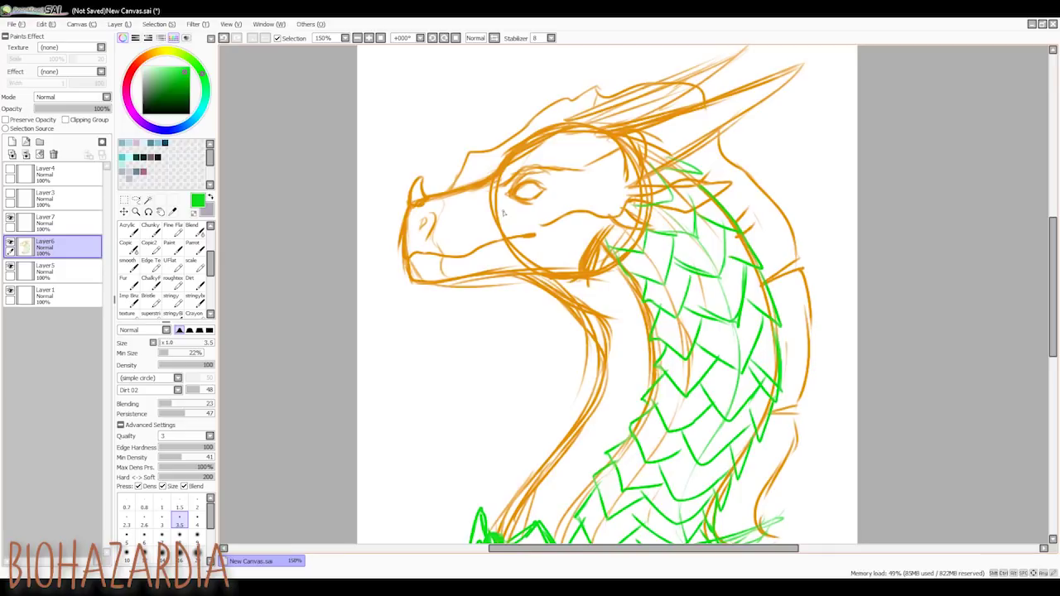
pyautogui.moveTo(43, 112); pyautogui.dragTo(60, 116)
# Add a new layer directly above the dimmed sketch layer and rename it "ineart".
pyautogui.click(54, 222)
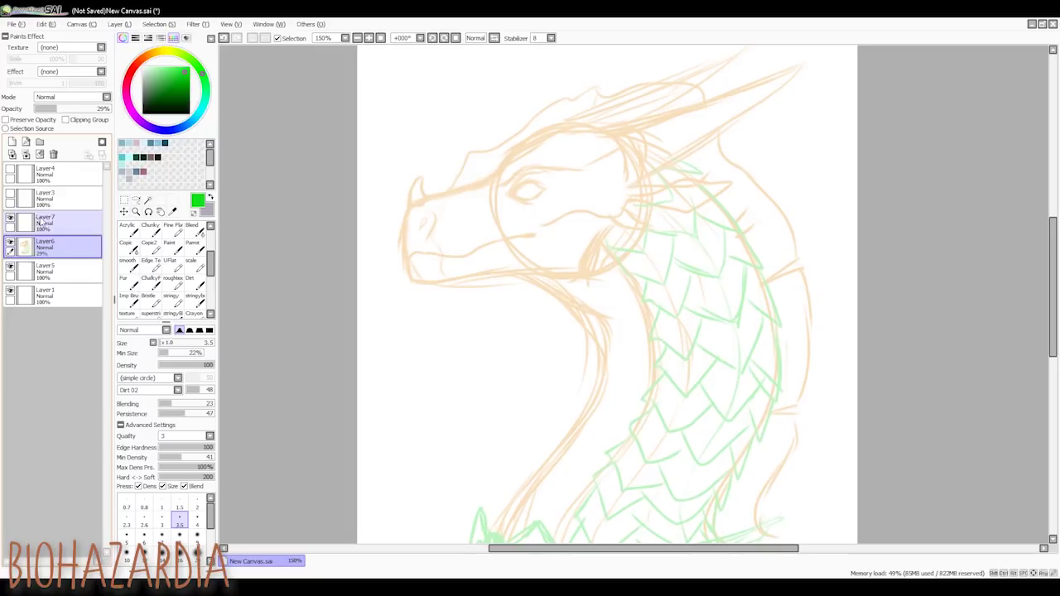
pyautogui.click(56, 203)
pyautogui.click(47, 222)
pyautogui.click(13, 142)
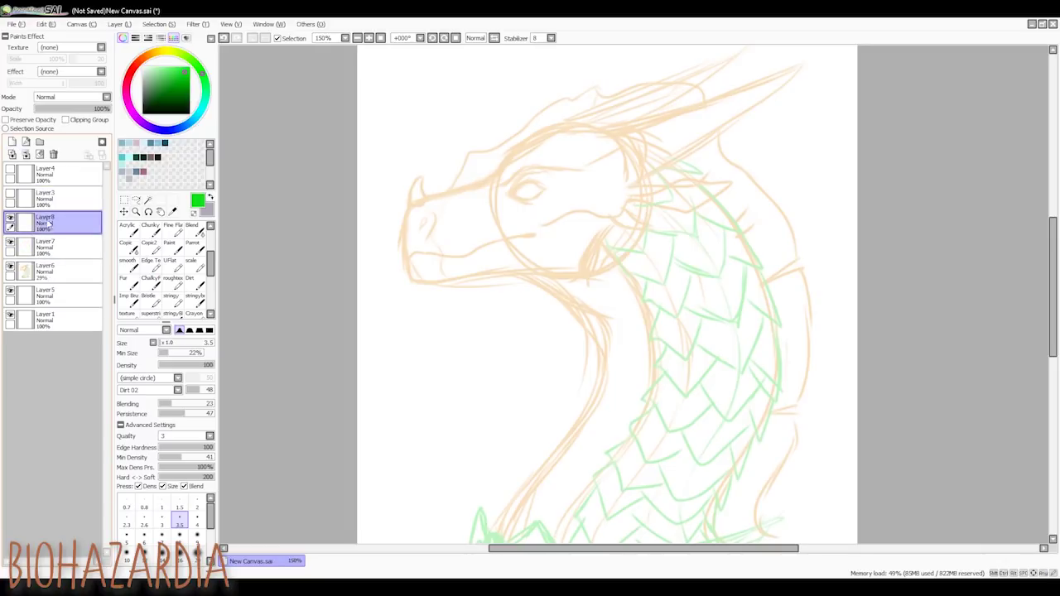
pyautogui.moveTo(52, 223); pyautogui.dragTo(58, 253)
pyautogui.doubleClick(60, 252)
pyautogui.write('ineart')
pyautogui.press('Return')
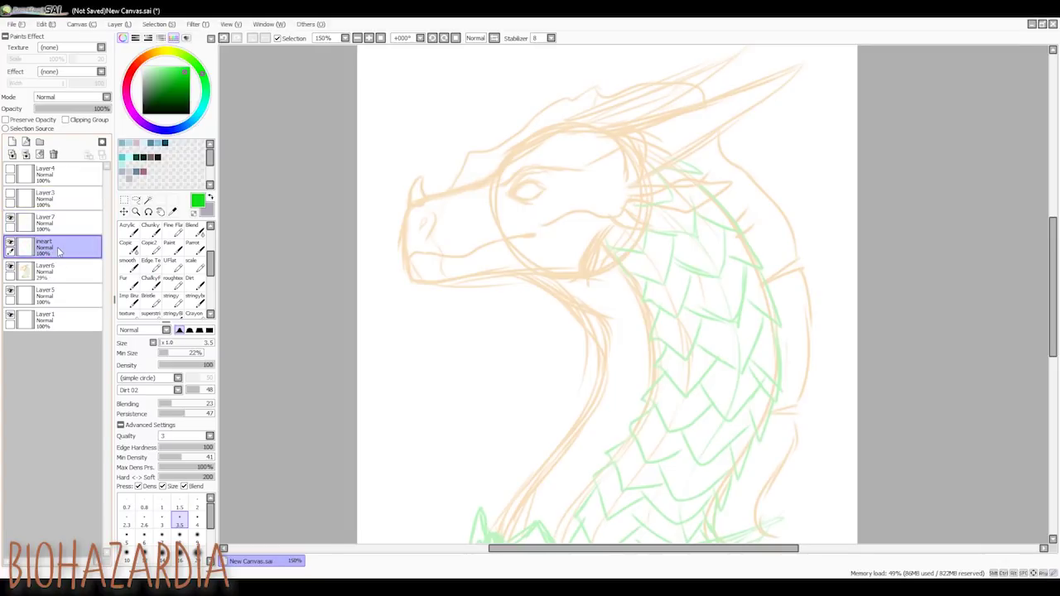
# Choose black and start inking the dragon's nose horn and the front of the snout over the sketch.
pyautogui.click(143, 113)
pyautogui.moveTo(570, 124)
pyautogui.mouseDown()
pyautogui.moveTo(495, 178)
pyautogui.moveTo(509, 155)
pyautogui.moveTo(426, 197)
pyautogui.moveTo(419, 177)
pyautogui.mouseUp()
pyautogui.hotkey('ctrl', 'z')
pyautogui.hotkey('ctrl', 'z')
pyautogui.moveTo(428, 196)
pyautogui.mouseDown()
pyautogui.moveTo(413, 205)
pyautogui.moveTo(426, 197)
pyautogui.mouseUp()
pyautogui.moveTo(410, 205); pyautogui.dragTo(408, 259)
pyautogui.hotkey('ctrl', 'z')
# Ink the mouth line, the nostril and the lower jaw back to the jaw corner.
pyautogui.moveTo(412, 254)
pyautogui.mouseDown()
pyautogui.moveTo(486, 268)
pyautogui.moveTo(497, 243)
pyautogui.moveTo(538, 235)
pyautogui.mouseUp()
pyautogui.moveTo(432, 211); pyautogui.dragTo(428, 237)
pyautogui.moveTo(428, 219)
pyautogui.mouseDown()
pyautogui.moveTo(421, 228)
pyautogui.moveTo(442, 255)
pyautogui.mouseUp()
pyautogui.moveTo(408, 260)
pyautogui.mouseDown()
pyautogui.moveTo(444, 276)
pyautogui.moveTo(509, 273)
pyautogui.mouseUp()
pyautogui.hotkey('ctrl', 'z')
pyautogui.moveTo(439, 277); pyautogui.dragTo(589, 269)
pyautogui.moveTo(588, 269); pyautogui.dragTo(603, 232)
# Ink the pointed ear fin and the cheek line in front of it.
pyautogui.moveTo(630, 183); pyautogui.dragTo(729, 182)
pyautogui.moveTo(731, 182); pyautogui.dragTo(708, 205)
pyautogui.moveTo(638, 198)
pyautogui.mouseDown()
pyautogui.moveTo(691, 217)
pyautogui.moveTo(707, 204)
pyautogui.mouseUp()
pyautogui.hotkey('ctrl', 'z')
pyautogui.hotkey('ctrl', 'z')
pyautogui.hotkey('ctrl', 'z')
pyautogui.moveTo(628, 212); pyautogui.dragTo(649, 217)
pyautogui.moveTo(613, 221)
pyautogui.mouseDown()
pyautogui.moveTo(549, 224)
pyautogui.moveTo(606, 222)
pyautogui.moveTo(557, 219)
pyautogui.mouseUp()
pyautogui.hotkey('ctrl', 'z')
pyautogui.hotkey('ctrl', 'z')
# Ink the eye and the brow ridge, undoing and retrying strokes as needed.
pyautogui.moveTo(623, 148)
pyautogui.mouseDown()
pyautogui.moveTo(541, 164)
pyautogui.moveTo(457, 199)
pyautogui.mouseUp()
pyautogui.hotkey('ctrl', 'z')
pyautogui.moveTo(511, 188); pyautogui.dragTo(551, 188)
pyautogui.hotkey('ctrl', 'z')
pyautogui.moveTo(551, 188)
pyautogui.mouseDown()
pyautogui.moveTo(511, 193)
pyautogui.moveTo(520, 187)
pyautogui.moveTo(514, 197)
pyautogui.moveTo(537, 195)
pyautogui.moveTo(501, 195)
pyautogui.mouseUp()
pyautogui.hotkey('ctrl', 'z')
pyautogui.hotkey('ctrl', 'z')
pyautogui.hotkey('ctrl', 'z')
pyautogui.hotkey('ctrl', 'z')
pyautogui.hotkey('ctrl', 'z')
pyautogui.hotkey('ctrl', 'z')
# Ink the back of the head, the two horns and the remaining head details.
pyautogui.moveTo(615, 131); pyautogui.dragTo(645, 181)
pyautogui.moveTo(619, 149); pyautogui.dragTo(781, 59)
pyautogui.moveTo(781, 61)
pyautogui.mouseDown()
pyautogui.moveTo(659, 164)
pyautogui.moveTo(628, 219)
pyautogui.moveTo(685, 164)
pyautogui.mouseUp()
pyautogui.hotkey('ctrl', 'z')
pyautogui.hotkey('ctrl', 'z')
pyautogui.hotkey('ctrl', 'z')
pyautogui.moveTo(583, 196)
pyautogui.mouseDown()
pyautogui.moveTo(638, 172)
pyautogui.moveTo(613, 239)
pyautogui.mouseUp()
pyautogui.moveTo(421, 249)
pyautogui.mouseDown()
pyautogui.moveTo(447, 212)
pyautogui.moveTo(537, 157)
pyautogui.moveTo(593, 144)
pyautogui.moveTo(671, 153)
pyautogui.mouseUp()
pyautogui.moveTo(610, 157); pyautogui.dragTo(580, 184)
pyautogui.moveTo(637, 147); pyautogui.dragTo(704, 115)
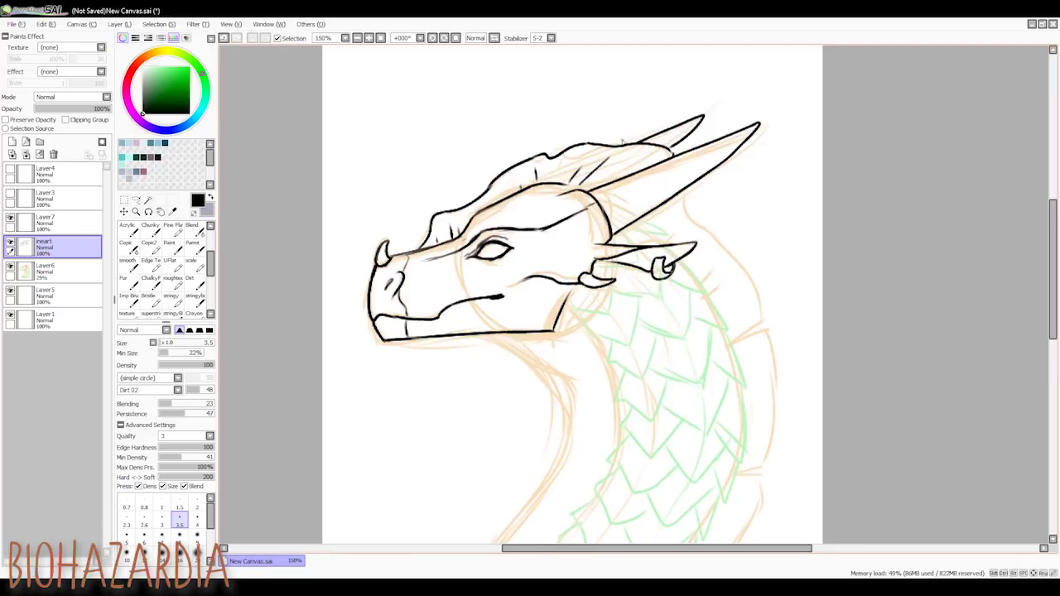
# Ink the throat and the neck's front contour, and draw the first scales behind the jaw.
pyautogui.moveTo(547, 352); pyautogui.dragTo(534, 246)
pyautogui.moveTo(472, 228); pyautogui.dragTo(508, 246)
pyautogui.moveTo(500, 240); pyautogui.dragTo(569, 273)
pyautogui.hotkey('ctrl', 'z')
pyautogui.moveTo(500, 240)
pyautogui.mouseDown()
pyautogui.moveTo(550, 274)
pyautogui.moveTo(517, 398)
pyautogui.moveTo(456, 487)
pyautogui.mouseUp()
pyautogui.moveTo(557, 189)
pyautogui.mouseDown()
pyautogui.moveTo(600, 209)
pyautogui.moveTo(605, 235)
pyautogui.moveTo(645, 235)
pyautogui.mouseUp()
pyautogui.moveTo(558, 238); pyautogui.dragTo(530, 256)
pyautogui.moveTo(522, 236); pyautogui.dragTo(508, 243)
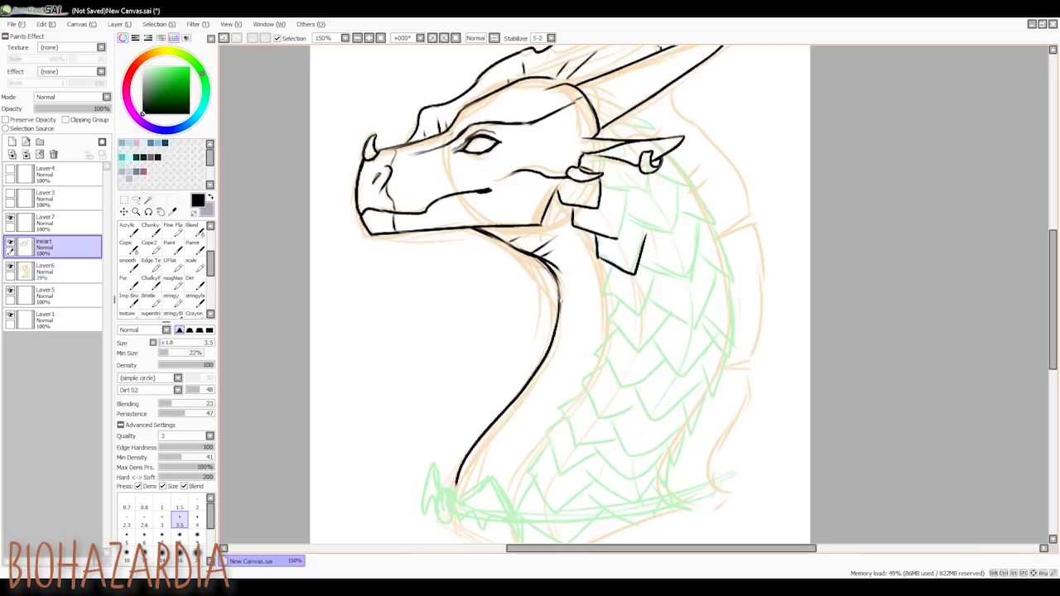
# Continue the front column of black scales down the neck to its base.
pyautogui.moveTo(611, 268); pyautogui.dragTo(653, 274)
pyautogui.moveTo(620, 303)
pyautogui.mouseDown()
pyautogui.moveTo(610, 326)
pyautogui.moveTo(672, 317)
pyautogui.moveTo(649, 363)
pyautogui.mouseUp()
pyautogui.hotkey('ctrl', 'z')
pyautogui.hotkey('ctrl', 'z')
pyautogui.moveTo(616, 333)
pyautogui.mouseDown()
pyautogui.moveTo(625, 386)
pyautogui.moveTo(584, 390)
pyautogui.moveTo(544, 472)
pyautogui.mouseUp()
pyautogui.moveTo(623, 437)
pyautogui.mouseDown()
pyautogui.moveTo(587, 446)
pyautogui.moveTo(555, 480)
pyautogui.mouseUp()
pyautogui.moveTo(590, 485); pyautogui.dragTo(512, 514)
pyautogui.hotkey('ctrl', 'z')
pyautogui.hotkey('ctrl', 'z')
# Ink the round gem and bat wings of the brooch at the front of the neck base.
pyautogui.moveTo(443, 495); pyautogui.dragTo(452, 494)
pyautogui.hotkey('ctrl', 'z')
pyautogui.moveTo(460, 497)
pyautogui.mouseDown()
pyautogui.moveTo(485, 480)
pyautogui.moveTo(513, 537)
pyautogui.moveTo(456, 509)
pyautogui.mouseUp()
pyautogui.moveTo(488, 487); pyautogui.dragTo(509, 525)
pyautogui.hotkey('ctrl', 'z')
pyautogui.moveTo(437, 466); pyautogui.dragTo(422, 507)
pyautogui.moveTo(434, 476); pyautogui.dragTo(451, 493)
# Ink the rope-patterned band across the neck base and the pointed lower edge of the bust beneath it.
pyautogui.moveTo(521, 530)
pyautogui.mouseDown()
pyautogui.moveTo(517, 472)
pyautogui.moveTo(713, 426)
pyautogui.mouseUp()
pyautogui.press('e')
pyautogui.press('b')
pyautogui.hotkey('ctrl', 'z')
pyautogui.press('e')
pyautogui.press('b')
pyautogui.moveTo(509, 462)
pyautogui.mouseDown()
pyautogui.moveTo(691, 444)
pyautogui.moveTo(707, 431)
pyautogui.mouseUp()
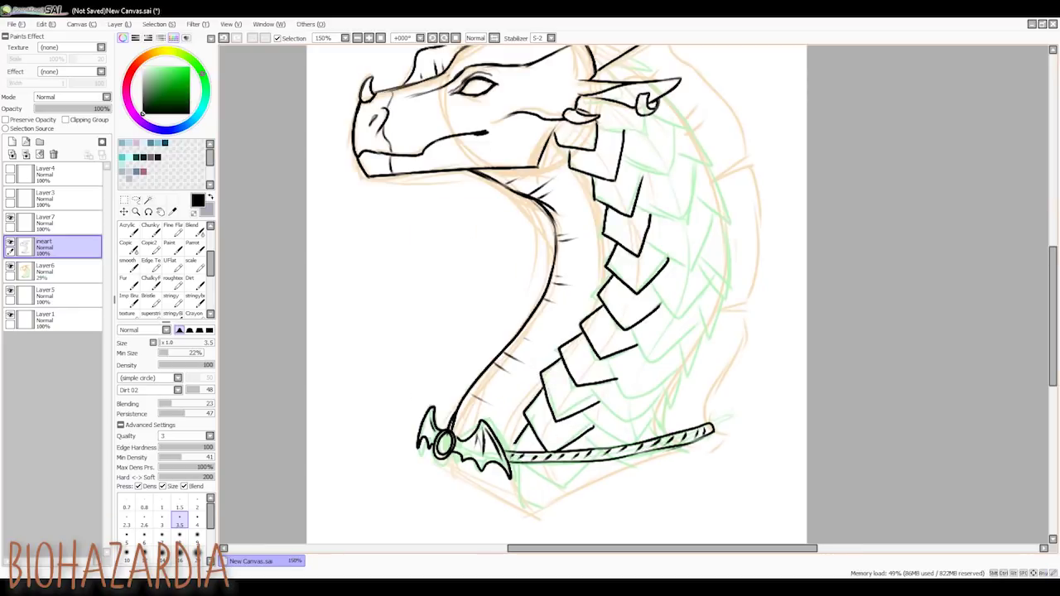
pyautogui.moveTo(452, 474)
pyautogui.mouseDown()
pyautogui.moveTo(530, 513)
pyautogui.moveTo(678, 452)
pyautogui.mouseUp()
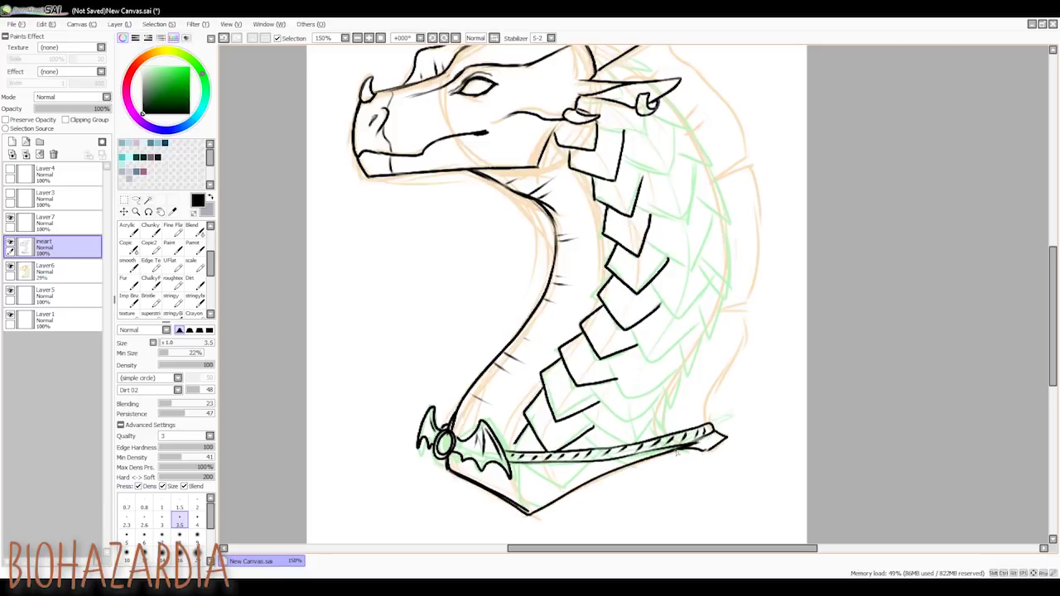
# Ink a second column of scales behind the front column, starting below the ear fin.
pyautogui.click(964, 386)
pyautogui.scroll(1, 580, 124)
pyautogui.moveTo(580, 125); pyautogui.dragTo(459, 271)
pyautogui.moveTo(458, 243); pyautogui.dragTo(505, 238)
pyautogui.hotkey('ctrl', 'z')
pyautogui.hotkey('ctrl', 'z')
pyautogui.moveTo(486, 275); pyautogui.dragTo(549, 256)
pyautogui.moveTo(518, 319)
pyautogui.mouseDown()
pyautogui.moveTo(582, 322)
pyautogui.moveTo(581, 271)
pyautogui.mouseUp()
pyautogui.hotkey('ctrl', 'z')
pyautogui.moveTo(538, 380); pyautogui.dragTo(613, 326)
pyautogui.moveTo(548, 427); pyautogui.dragTo(636, 390)
# Fill in the lower scales down to the band and add the neck lines below it.
pyautogui.moveTo(572, 530)
pyautogui.mouseDown()
pyautogui.moveTo(585, 331)
pyautogui.moveTo(578, 339)
pyautogui.moveTo(612, 304)
pyautogui.mouseUp()
pyautogui.scroll(-3, 593, 333)
pyautogui.scroll(2, 609, 325)
pyautogui.hotkey('ctrl', 'z')
pyautogui.moveTo(554, 301)
pyautogui.mouseDown()
pyautogui.moveTo(578, 334)
pyautogui.moveTo(612, 307)
pyautogui.mouseUp()
pyautogui.moveTo(534, 375); pyautogui.dragTo(593, 346)
pyautogui.moveTo(512, 413); pyautogui.dragTo(577, 377)
pyautogui.moveTo(492, 444); pyautogui.dragTo(561, 406)
pyautogui.moveTo(482, 461); pyautogui.dragTo(555, 434)
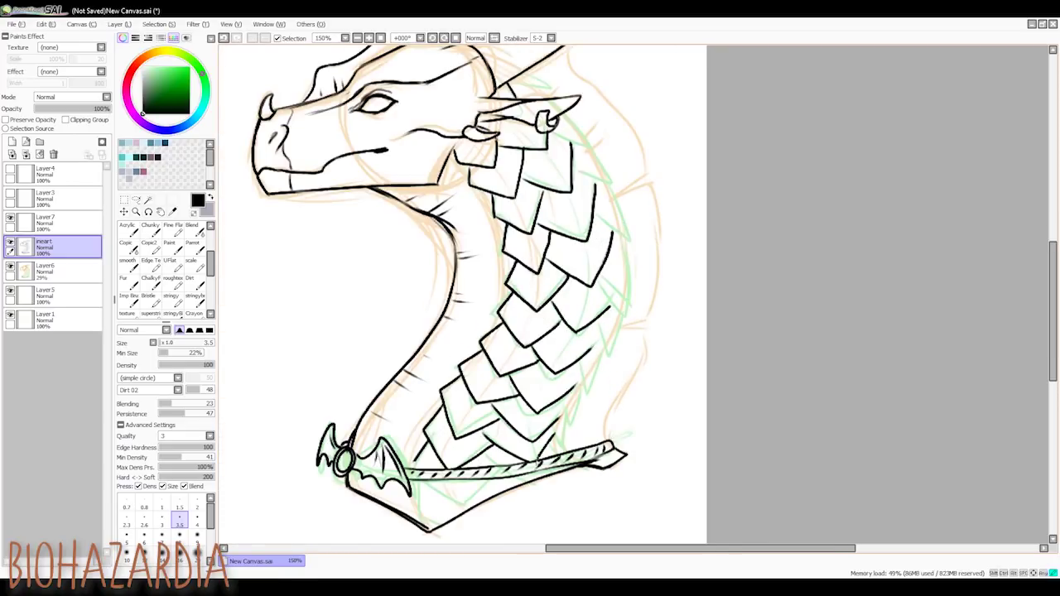
pyautogui.moveTo(429, 487); pyautogui.dragTo(489, 478)
pyautogui.moveTo(418, 484); pyautogui.dragTo(428, 525)
# Lower the sketch layer's opacity to 13% and return to the line art layer.
pyautogui.click(51, 272)
pyautogui.click(43, 110)
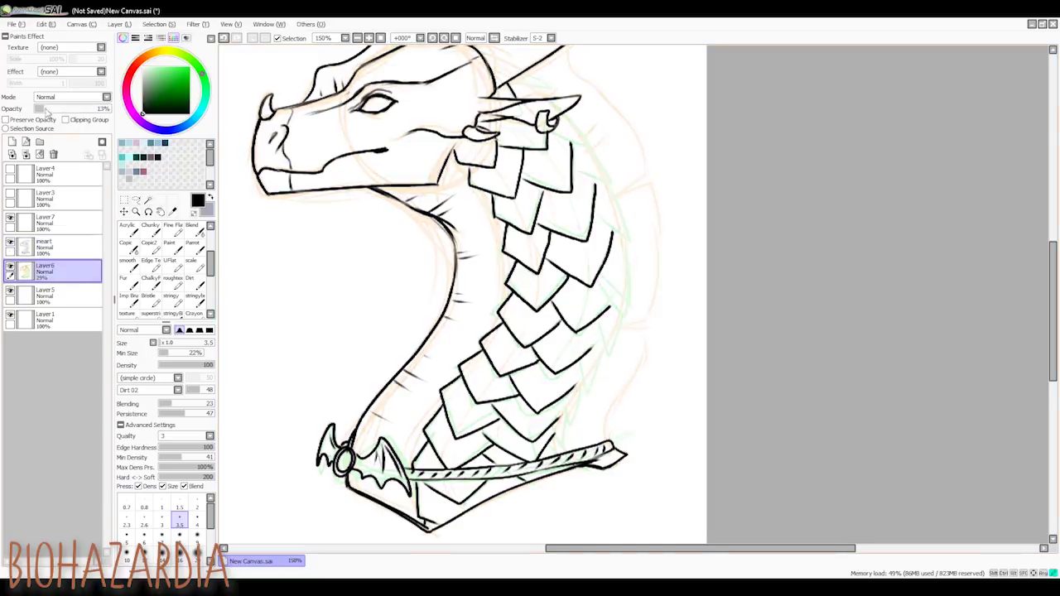
pyautogui.click(52, 247)
# Ink the rear column of pointed scales along the back edge of the neck down to the band.
pyautogui.moveTo(650, 92); pyautogui.dragTo(616, 135)
pyautogui.moveTo(494, 118); pyautogui.dragTo(524, 130)
pyautogui.moveTo(523, 130)
pyautogui.mouseDown()
pyautogui.moveTo(481, 131)
pyautogui.moveTo(546, 159)
pyautogui.mouseUp()
pyautogui.moveTo(546, 159)
pyautogui.mouseDown()
pyautogui.moveTo(525, 157)
pyautogui.moveTo(565, 194)
pyautogui.mouseUp()
pyautogui.moveTo(535, 187)
pyautogui.mouseDown()
pyautogui.moveTo(581, 236)
pyautogui.moveTo(595, 289)
pyautogui.mouseUp()
pyautogui.moveTo(588, 285); pyautogui.dragTo(593, 344)
pyautogui.moveTo(590, 308); pyautogui.dragTo(570, 360)
pyautogui.moveTo(583, 353); pyautogui.dragTo(541, 452)
pyautogui.moveTo(540, 445); pyautogui.dragTo(517, 495)
# Ink the segmented frill along the back of the neck with short crease lines.
pyautogui.moveTo(541, 80); pyautogui.dragTo(574, 108)
pyautogui.moveTo(573, 109); pyautogui.dragTo(556, 132)
pyautogui.moveTo(581, 118); pyautogui.dragTo(622, 191)
pyautogui.moveTo(549, 161); pyautogui.dragTo(570, 176)
pyautogui.scroll(1, 509, 249)
pyautogui.scroll(-2, 472, 350)
pyautogui.moveTo(459, 167)
pyautogui.mouseDown()
pyautogui.moveTo(436, 196)
pyautogui.moveTo(445, 194)
pyautogui.mouseUp()
pyautogui.moveTo(570, 266); pyautogui.dragTo(578, 314)
pyautogui.moveTo(579, 300); pyautogui.dragTo(560, 404)
# Hide the sketch layer and shift the line art toward the middle of the canvas.
pyautogui.click(10, 266)
pyautogui.click(124, 212)
pyautogui.moveTo(582, 364); pyautogui.dragTo(568, 365)
pyautogui.moveTo(384, 188); pyautogui.dragTo(491, 191)
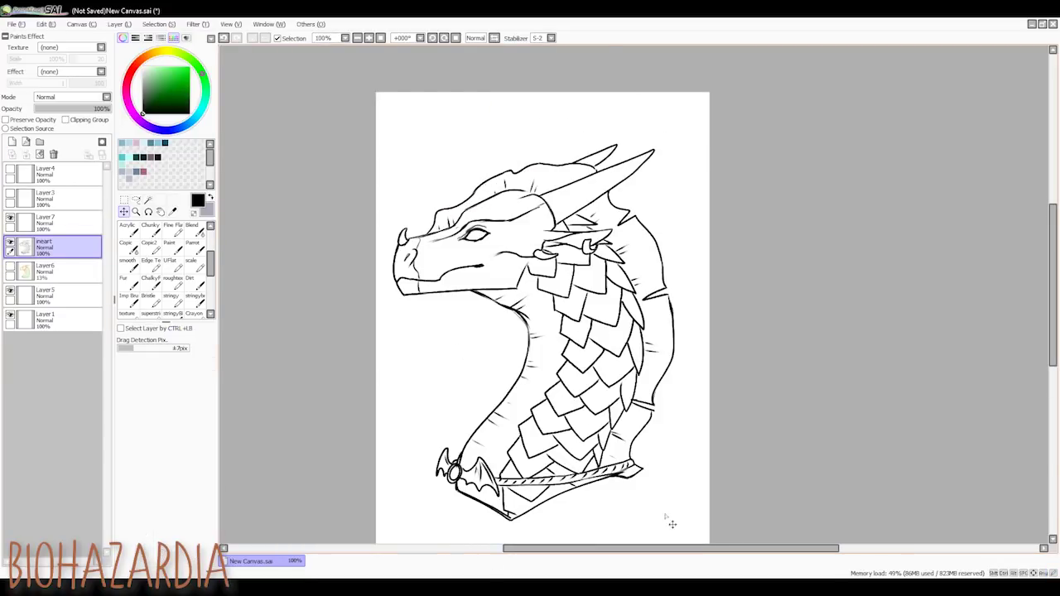
# Draw a small black biohazard symbol as a signature beside the base of the neck.
pyautogui.scroll(1, 564, 427)
pyautogui.press('b')
pyautogui.moveTo(708, 439)
pyautogui.mouseDown()
pyautogui.moveTo(696, 452)
pyautogui.moveTo(721, 468)
pyautogui.moveTo(714, 454)
pyautogui.moveTo(711, 469)
pyautogui.mouseUp()
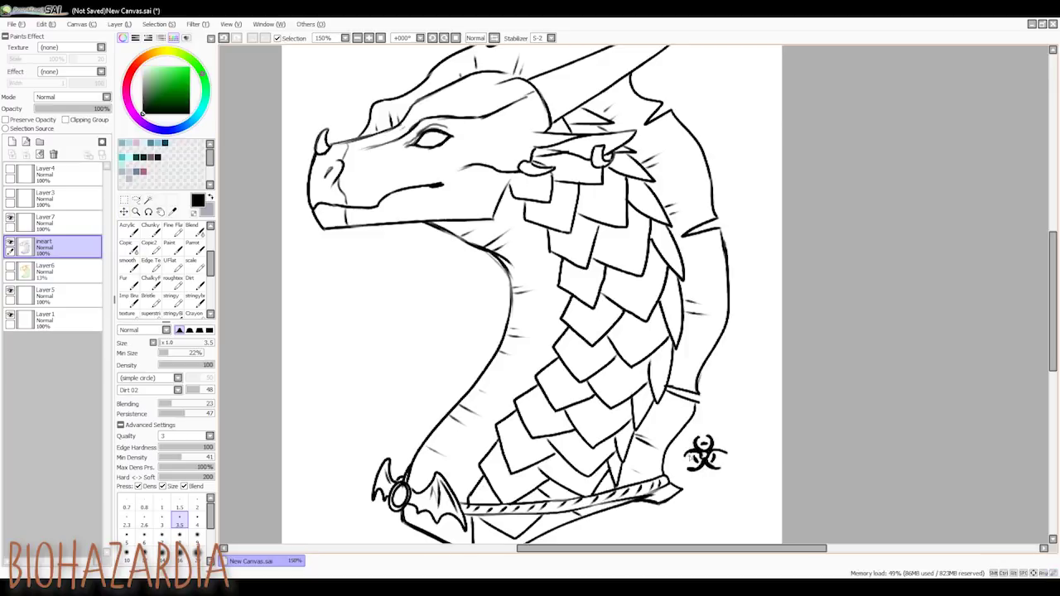
pyautogui.scroll(1, 745, 481)
pyautogui.scroll(-3, 746, 480)
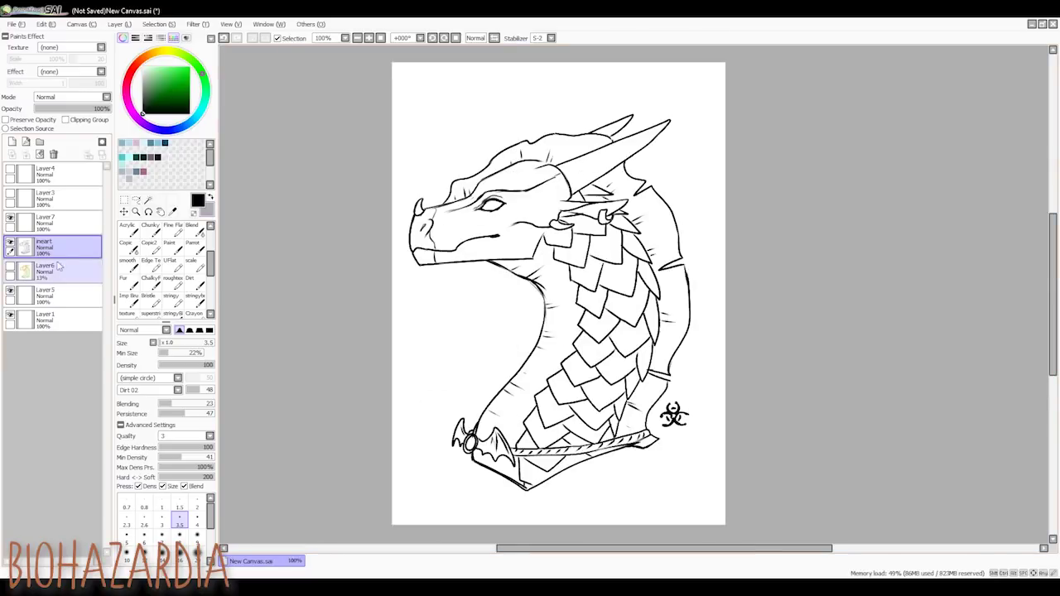
# Preserve the opacity of the line art layer and choose a dark brown painting colour.
pyautogui.click(30, 122)
pyautogui.click(149, 54)
pyautogui.click(186, 95)
pyautogui.scroll(1, 172, 236)
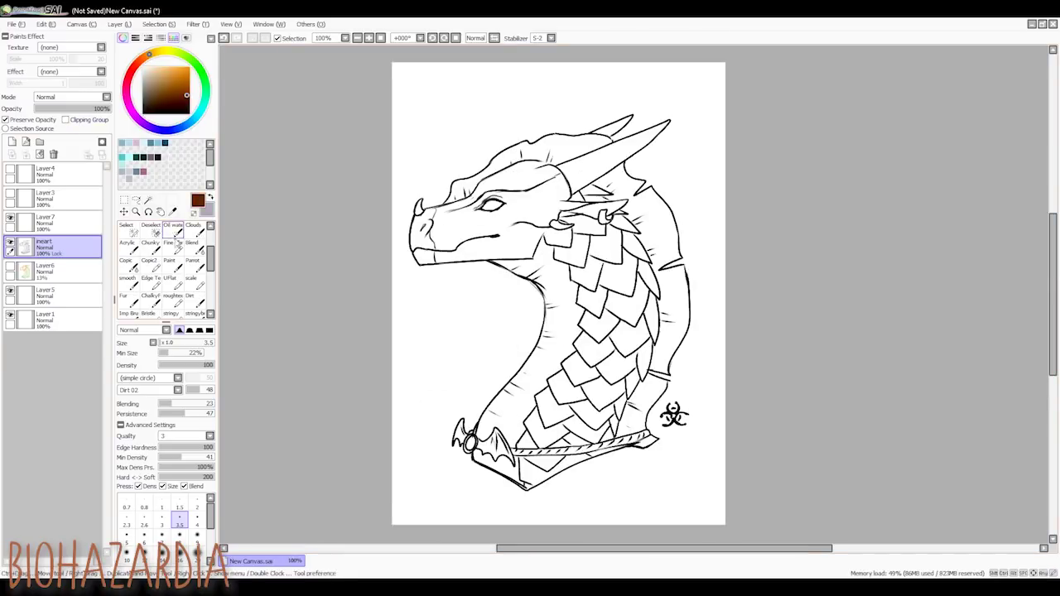
# Recolour the dragon's line art dark brown with a 350 px brush, and pick black for the winged brooch's lines.
pyautogui.press(']')
pyautogui.press(']')
pyautogui.press(']')
pyautogui.press(']')
pyautogui.press(']')
pyautogui.press(']')
pyautogui.press(']')
pyautogui.press(']')
pyautogui.press(']')
pyautogui.press(']')
pyautogui.press(']')
pyautogui.press(']')
pyautogui.press(']')
pyautogui.press(']')
pyautogui.press(']')
pyautogui.press(']')
pyautogui.press(']')
pyautogui.press(']')
pyautogui.press(']')
pyautogui.press(']')
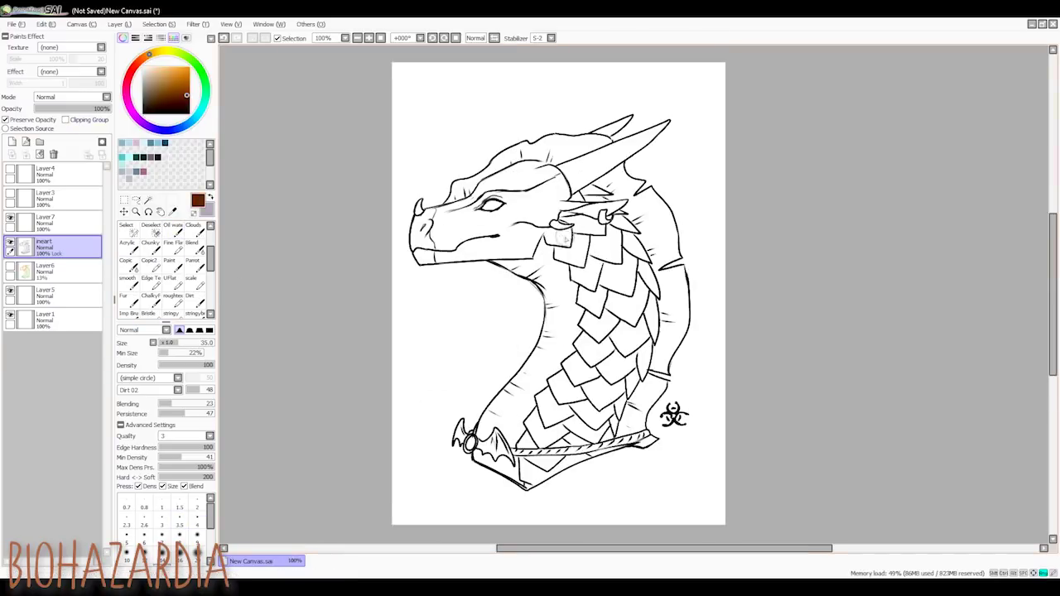
pyautogui.moveTo(487, 203)
pyautogui.mouseDown()
pyautogui.moveTo(556, 196)
pyautogui.moveTo(658, 386)
pyautogui.moveTo(636, 290)
pyautogui.mouseUp()
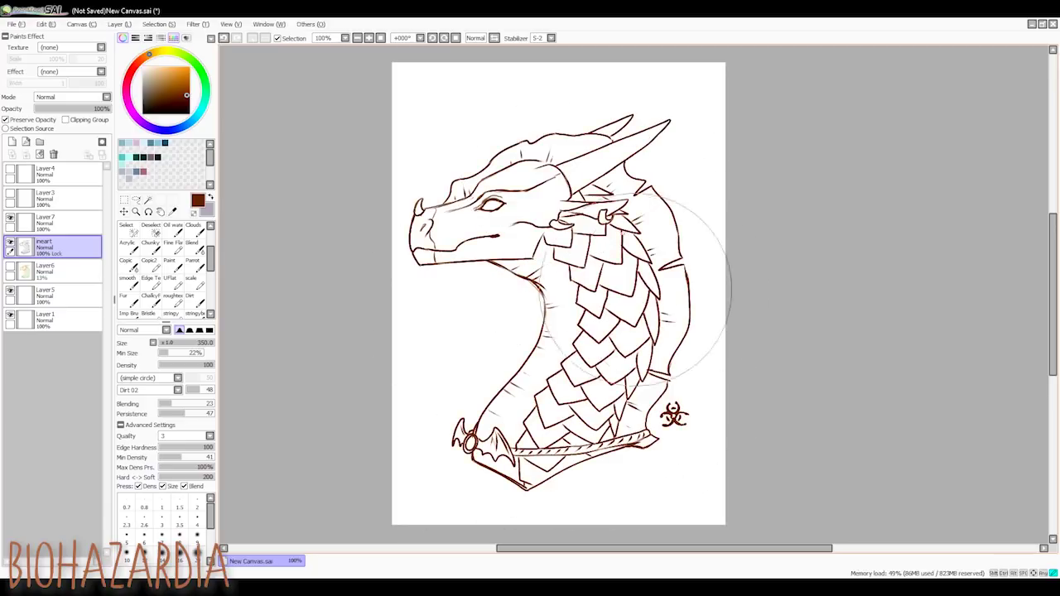
pyautogui.click(143, 113)
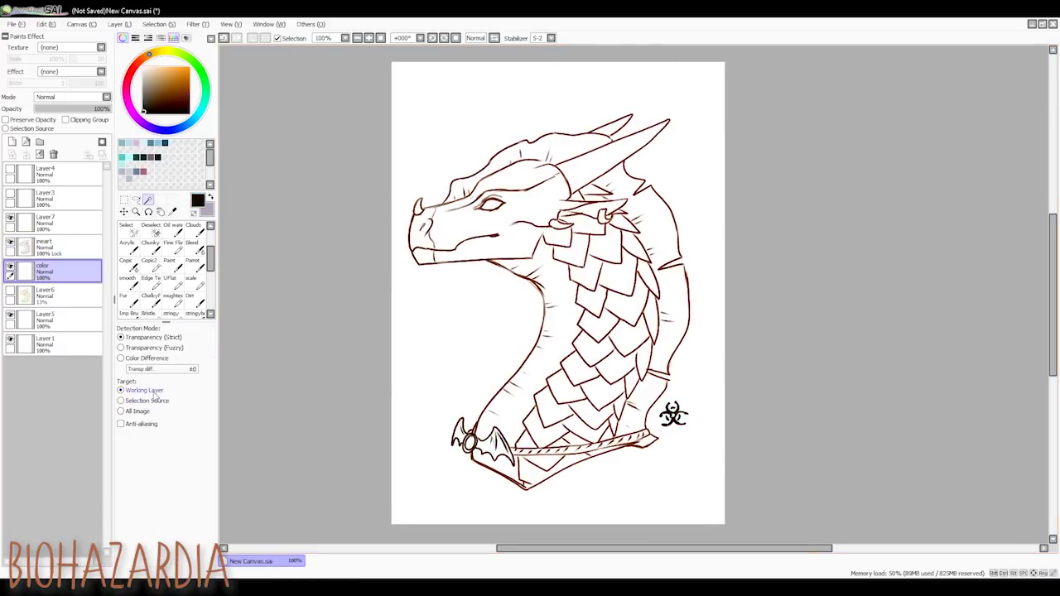
# Select the empty area around the dragon on the line art layer and invert it to get the silhouette.
pyautogui.click(50, 247)
pyautogui.click(466, 132)
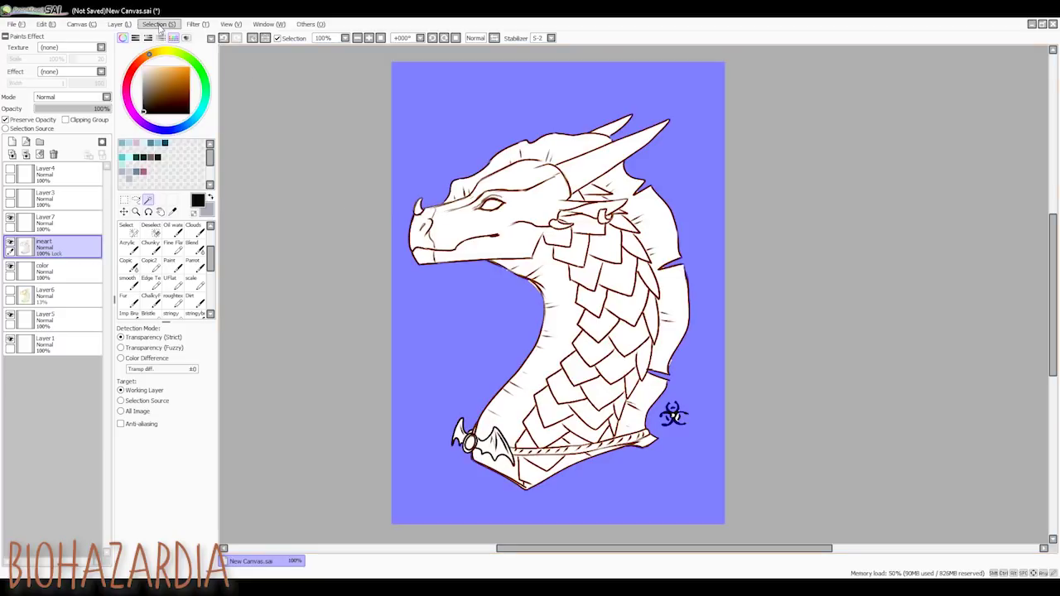
pyautogui.hotkey('ctrl', 'i')
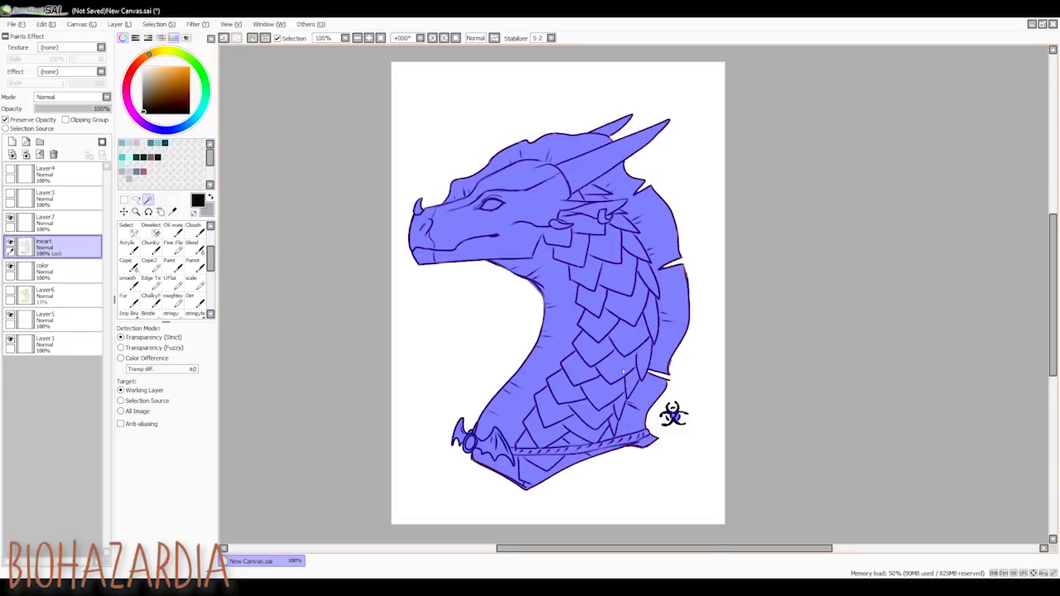
# Fill the selected silhouette with a sandy tan on the color layer and clear the selection.
pyautogui.click(50, 271)
pyautogui.click(169, 68)
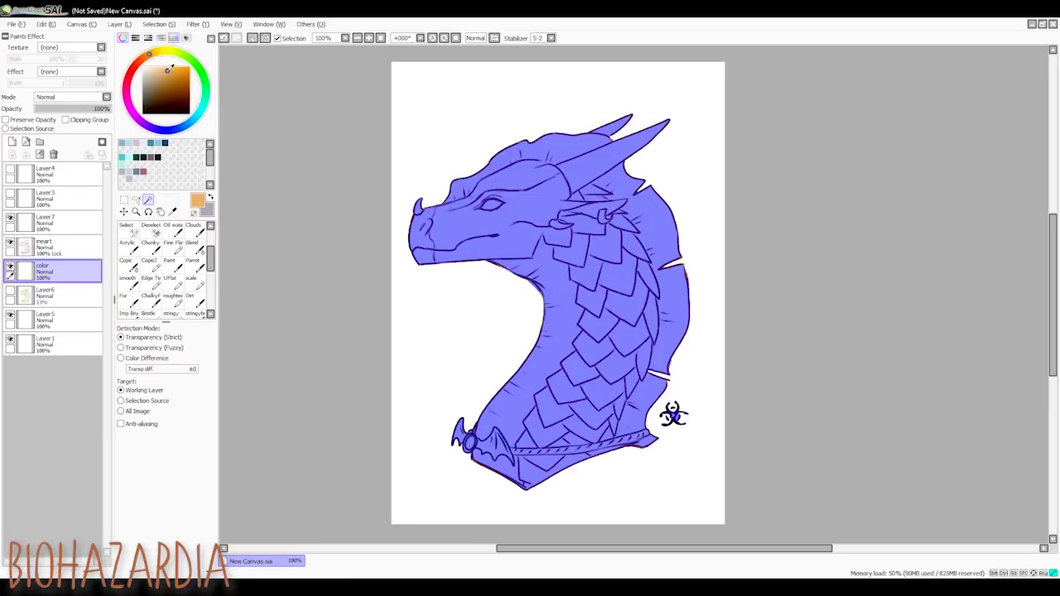
pyautogui.click(159, 66)
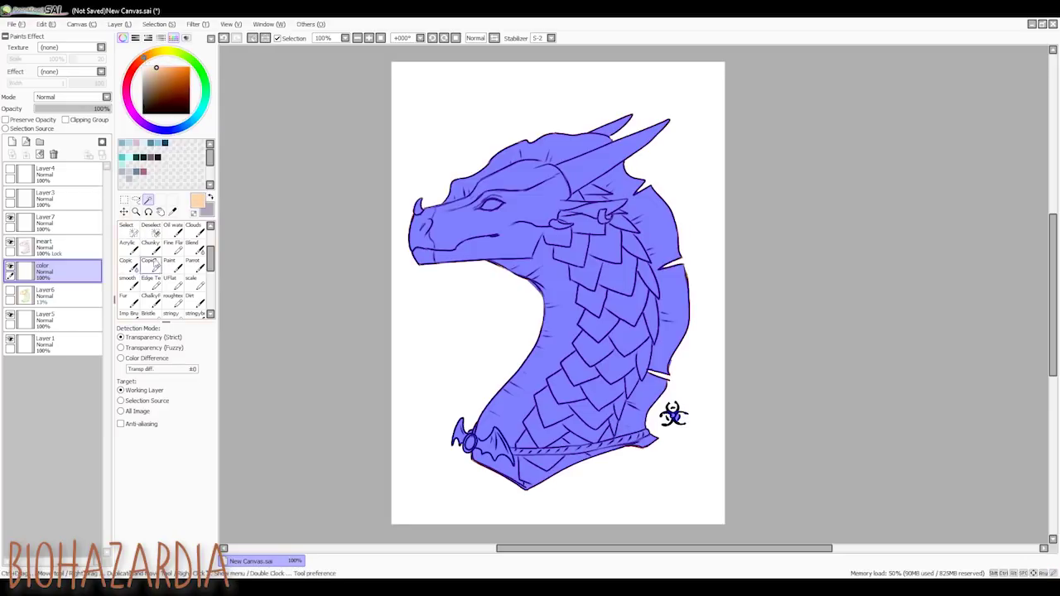
pyautogui.scroll(-1, 146, 265)
pyautogui.scroll(4, 146, 265)
pyautogui.click(150, 249)
pyautogui.click(560, 357)
pyautogui.click(149, 55)
pyautogui.click(560, 357)
pyautogui.hotkey('ctrl', 'd')
# Preserve the color layer's opacity and paint the lower throat pale cream using the Marker at size 25 with stabilizer 7.
pyautogui.click(5, 121)
pyautogui.click(194, 265)
pyautogui.moveTo(559, 356)
pyautogui.mouseDown()
pyautogui.moveTo(553, 306)
pyautogui.moveTo(547, 348)
pyautogui.moveTo(541, 308)
pyautogui.moveTo(510, 406)
pyautogui.mouseUp()
pyautogui.click(551, 38)
pyautogui.click(546, 119)
pyautogui.click(152, 67)
pyautogui.press('[')
pyautogui.press('[')
pyautogui.press('[')
pyautogui.moveTo(548, 339)
pyautogui.mouseDown()
pyautogui.moveTo(487, 423)
pyautogui.moveTo(495, 481)
pyautogui.moveTo(514, 451)
pyautogui.moveTo(507, 415)
pyautogui.moveTo(522, 406)
pyautogui.moveTo(528, 377)
pyautogui.mouseUp()
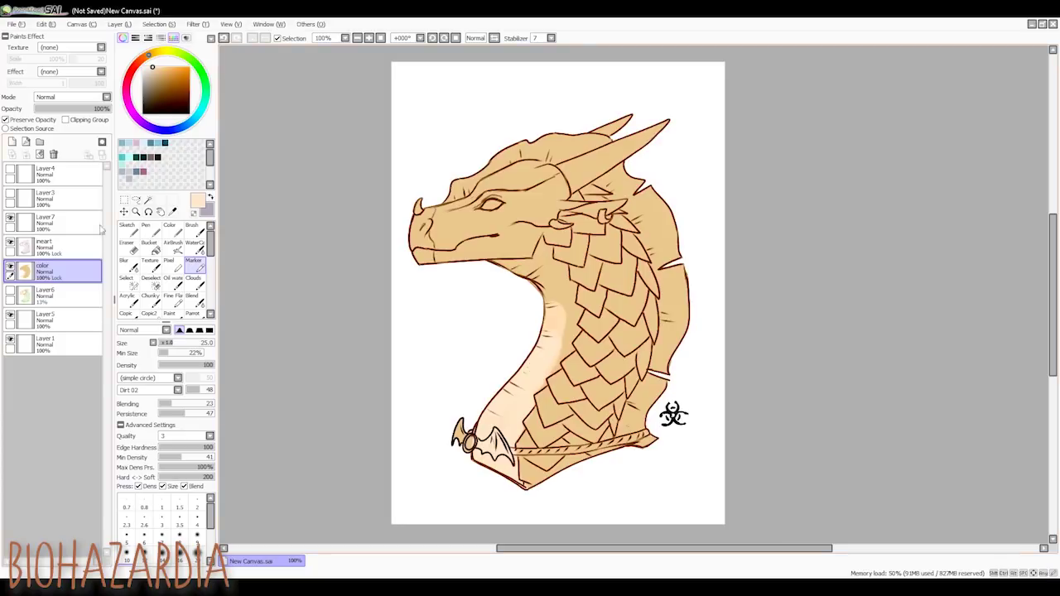
# Extend the pale cream underside up to the jaw and tidy its edge against the scales with a size 14 Marker.
pyautogui.click(40, 120)
pyautogui.moveTo(540, 289)
pyautogui.mouseDown()
pyautogui.moveTo(527, 275)
pyautogui.moveTo(543, 245)
pyautogui.moveTo(545, 267)
pyautogui.mouseUp()
pyautogui.press('[')
pyautogui.press('[')
pyautogui.press('[')
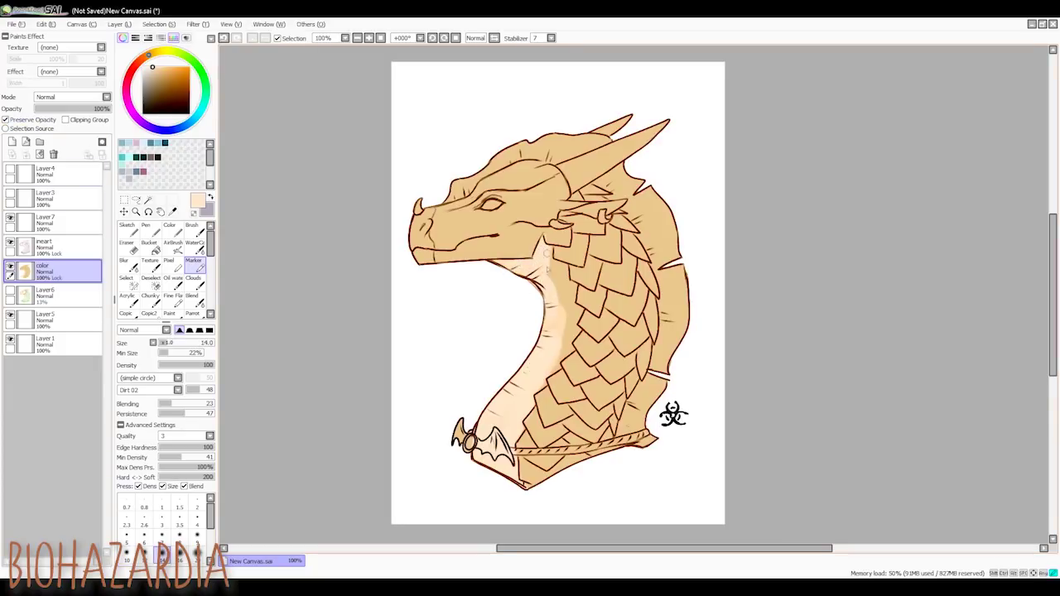
pyautogui.press('n')
pyautogui.keyDown('alt'); pyautogui.click(556, 238); pyautogui.keyUp('alt')
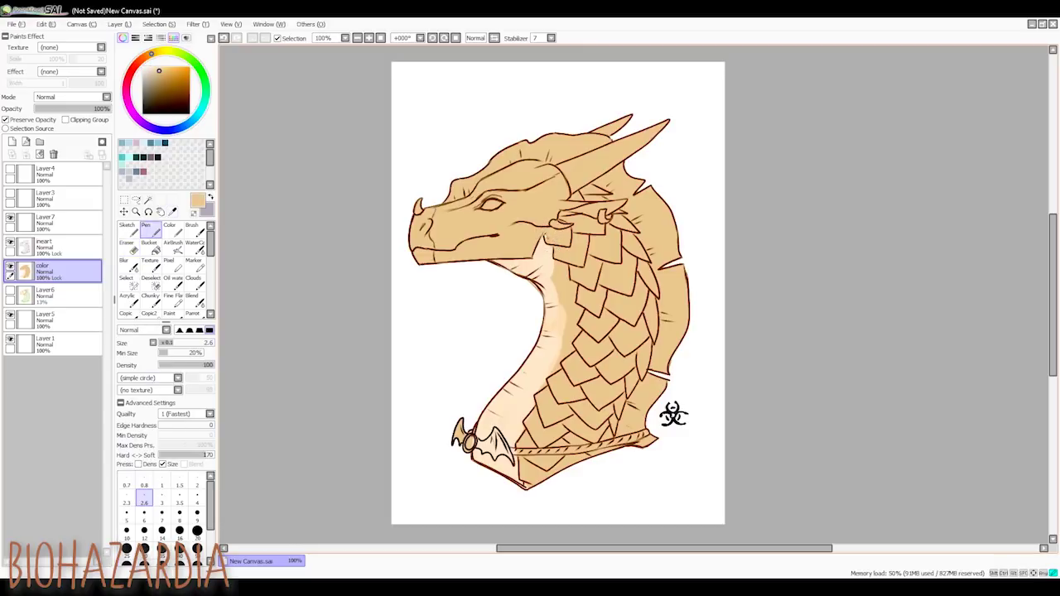
pyautogui.press('m')
pyautogui.moveTo(555, 260); pyautogui.dragTo(561, 308)
pyautogui.keyDown('alt'); pyautogui.click(552, 274); pyautogui.keyUp('alt')
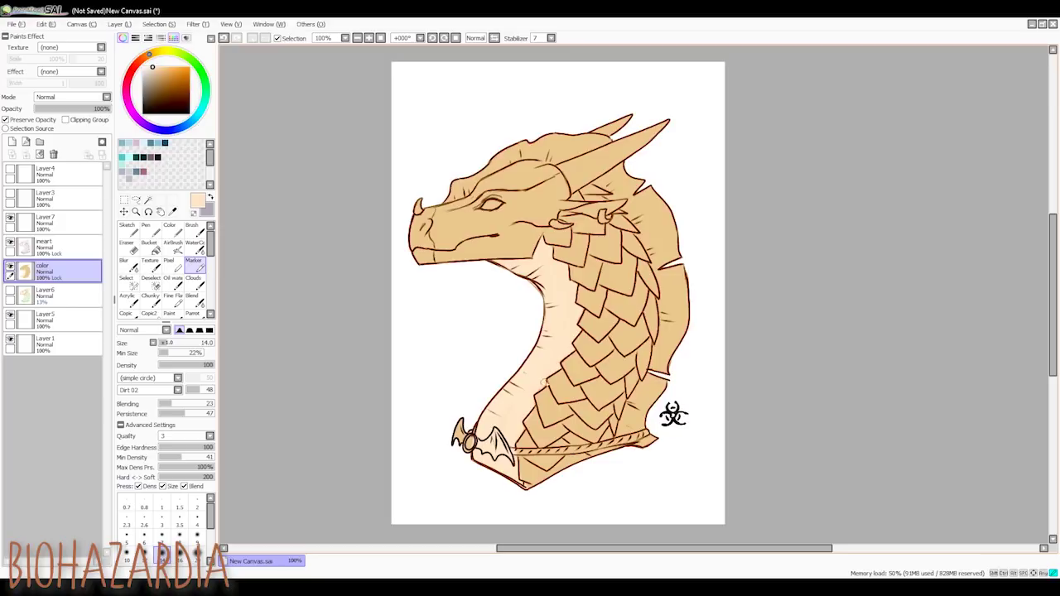
# Turn off opacity preservation on the color layer and fill the background on Layer1 with mid grey.
pyautogui.click(6, 120)
pyautogui.click(129, 248)
pyautogui.scroll(2, 696, 415)
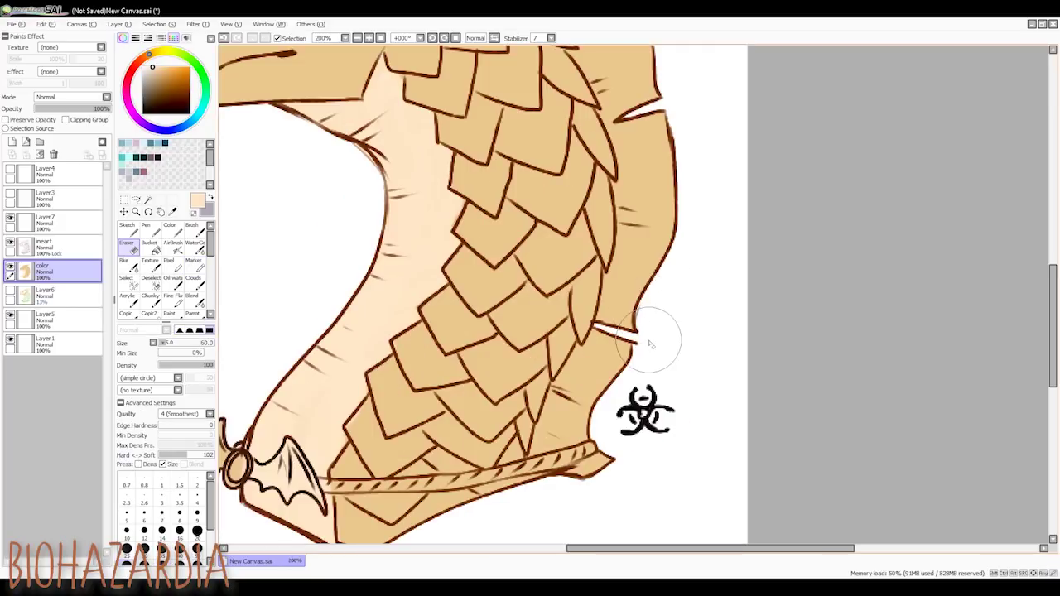
pyautogui.scroll(2, 654, 339)
pyautogui.scroll(-4, 668, 350)
pyautogui.scroll(2, 533, 346)
pyautogui.click(46, 342)
pyautogui.click(141, 87)
pyautogui.click(149, 246)
pyautogui.click(358, 249)
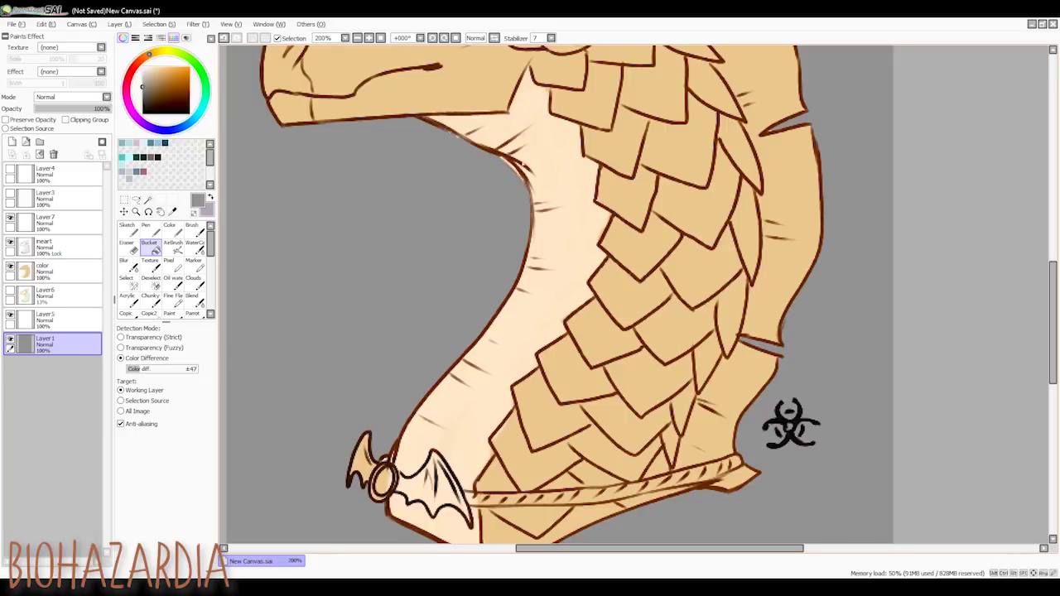
# Add a clipping layer above the color layer and block in the ear and the large horn with pale cream tones.
pyautogui.press('e')
pyautogui.click(50, 272)
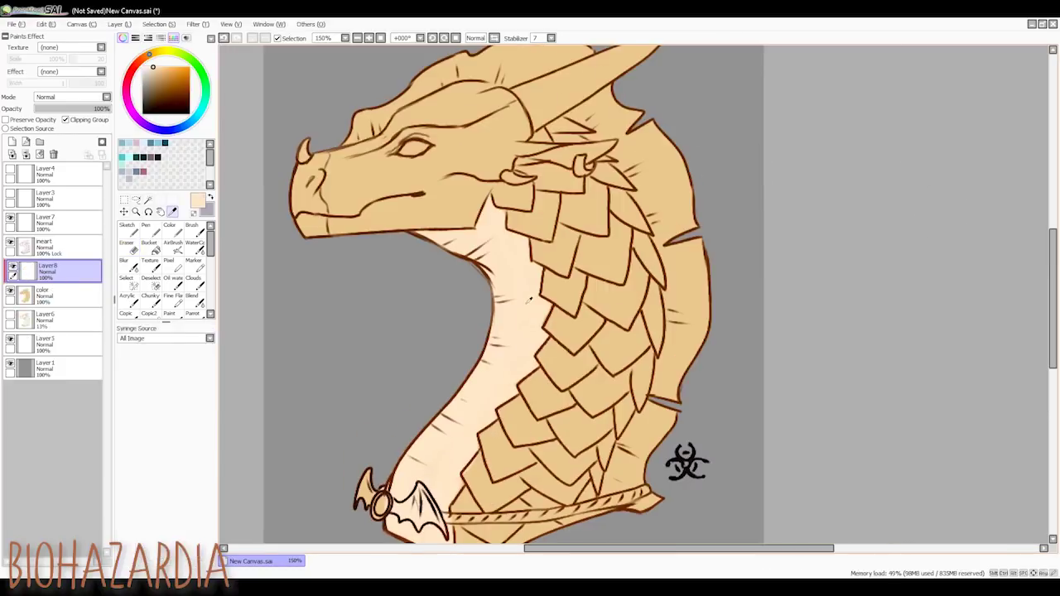
pyautogui.moveTo(552, 156); pyautogui.dragTo(589, 156)
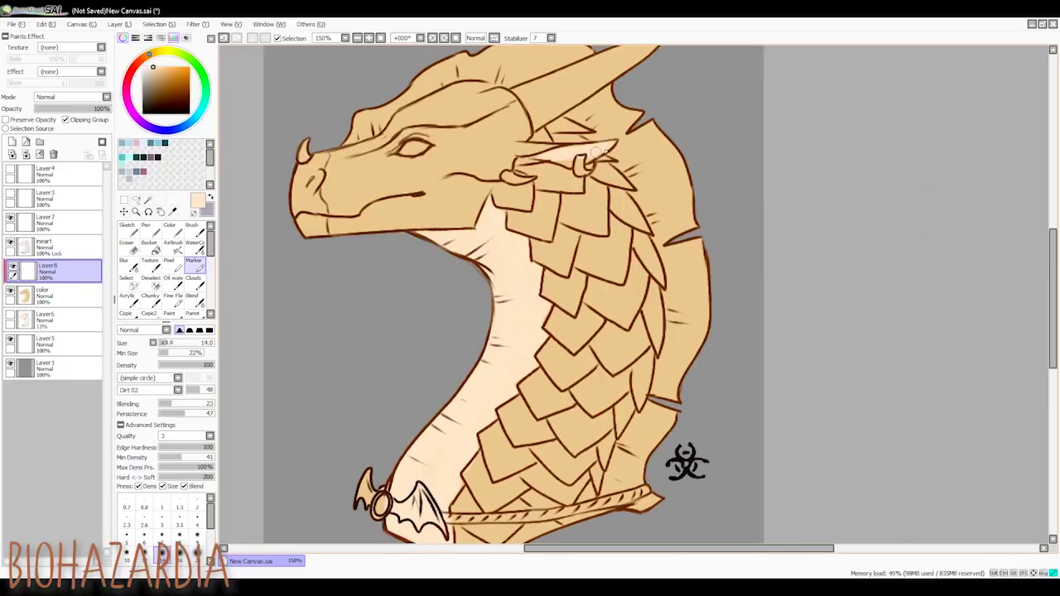
pyautogui.click(150, 66)
pyautogui.moveTo(561, 103)
pyautogui.mouseDown()
pyautogui.moveTo(626, 51)
pyautogui.moveTo(536, 121)
pyautogui.moveTo(560, 80)
pyautogui.moveTo(603, 70)
pyautogui.mouseUp()
pyautogui.scroll(4, 980, 264)
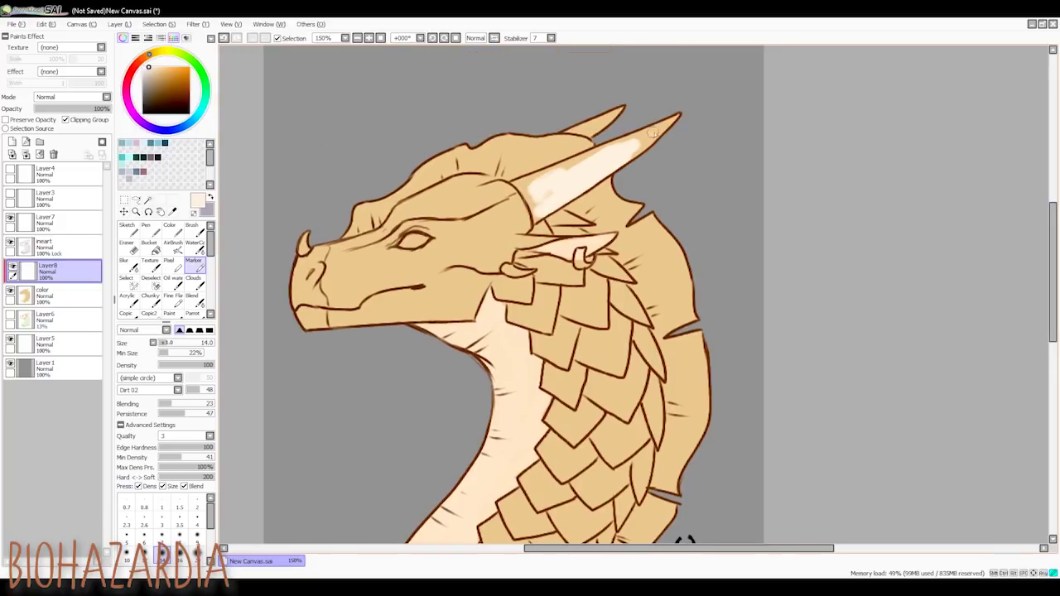
# Finish the ivory colour on both head horns and the cheek spike with the Marker at size 9 and minimum size 20%.
pyautogui.moveTo(169, 356); pyautogui.dragTo(167, 356)
pyautogui.moveTo(210, 478); pyautogui.dragTo(204, 478)
pyautogui.click(197, 534)
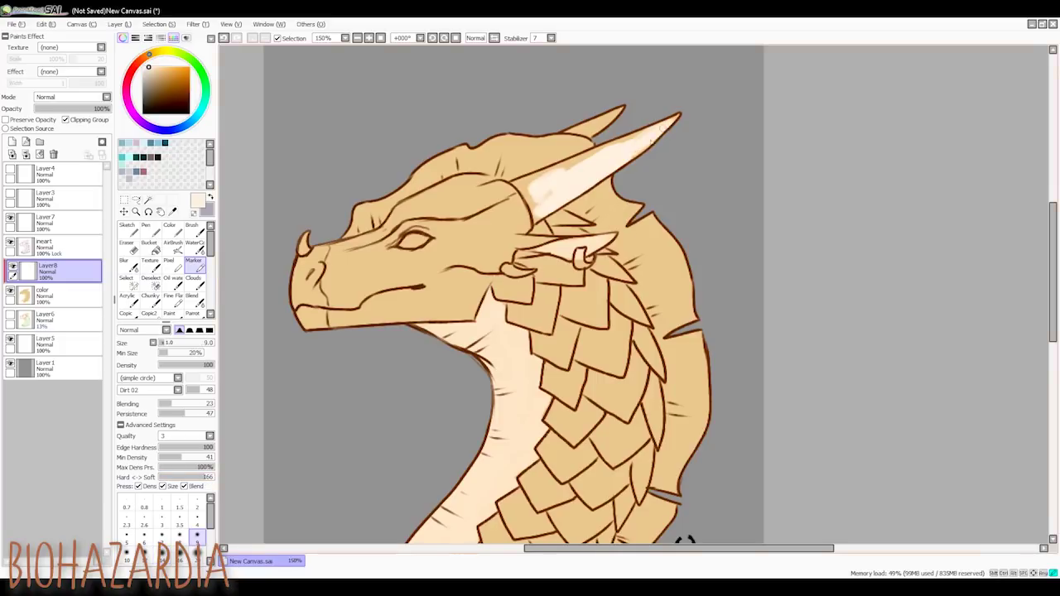
pyautogui.moveTo(600, 155); pyautogui.dragTo(578, 161)
pyautogui.moveTo(600, 123); pyautogui.dragTo(573, 130)
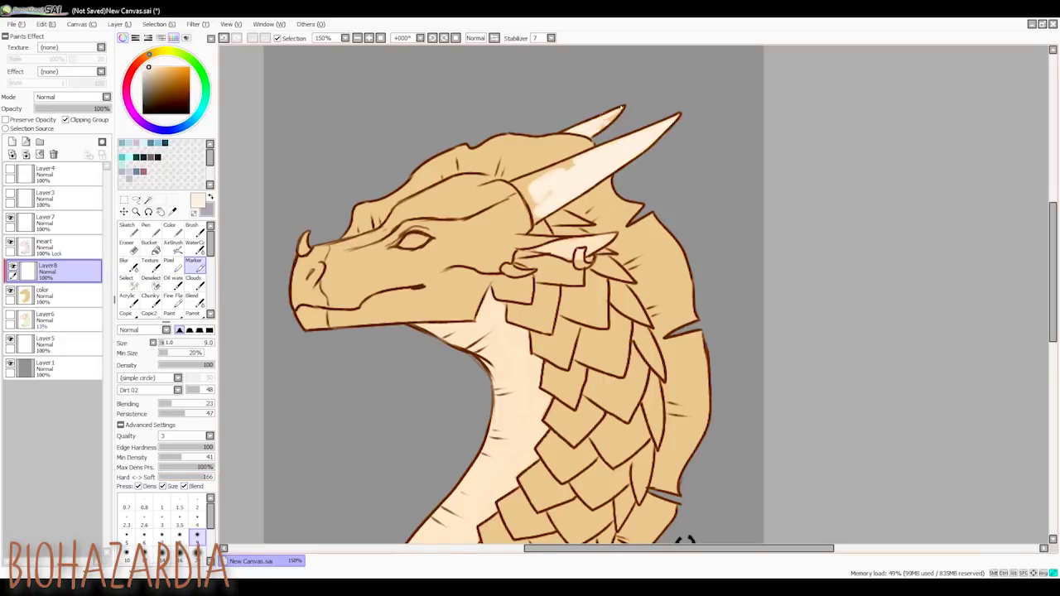
pyautogui.moveTo(568, 171); pyautogui.dragTo(589, 156)
pyautogui.moveTo(529, 194); pyautogui.dragTo(537, 214)
pyautogui.moveTo(506, 275); pyautogui.dragTo(517, 271)
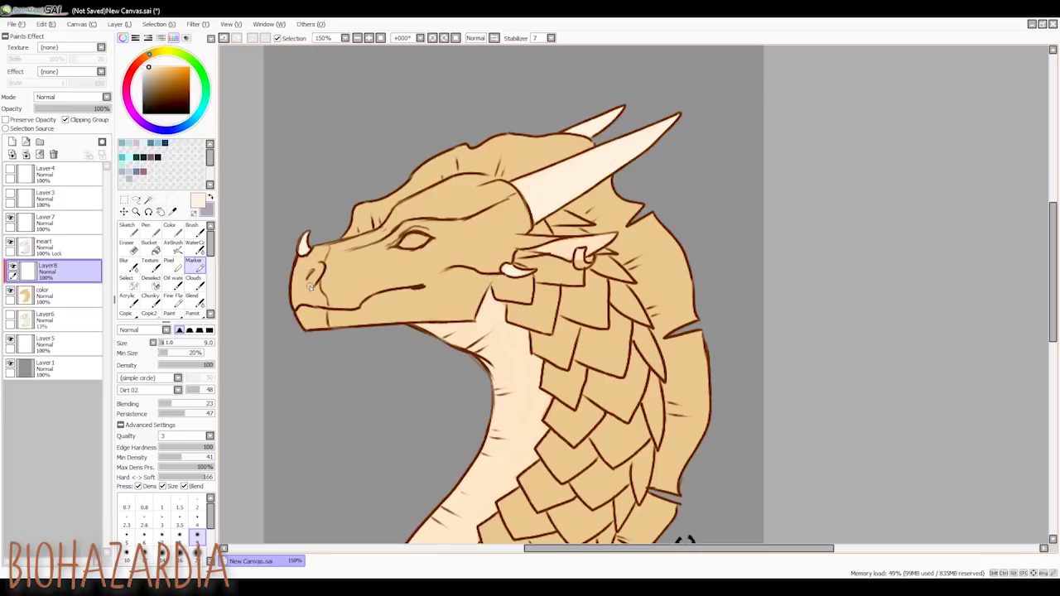
# Choose a muted brown and add a clipping layer directly above the color layer, with the Marker at size 20.
pyautogui.moveTo(154, 69); pyautogui.dragTo(158, 79)
pyautogui.click(151, 54)
pyautogui.click(58, 296)
pyautogui.click(11, 142)
pyautogui.click(66, 120)
pyautogui.click(197, 554)
# Shade the snout tip, the brow bumps and the forehead plate in a darker tan.
pyautogui.moveTo(384, 204)
pyautogui.mouseDown()
pyautogui.moveTo(358, 230)
pyautogui.moveTo(414, 184)
pyautogui.moveTo(362, 214)
pyautogui.moveTo(358, 229)
pyautogui.mouseUp()
pyautogui.hotkey('ctrl', 'z')
pyautogui.moveTo(305, 268)
pyautogui.mouseDown()
pyautogui.moveTo(303, 290)
pyautogui.moveTo(307, 271)
pyautogui.mouseUp()
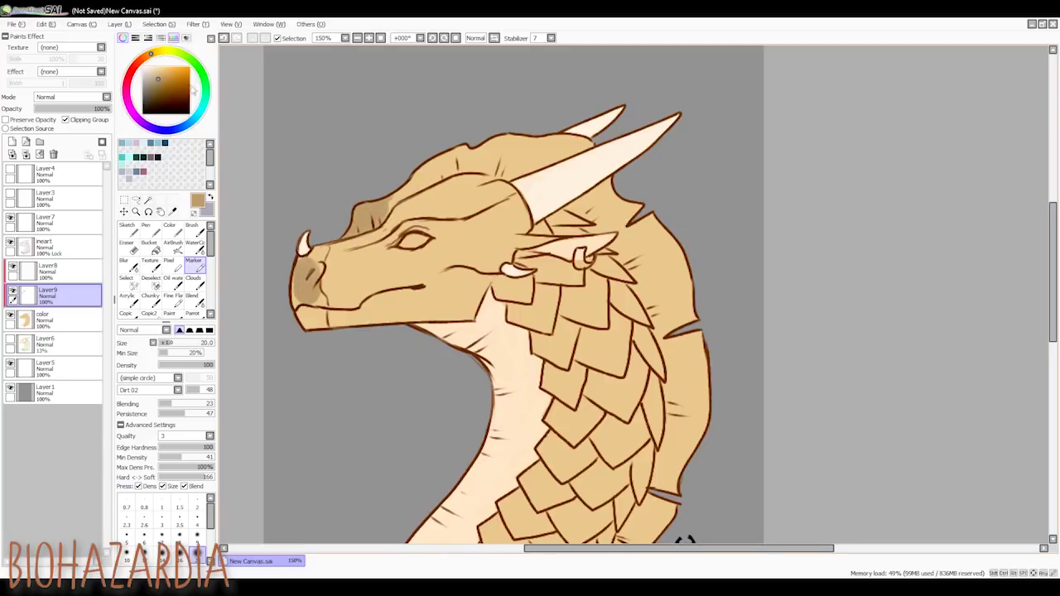
pyautogui.hotkey('ctrl', 'z')
pyautogui.moveTo(303, 269)
pyautogui.mouseDown()
pyautogui.moveTo(317, 323)
pyautogui.moveTo(327, 246)
pyautogui.moveTo(294, 277)
pyautogui.mouseUp()
pyautogui.moveTo(402, 214)
pyautogui.mouseDown()
pyautogui.moveTo(362, 241)
pyautogui.moveTo(418, 206)
pyautogui.moveTo(500, 192)
pyautogui.moveTo(486, 184)
pyautogui.moveTo(519, 188)
pyautogui.mouseUp()
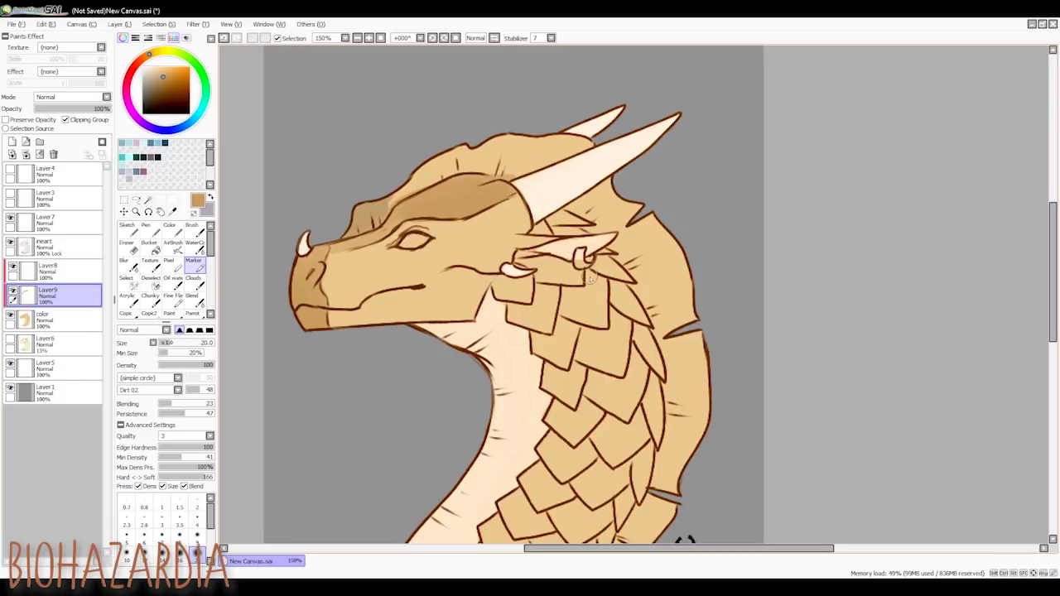
# Shade the neck scales in darker tan along the back edge and across their middle with a size 35 Marker.
pyautogui.scroll(1, 551, 195)
pyautogui.scroll(-2, 551, 215)
pyautogui.scroll(1, 613, 315)
pyautogui.scroll(-1, 613, 315)
pyautogui.press(']')
pyautogui.press(']')
pyautogui.press(']')
pyautogui.moveTo(603, 241)
pyautogui.mouseDown()
pyautogui.moveTo(609, 277)
pyautogui.moveTo(597, 267)
pyautogui.moveTo(569, 487)
pyautogui.mouseUp()
pyautogui.moveTo(572, 446); pyautogui.dragTo(565, 477)
pyautogui.moveTo(609, 378); pyautogui.dragTo(617, 318)
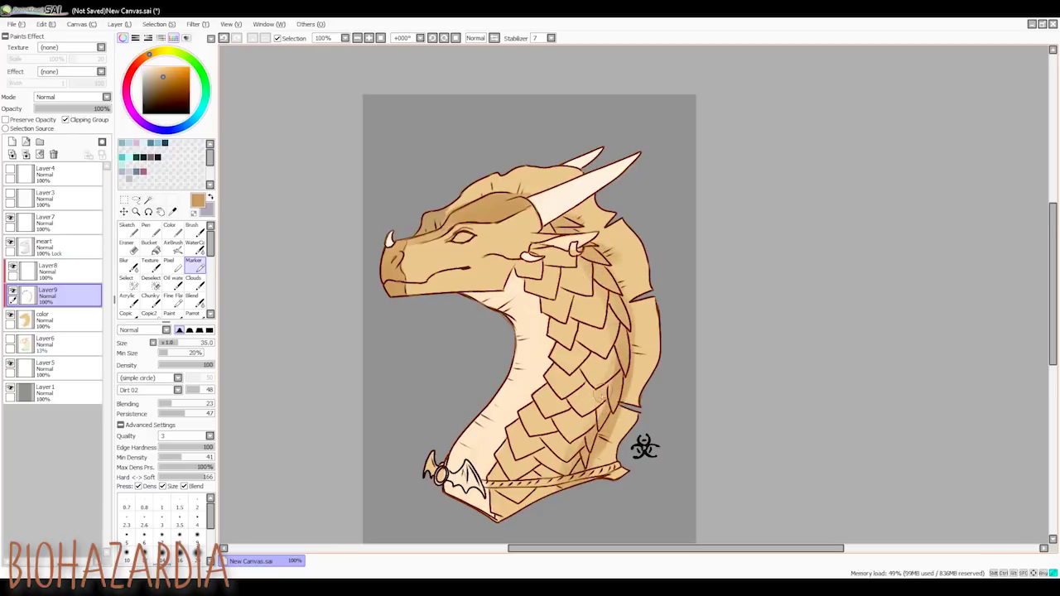
pyautogui.moveTo(615, 331)
pyautogui.mouseDown()
pyautogui.moveTo(599, 377)
pyautogui.moveTo(602, 329)
pyautogui.moveTo(586, 406)
pyautogui.moveTo(550, 478)
pyautogui.moveTo(584, 414)
pyautogui.mouseUp()
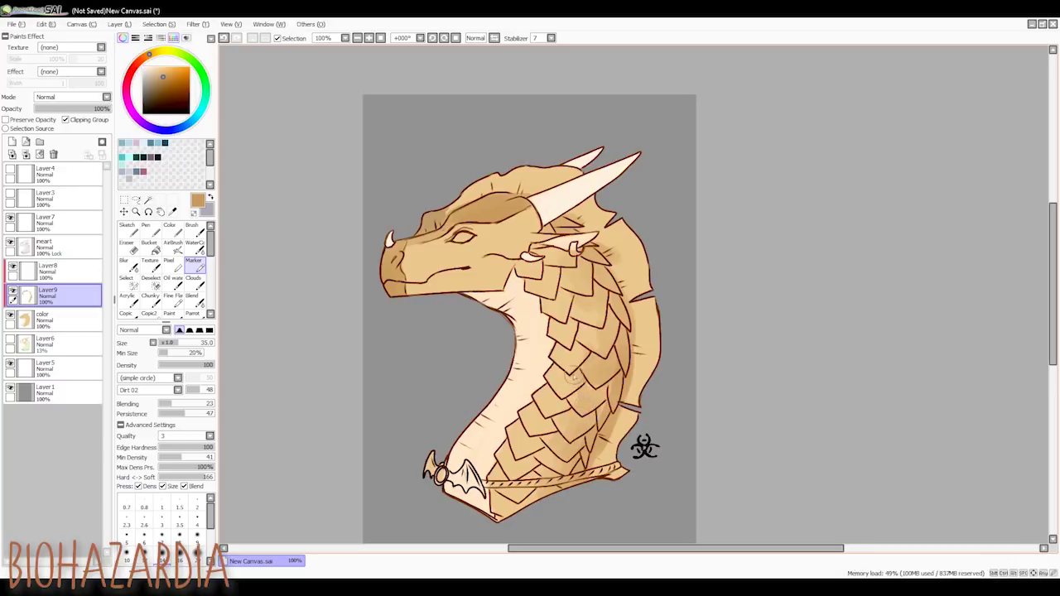
pyautogui.moveTo(574, 412)
pyautogui.mouseDown()
pyautogui.moveTo(553, 448)
pyautogui.moveTo(556, 489)
pyautogui.moveTo(600, 360)
pyautogui.mouseUp()
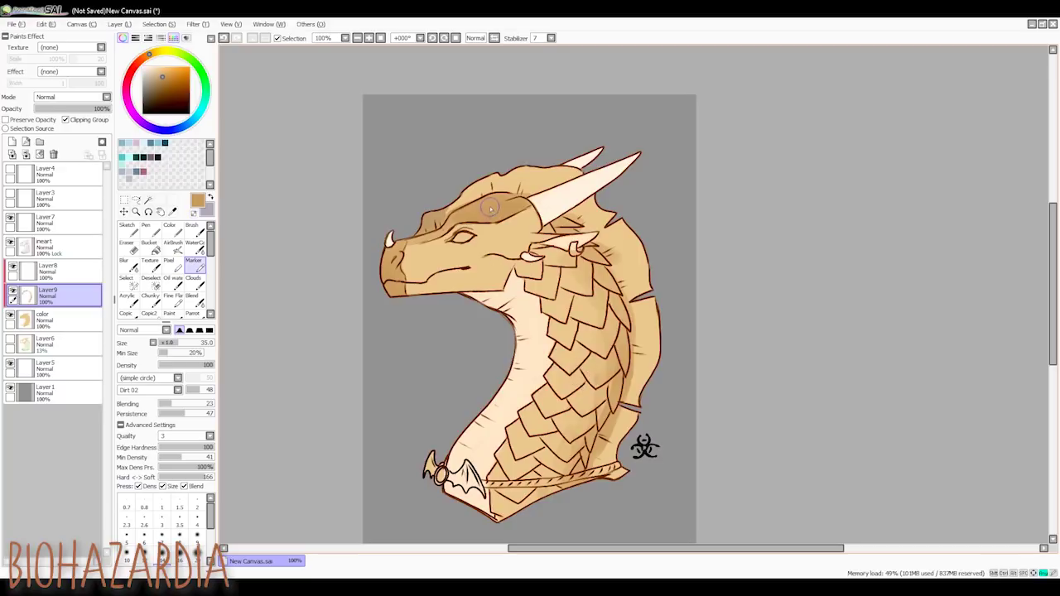
# Pick a rich orange-brown and add another clipping layer above the horn colour layer.
pyautogui.click(175, 78)
pyautogui.moveTo(433, 212)
pyautogui.mouseDown()
pyautogui.moveTo(430, 224)
pyautogui.moveTo(470, 191)
pyautogui.mouseUp()
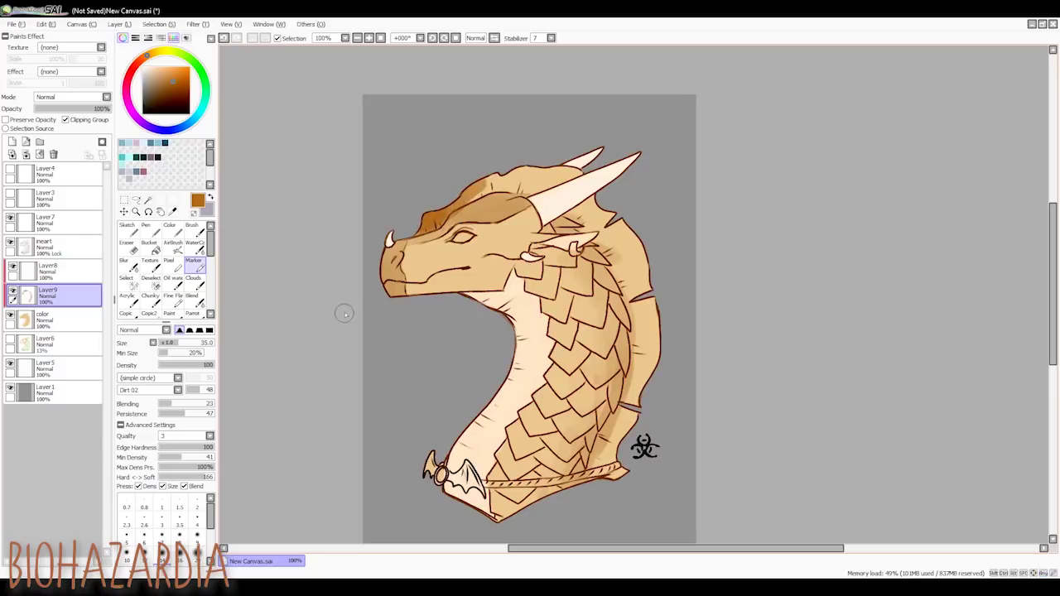
pyautogui.hotkey('ctrl', 'z')
pyautogui.click(50, 271)
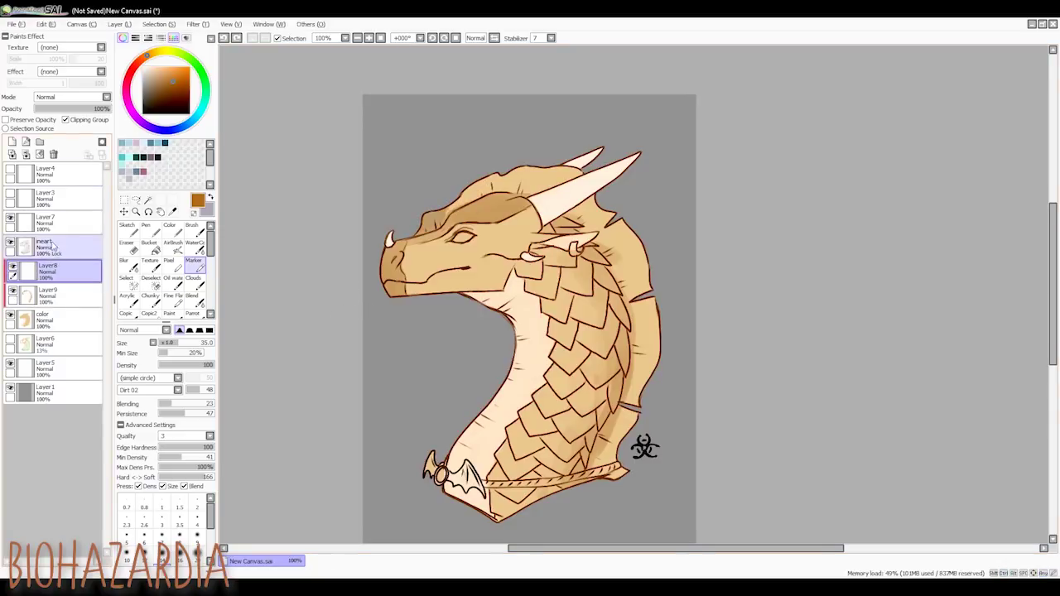
pyautogui.click(12, 142)
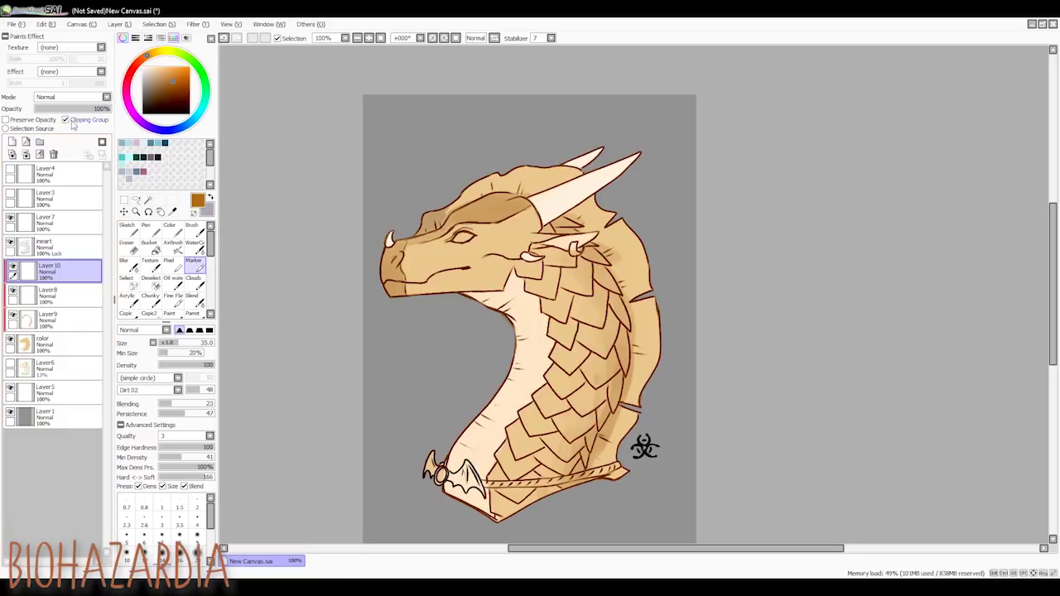
# Paint the crest along the top of the head orange-brown with the Marker at size 30.
pyautogui.moveTo(436, 225)
pyautogui.mouseDown()
pyautogui.moveTo(425, 220)
pyautogui.moveTo(436, 221)
pyautogui.moveTo(424, 230)
pyautogui.moveTo(503, 176)
pyautogui.moveTo(457, 207)
pyautogui.moveTo(537, 170)
pyautogui.moveTo(538, 181)
pyautogui.mouseUp()
pyautogui.press('[')
pyautogui.press('[')
pyautogui.press('[')
pyautogui.press('[')
pyautogui.press(']')
pyautogui.press(']')
pyautogui.press(']')
pyautogui.moveTo(465, 183)
pyautogui.mouseDown()
pyautogui.moveTo(484, 170)
pyautogui.moveTo(538, 181)
pyautogui.moveTo(507, 192)
pyautogui.moveTo(566, 170)
pyautogui.moveTo(553, 179)
pyautogui.mouseUp()
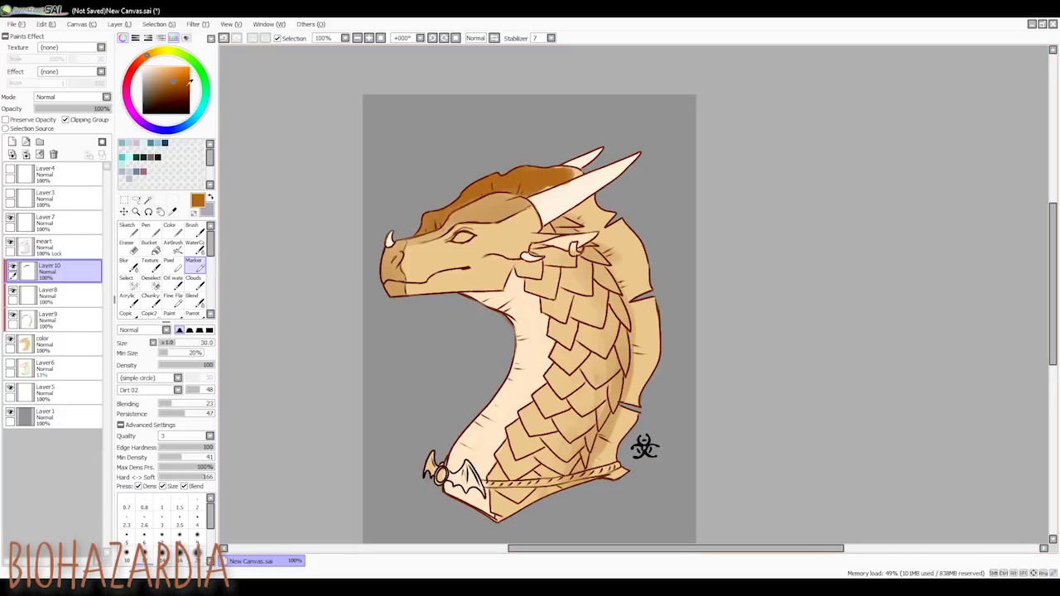
pyautogui.click(168, 68)
pyautogui.moveTo(151, 55); pyautogui.dragTo(159, 52)
pyautogui.click(154, 53)
pyautogui.click(155, 66)
pyautogui.moveTo(495, 187)
pyautogui.mouseDown()
pyautogui.moveTo(419, 222)
pyautogui.moveTo(547, 178)
pyautogui.mouseUp()
pyautogui.hotkey('ctrl', 'z')
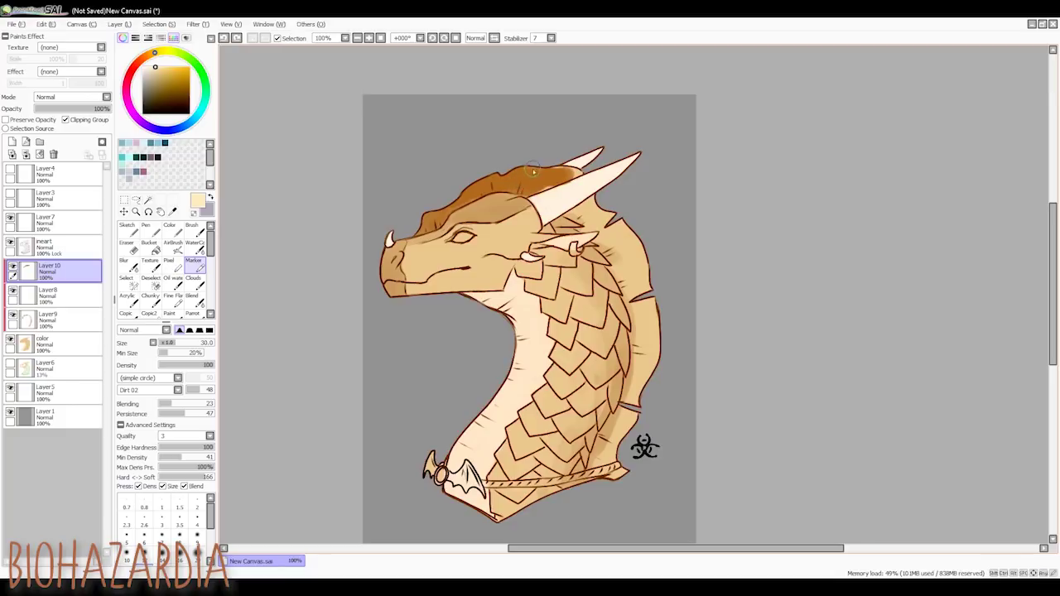
pyautogui.keyDown('alt'); pyautogui.click(531, 177); pyautogui.keyUp('alt')
# Continue the orange-brown behind the horns and down the upper segment of the neck frill.
pyautogui.press('[')
pyautogui.press('[')
pyautogui.press('[')
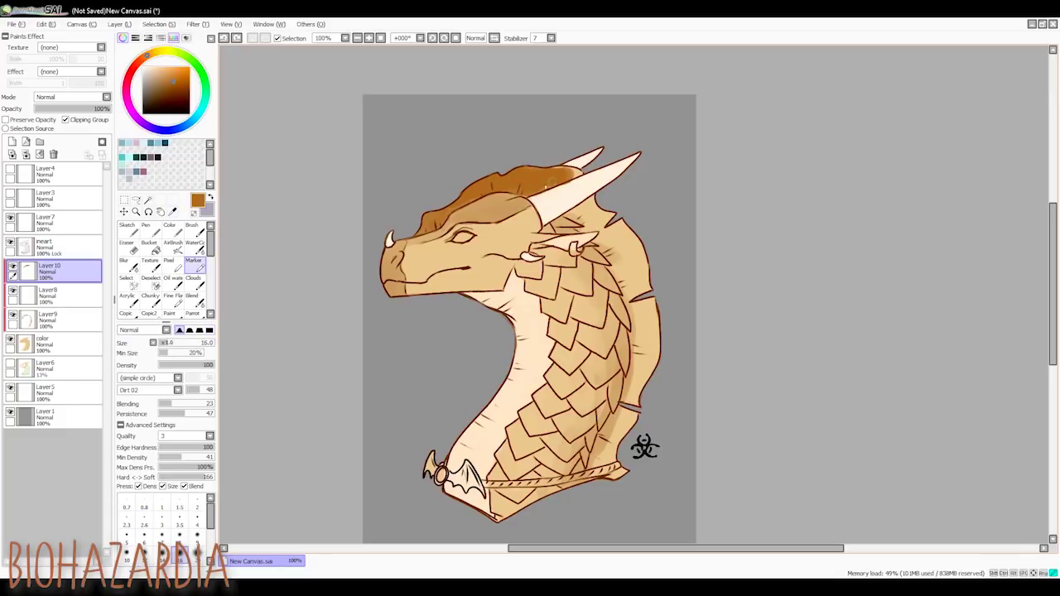
pyautogui.moveTo(557, 183)
pyautogui.mouseDown()
pyautogui.moveTo(579, 172)
pyautogui.moveTo(593, 212)
pyautogui.moveTo(610, 221)
pyautogui.mouseUp()
pyautogui.press(']')
pyautogui.press(']')
pyautogui.moveTo(619, 225)
pyautogui.mouseDown()
pyautogui.moveTo(651, 278)
pyautogui.moveTo(653, 319)
pyautogui.mouseUp()
pyautogui.moveTo(640, 290); pyautogui.dragTo(622, 250)
# Paint the lower neck frill segments orange-brown and refine their edges with a size 12 Marker.
pyautogui.press(']')
pyautogui.press(']')
pyautogui.moveTo(651, 321)
pyautogui.mouseDown()
pyautogui.moveTo(639, 405)
pyautogui.moveTo(618, 468)
pyautogui.moveTo(603, 476)
pyautogui.moveTo(588, 452)
pyautogui.moveTo(628, 393)
pyautogui.moveTo(610, 429)
pyautogui.mouseUp()
pyautogui.press('[')
pyautogui.press('[')
pyautogui.press('[')
pyautogui.press('[')
pyautogui.press('[')
pyautogui.press('[')
pyautogui.moveTo(631, 374); pyautogui.dragTo(651, 324)
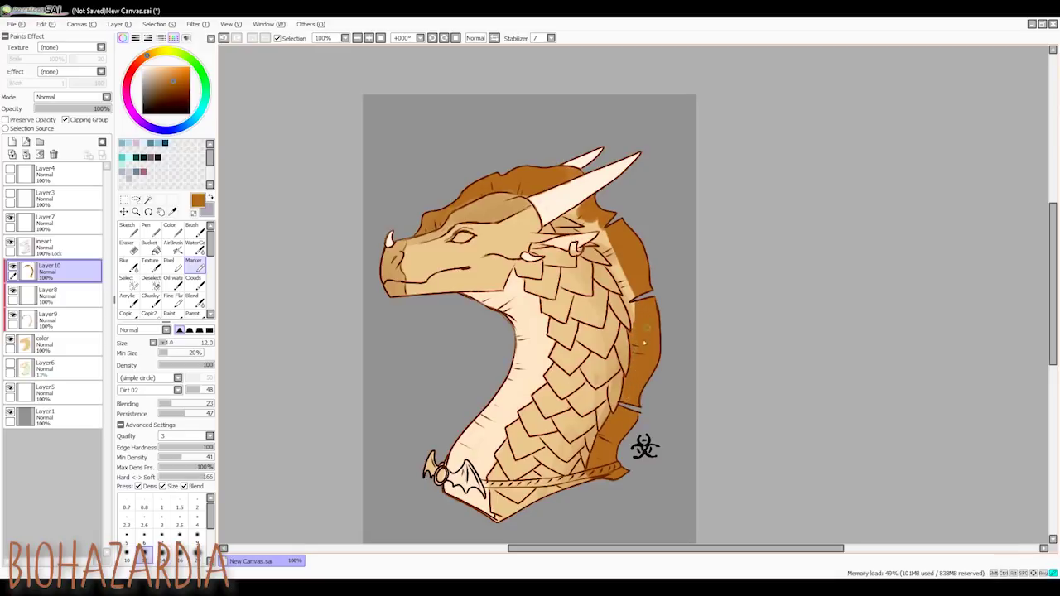
# Fill the remaining gaps behind the ear and along the upper frill's inner edge with a size 10 Marker.
pyautogui.moveTo(588, 211)
pyautogui.mouseDown()
pyautogui.moveTo(573, 217)
pyautogui.moveTo(594, 221)
pyautogui.mouseUp()
pyautogui.press('[')
pyautogui.press('e')
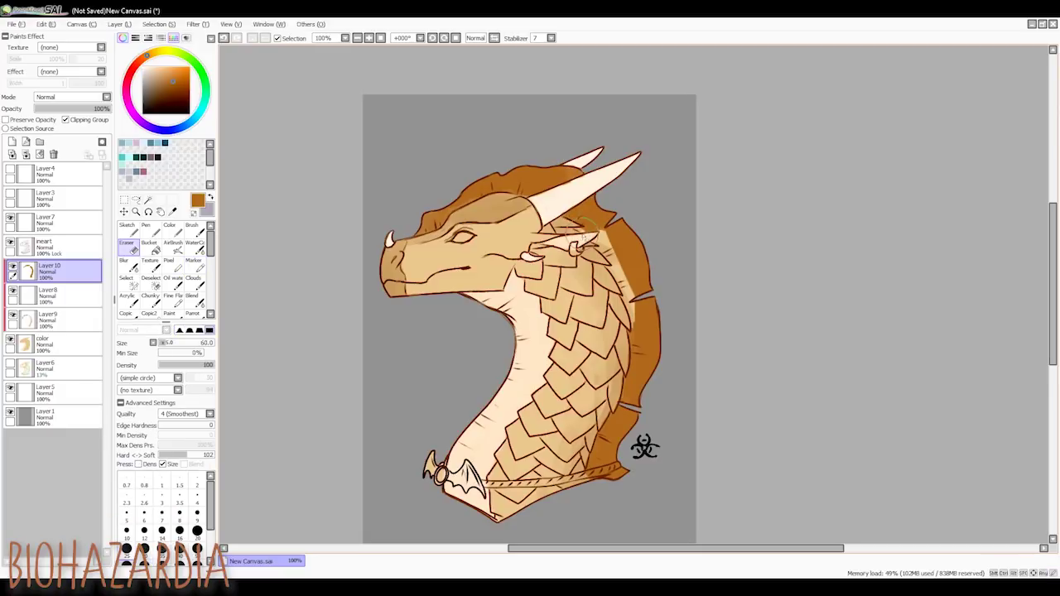
pyautogui.press('e')
pyautogui.moveTo(617, 251)
pyautogui.mouseDown()
pyautogui.moveTo(637, 331)
pyautogui.moveTo(614, 262)
pyautogui.moveTo(609, 269)
pyautogui.moveTo(623, 291)
pyautogui.moveTo(620, 263)
pyautogui.moveTo(604, 233)
pyautogui.mouseUp()
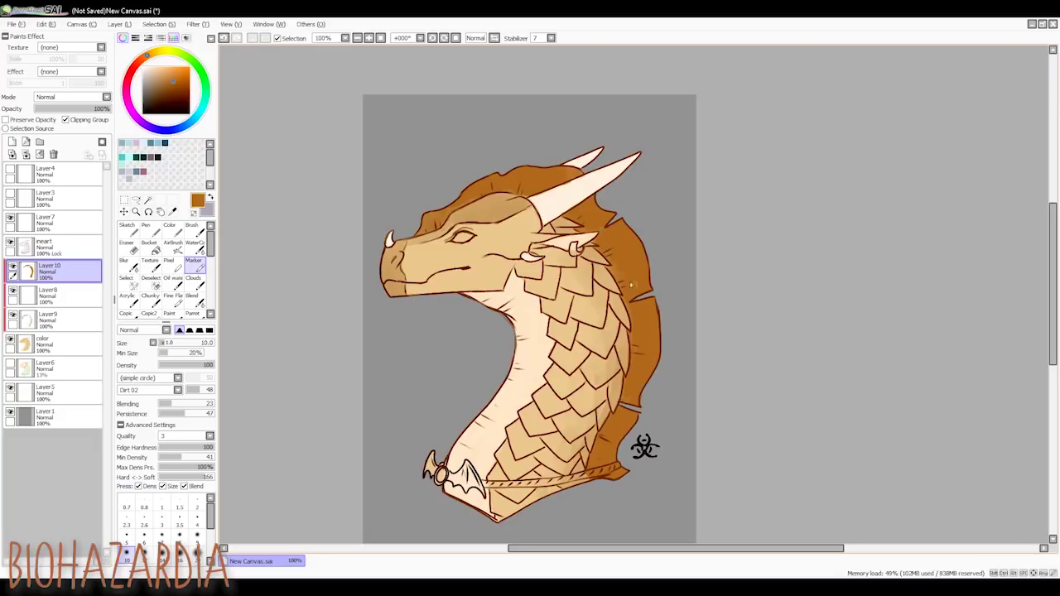
# Recolour the outline of the dragon's eye black, and pick a very dark brown for the frill colour layer.
pyautogui.click(13, 143)
pyautogui.click(79, 121)
pyautogui.click(143, 111)
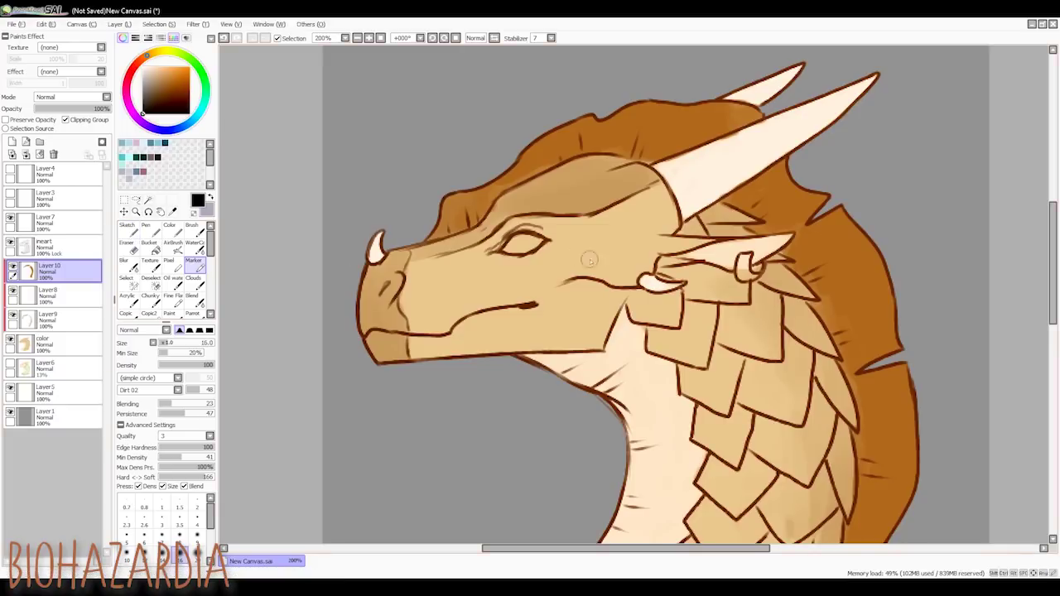
pyautogui.moveTo(500, 249)
pyautogui.mouseDown()
pyautogui.moveTo(542, 244)
pyautogui.moveTo(497, 248)
pyautogui.moveTo(518, 235)
pyautogui.moveTo(549, 242)
pyautogui.mouseUp()
pyautogui.hotkey('ctrl', 'z')
pyautogui.hotkey('ctrl', 'z')
pyautogui.hotkey('ctrl', 'z')
pyautogui.click(150, 106)
pyautogui.click(54, 277)
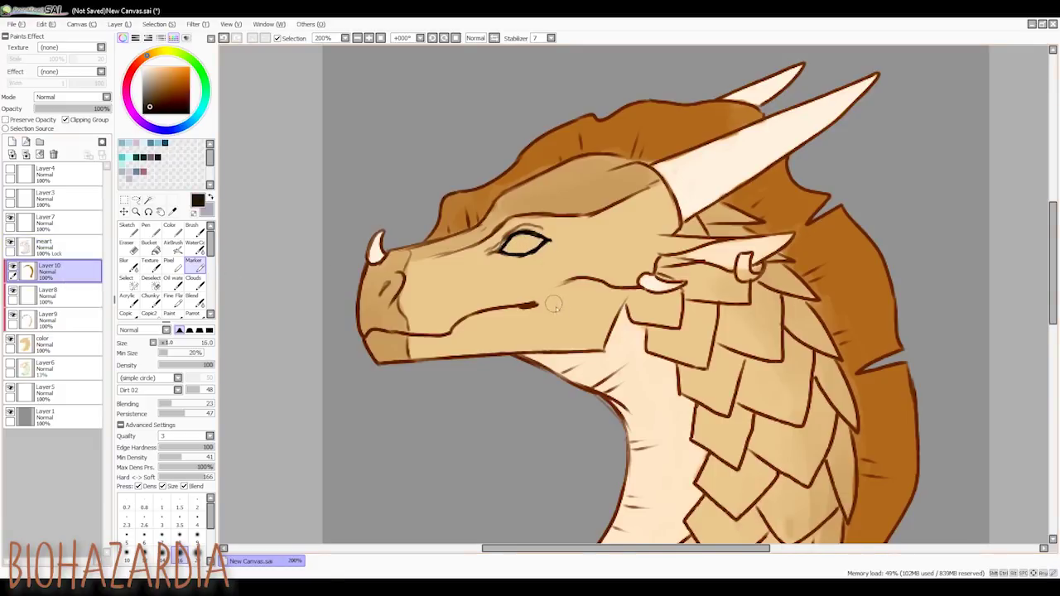
# Fill the inside of the dragon's eye near-black with a size 9 Marker, reducing the brush to size 7.
pyautogui.click(197, 537)
pyautogui.moveTo(517, 245); pyautogui.dragTo(516, 239)
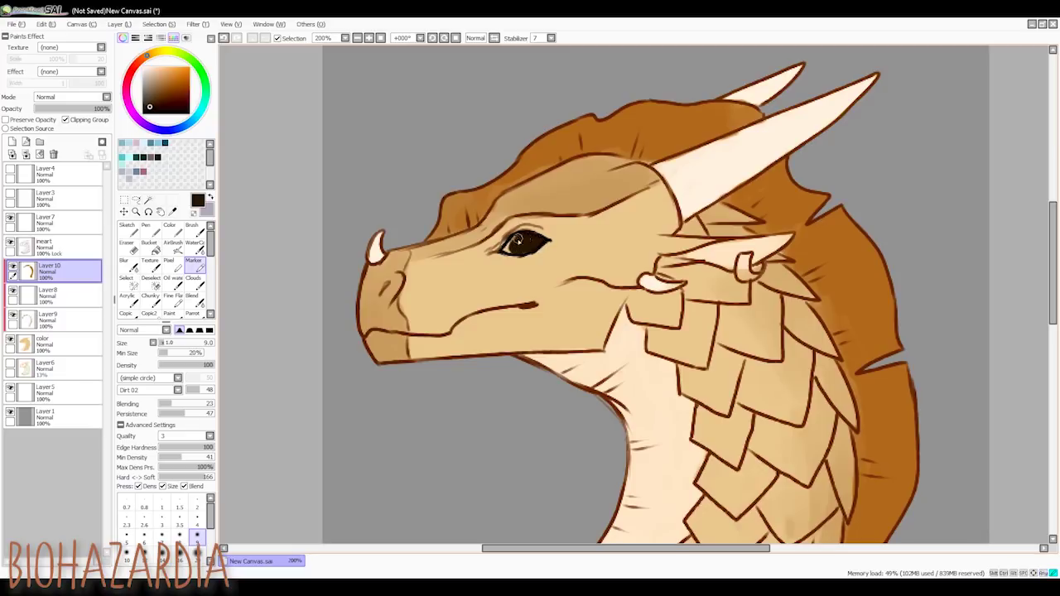
pyautogui.keyDown('alt'); pyautogui.click(531, 244); pyautogui.keyUp('alt')
pyautogui.press('[')
pyautogui.press('[')
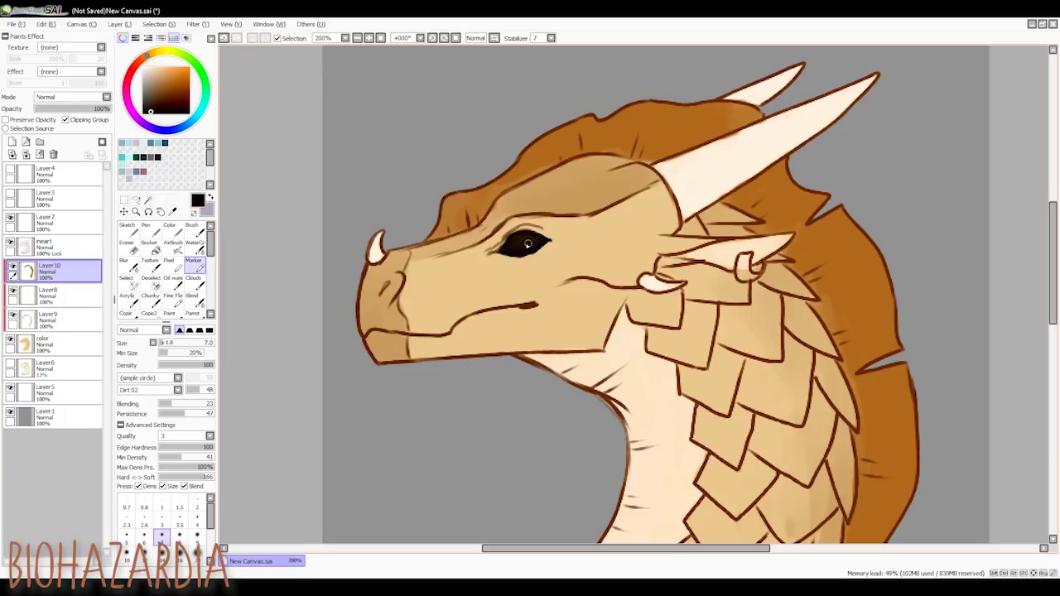
pyautogui.hotkey('ctrl', 'z')
# Add a thin pale beige highlight along the eye's lower edge with a size 3.5 Marker.
pyautogui.click(147, 111)
pyautogui.click(148, 69)
pyautogui.press('[')
pyautogui.press('[')
pyautogui.press('[')
pyautogui.press('[')
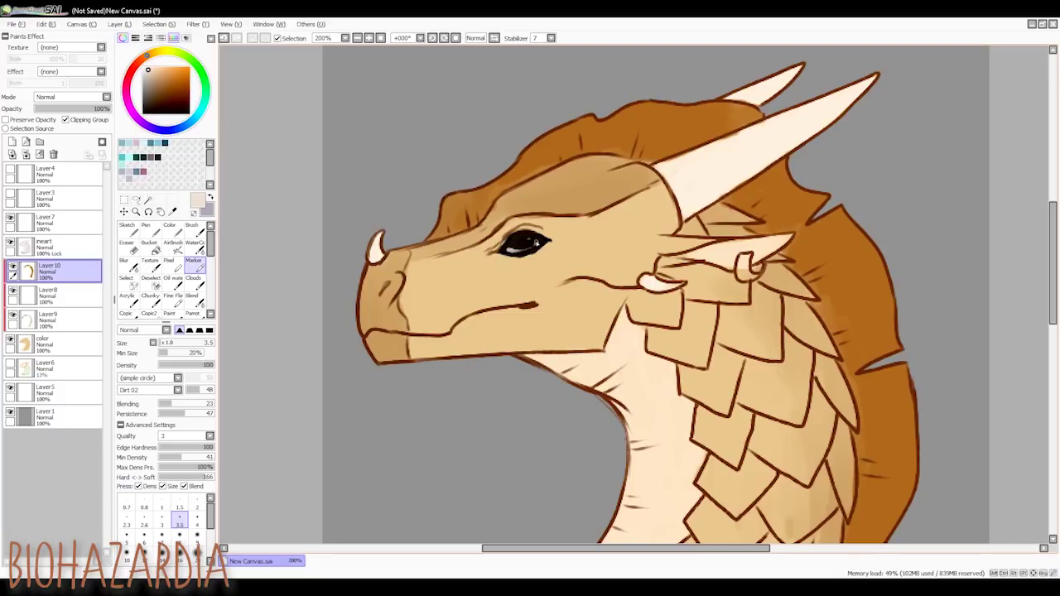
# Add a soft, rounded pale highlight in the upper part of the eye with a size 9 Marker.
pyautogui.press(']')
pyautogui.press(']')
pyautogui.press(']')
pyautogui.press(']')
pyautogui.press(']')
pyautogui.press(']')
pyautogui.moveTo(531, 243); pyautogui.dragTo(534, 240)
pyautogui.scroll(-2, 510, 294)
pyautogui.scroll(1, 596, 261)
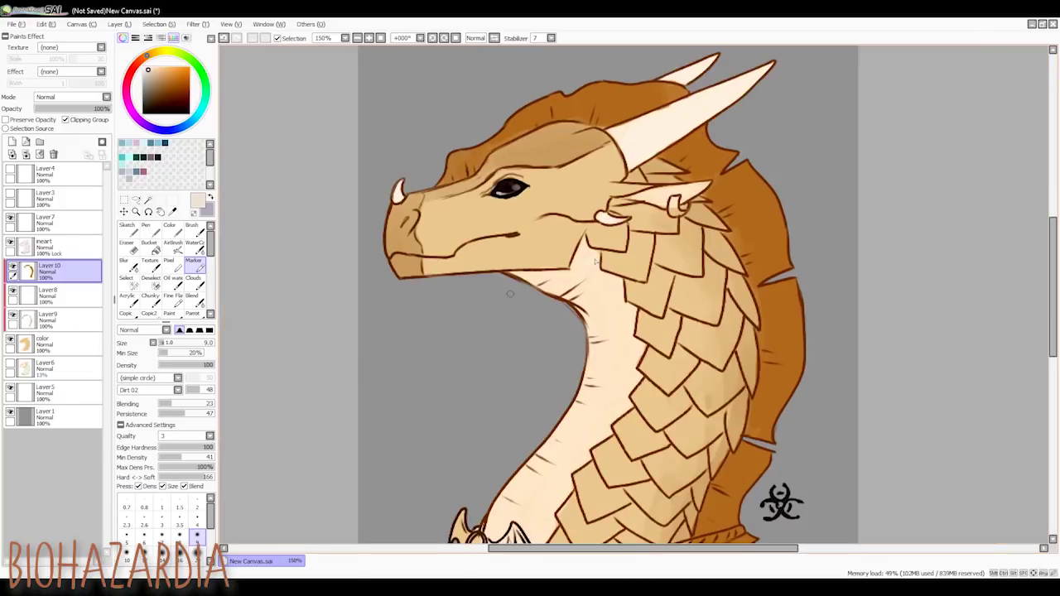
pyautogui.scroll(-1, 509, 293)
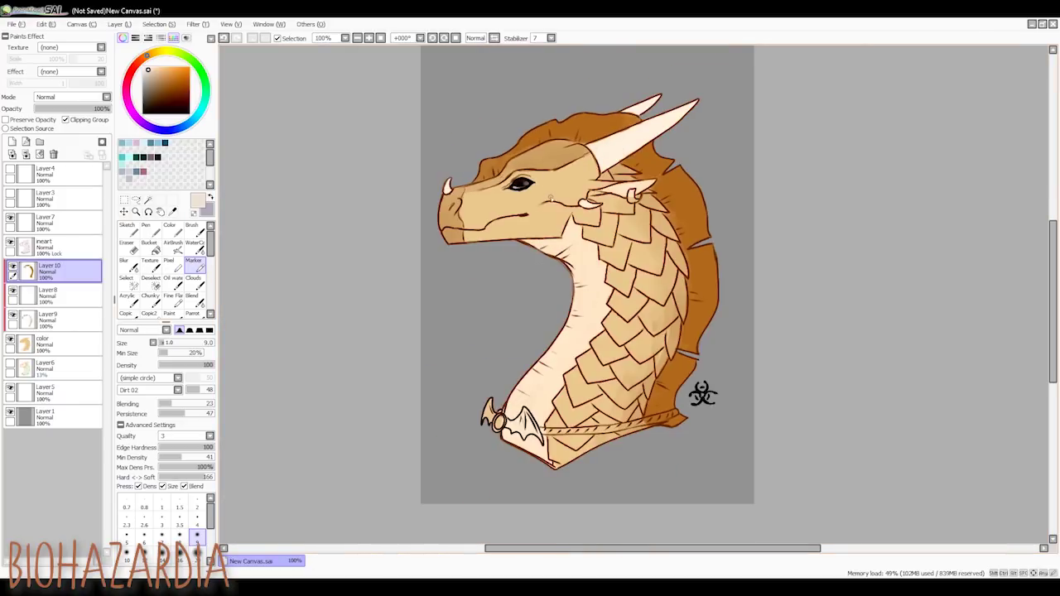
pyautogui.scroll(-2, 538, 183)
pyautogui.scroll(1, 538, 180)
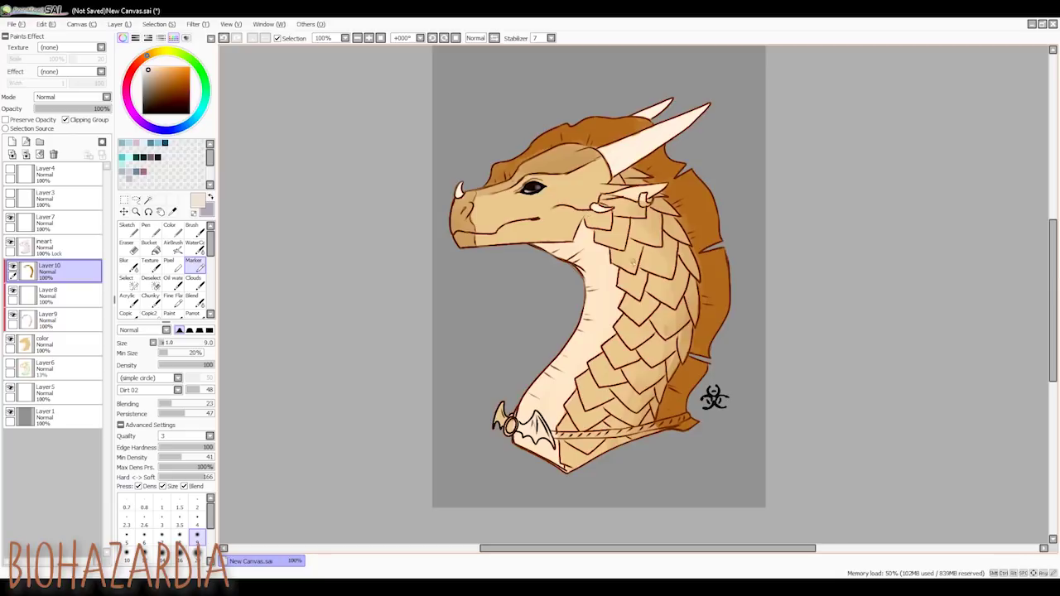
pyautogui.scroll(2, 569, 190)
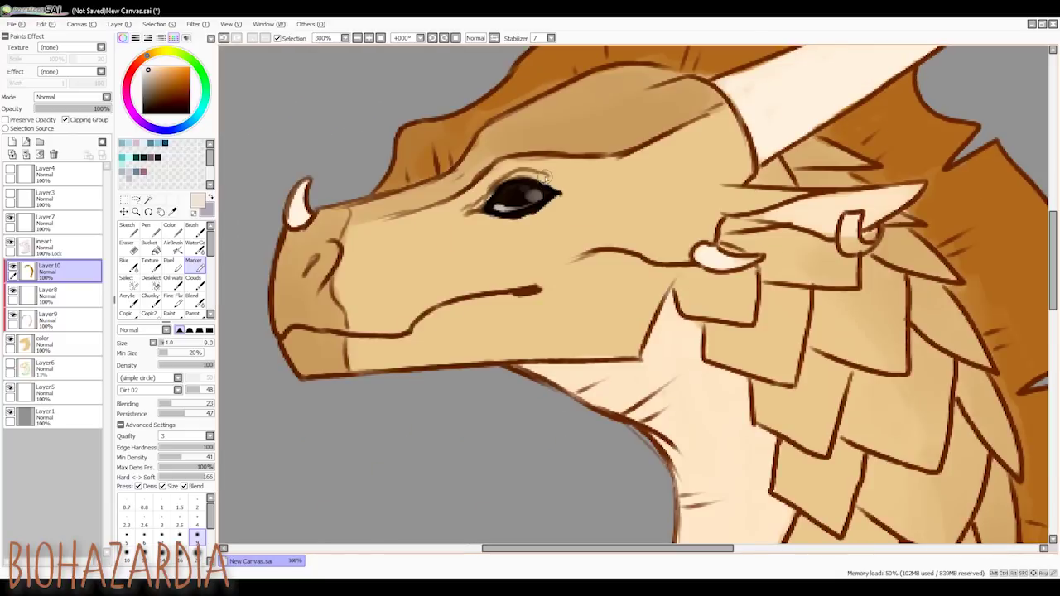
# Try a round yellow iris over the black eye, with an olive slit pupil drawn with a size 2.6 Pen.
pyautogui.moveTo(148, 56); pyautogui.dragTo(160, 52)
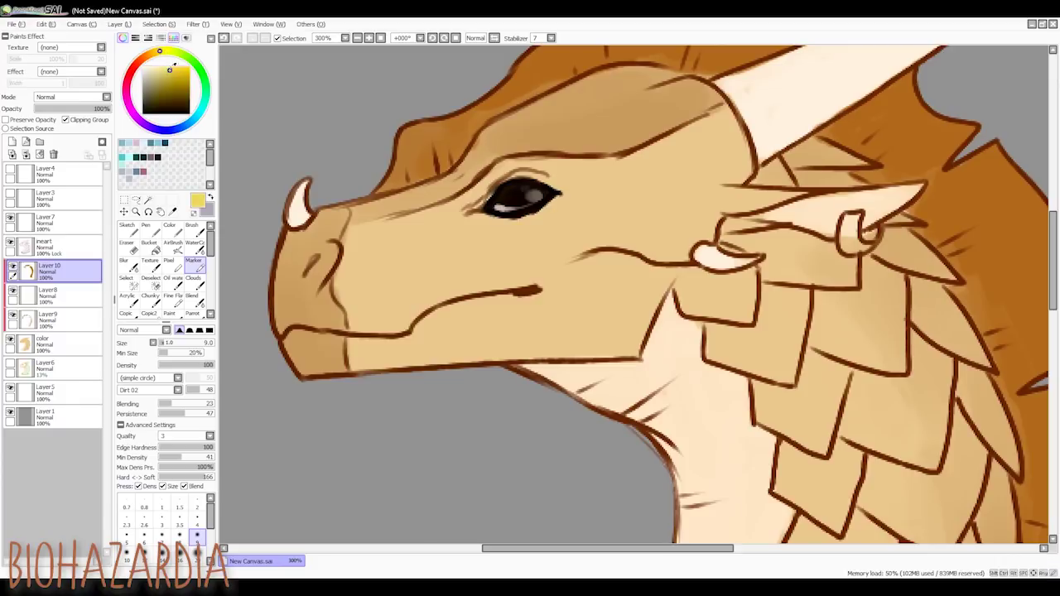
pyautogui.click(157, 52)
pyautogui.moveTo(522, 192); pyautogui.dragTo(522, 204)
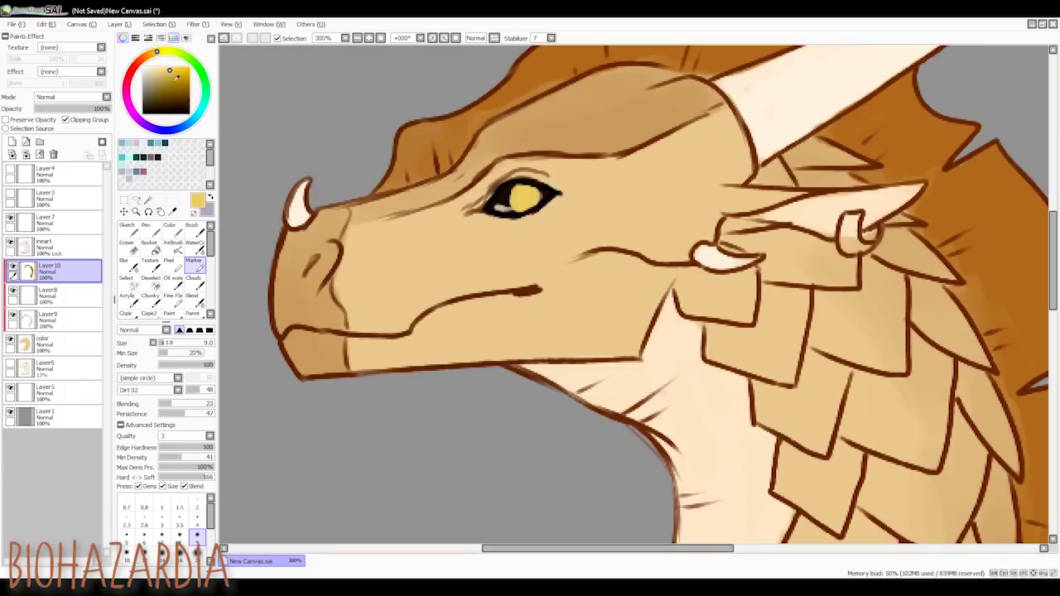
pyautogui.click(150, 231)
pyautogui.click(165, 89)
pyautogui.moveTo(526, 189); pyautogui.dragTo(532, 210)
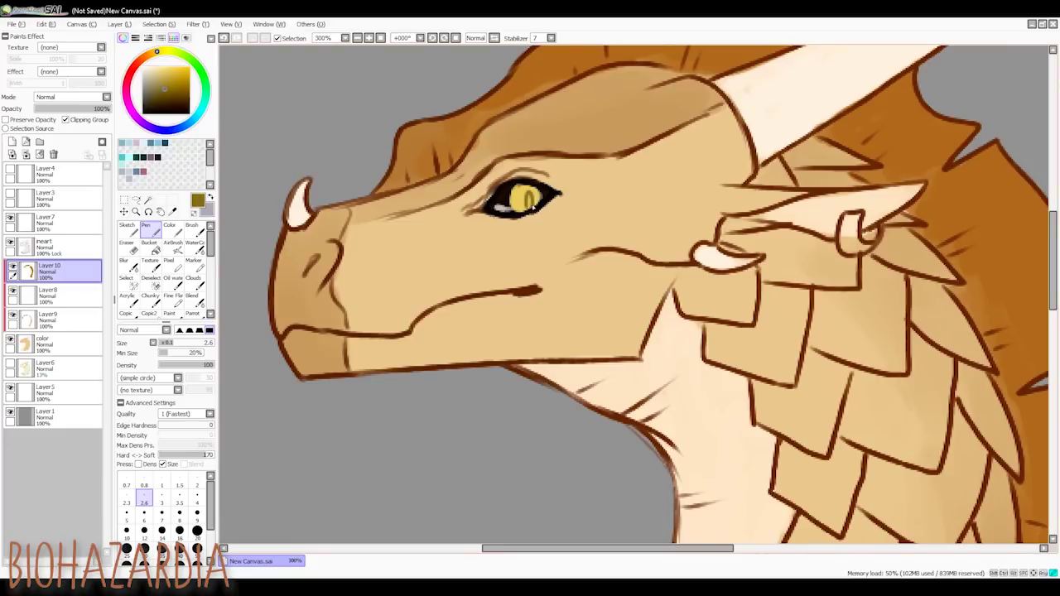
# Try darkening the slit pupil and the iris's upper edge with dark brown Pen strokes, and undo the last stroke.
pyautogui.click(165, 102)
pyautogui.moveTo(533, 201); pyautogui.dragTo(528, 209)
pyautogui.moveTo(526, 185)
pyautogui.mouseDown()
pyautogui.moveTo(524, 209)
pyautogui.moveTo(535, 190)
pyautogui.mouseUp()
pyautogui.moveTo(530, 189); pyautogui.dragTo(544, 197)
pyautogui.scroll(-4, 568, 216)
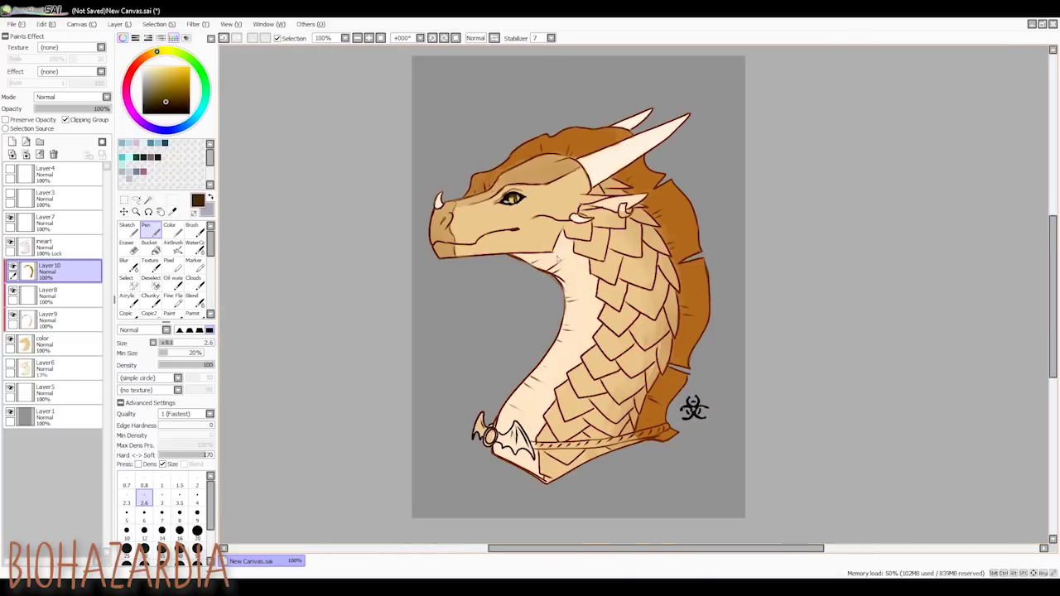
pyautogui.hotkey('ctrl', 'z')
pyautogui.scroll(3, 500, 196)
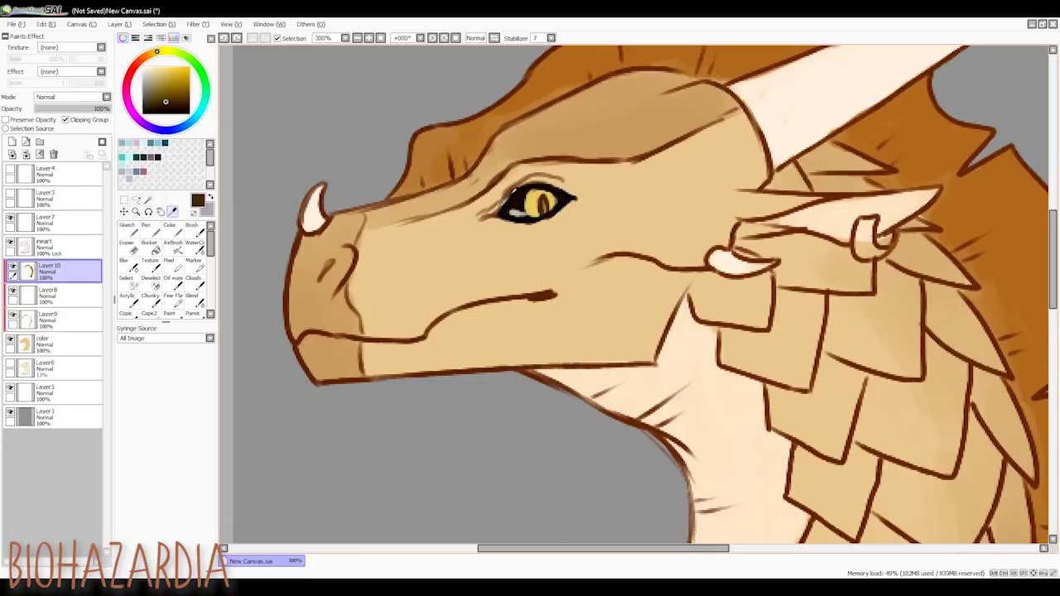
# Try covering the eye's lower highlight with near-black Marker strokes, and undo the yellow iris repaint.
pyautogui.keyDown('alt'); pyautogui.click(528, 219); pyautogui.keyUp('alt')
pyautogui.press('m')
pyautogui.moveTo(516, 212); pyautogui.dragTo(514, 207)
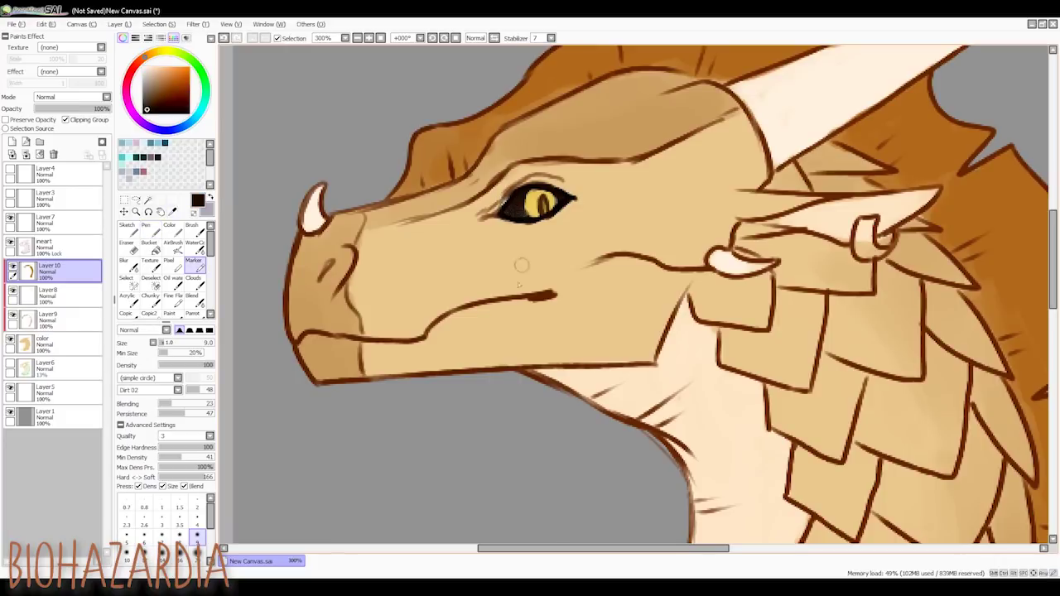
pyautogui.moveTo(582, 293); pyautogui.dragTo(579, 285)
pyautogui.scroll(-4, 579, 284)
pyautogui.hotkey('ctrl', 'z')
pyautogui.hotkey('ctrl', 'z')
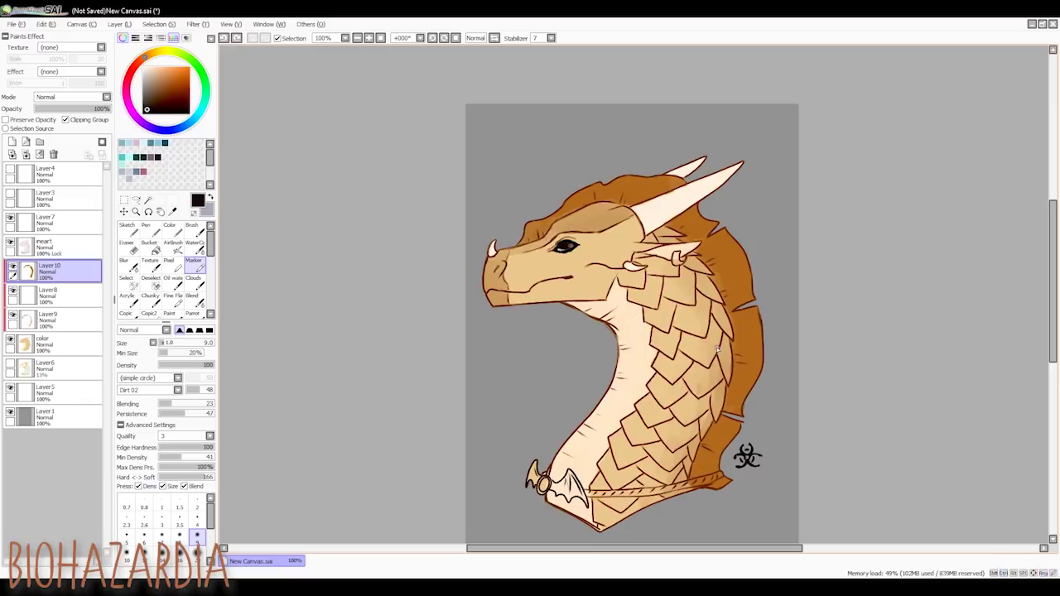
# Create a new clipped layer above the frill colour layer and pick a light orange.
pyautogui.scroll(-2, 717, 350)
pyautogui.scroll(4, 692, 248)
pyautogui.click(11, 142)
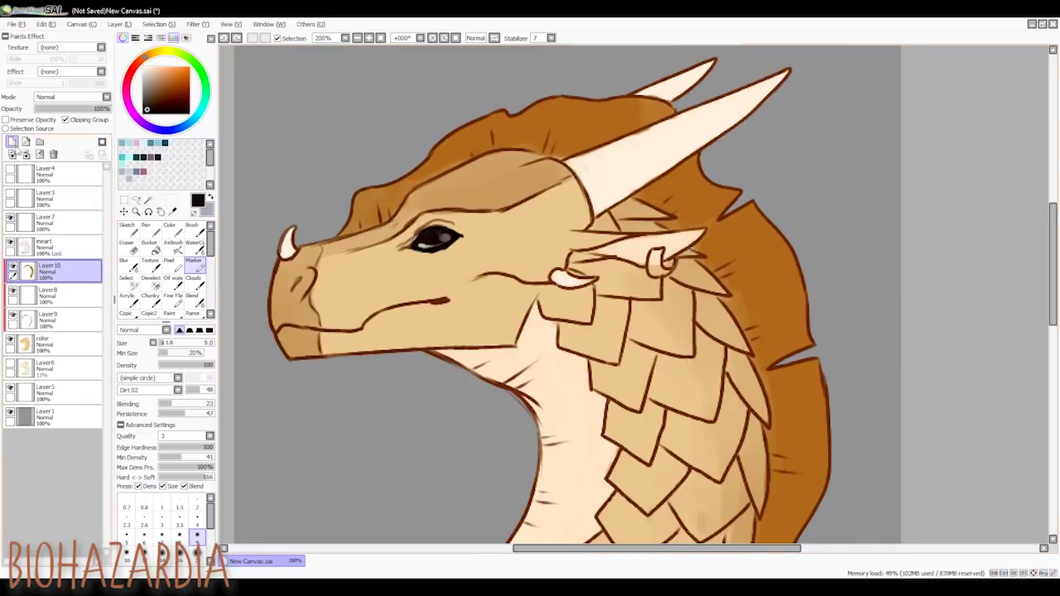
pyautogui.click(159, 68)
pyautogui.click(150, 54)
pyautogui.click(159, 71)
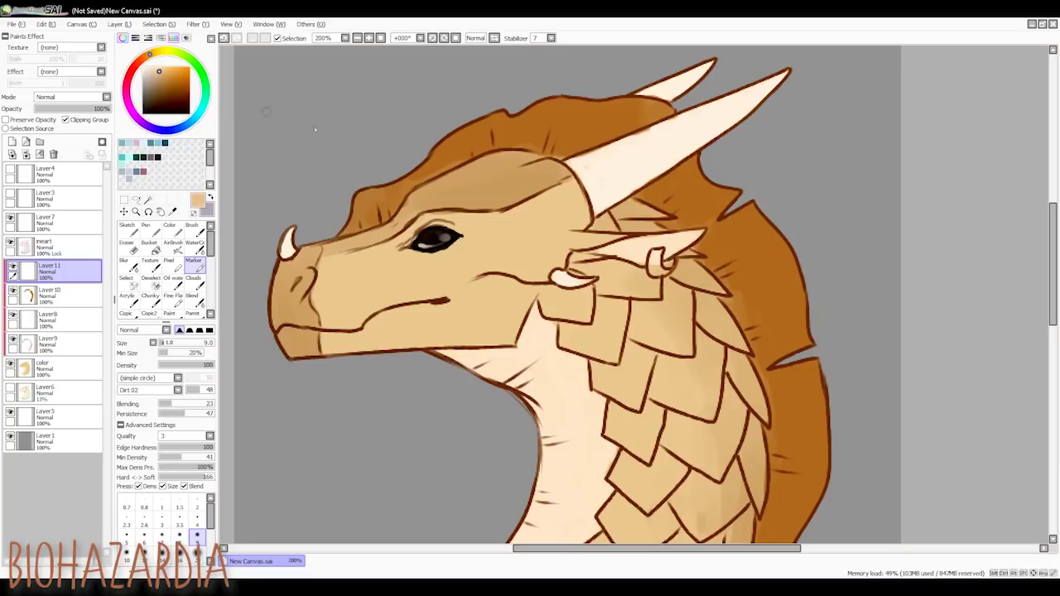
pyautogui.click(165, 72)
pyautogui.click(165, 67)
# Paint the ring on the dragon's ear light orange with the Marker, using a slightly duller orange for its back part.
pyautogui.press('n')
pyautogui.press('n')
pyautogui.moveTo(657, 254); pyautogui.dragTo(659, 273)
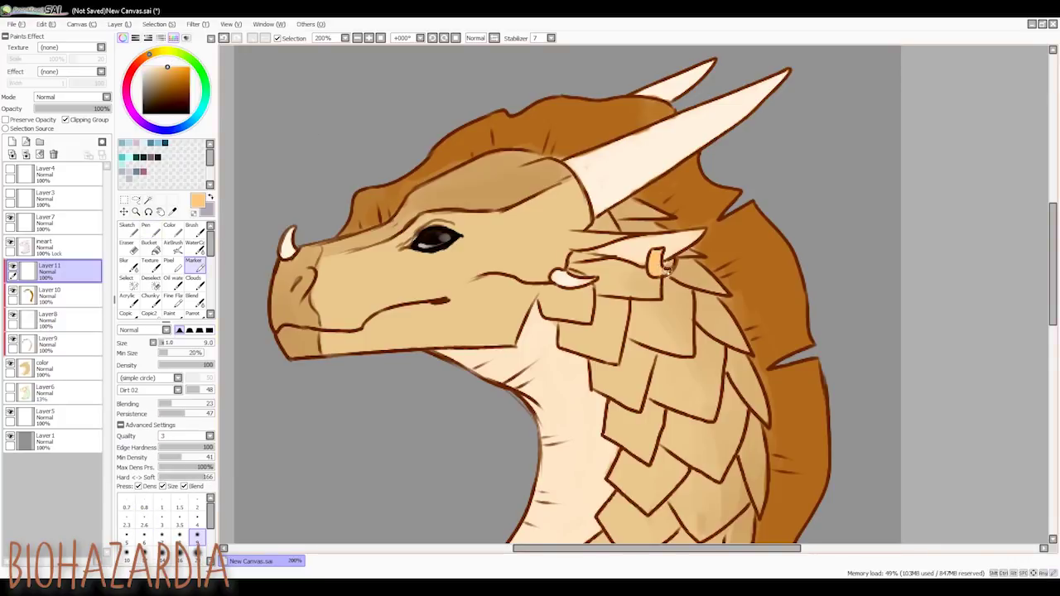
pyautogui.click(164, 71)
pyautogui.moveTo(667, 259); pyautogui.dragTo(653, 261)
pyautogui.scroll(3, 585, 276)
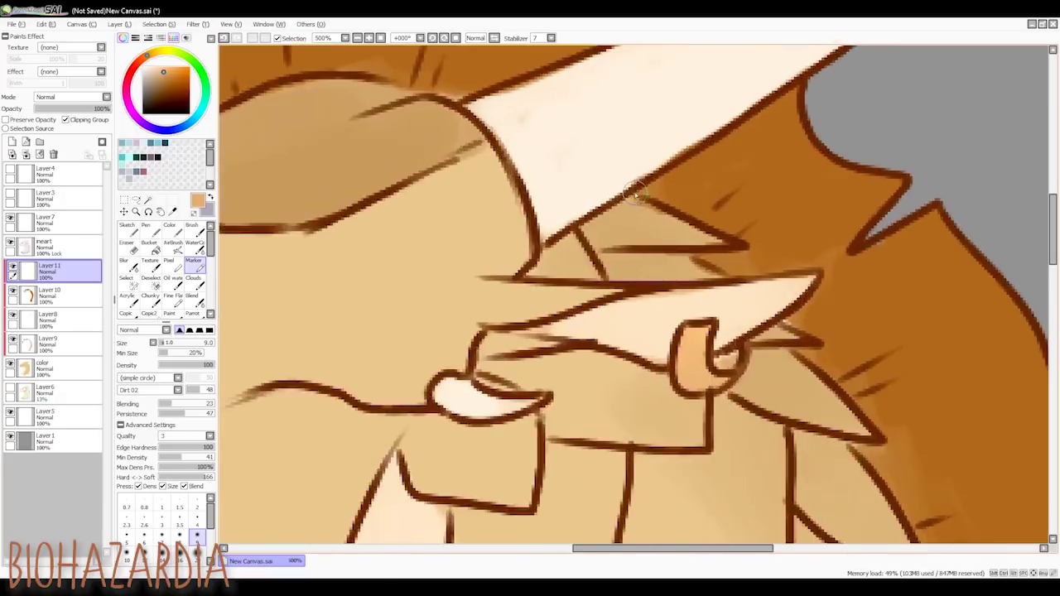
# Paint both bat wings of the neck brooch, trying golden brown and settling on orange-brown.
pyautogui.scroll(-4, 647, 323)
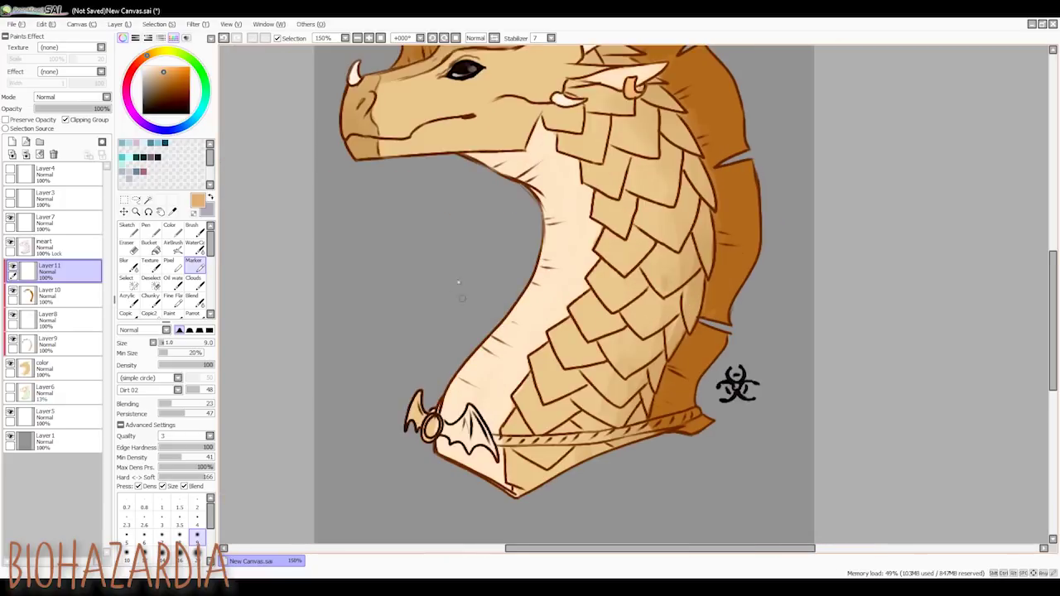
pyautogui.moveTo(416, 400)
pyautogui.mouseDown()
pyautogui.moveTo(461, 432)
pyautogui.moveTo(470, 413)
pyautogui.moveTo(448, 424)
pyautogui.moveTo(446, 440)
pyautogui.moveTo(491, 440)
pyautogui.mouseUp()
pyautogui.click(174, 82)
pyautogui.click(151, 55)
pyautogui.moveTo(414, 397); pyautogui.dragTo(410, 422)
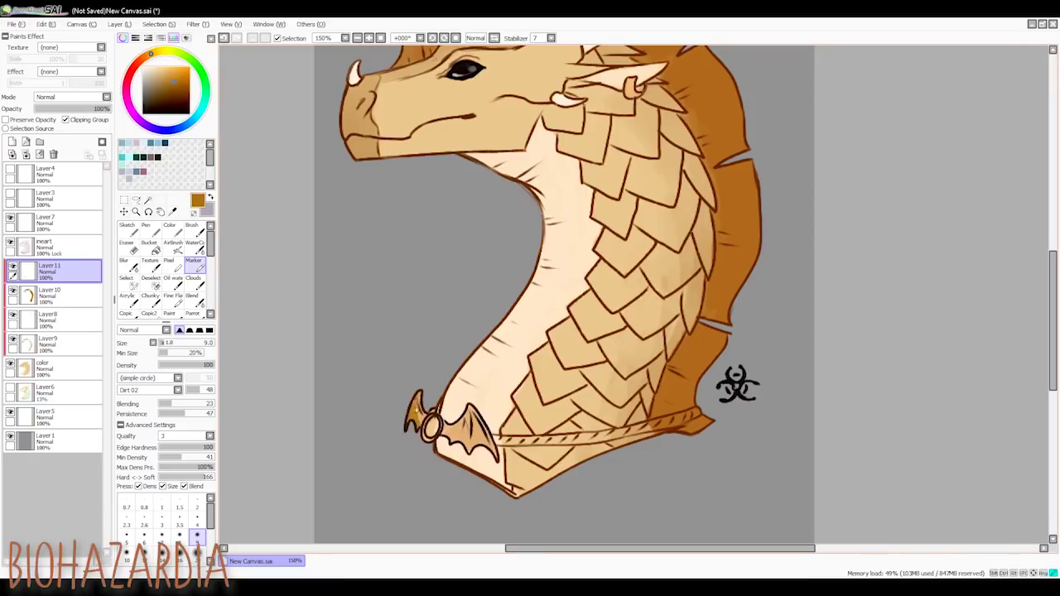
pyautogui.click(147, 57)
pyautogui.moveTo(419, 397)
pyautogui.mouseDown()
pyautogui.moveTo(419, 428)
pyautogui.moveTo(485, 446)
pyautogui.mouseUp()
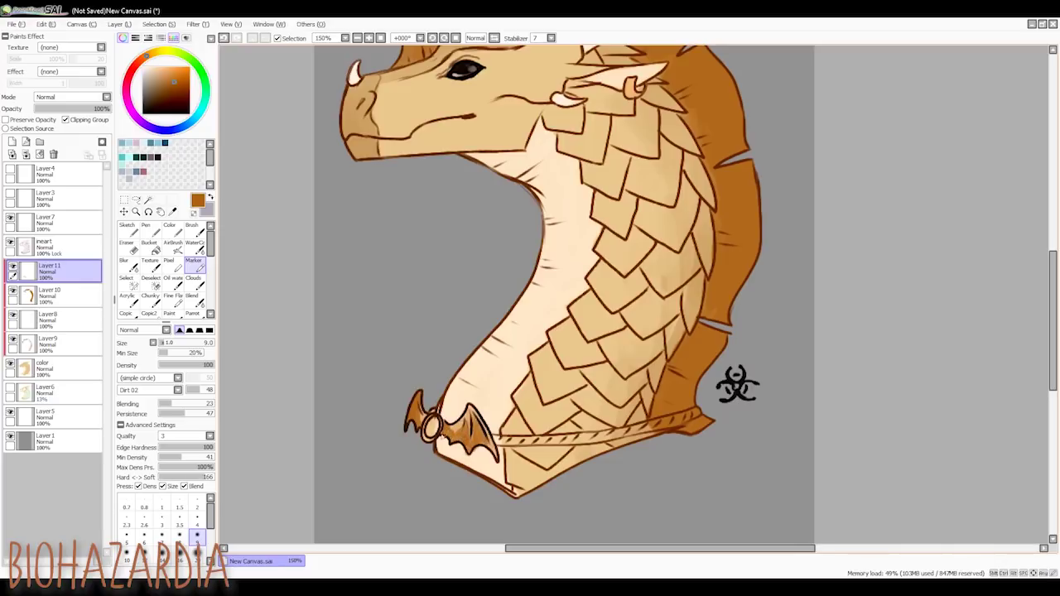
# Pick a dark reddish brown and colour the rope around the base of the neck.
pyautogui.click(155, 93)
pyautogui.click(143, 59)
pyautogui.click(160, 98)
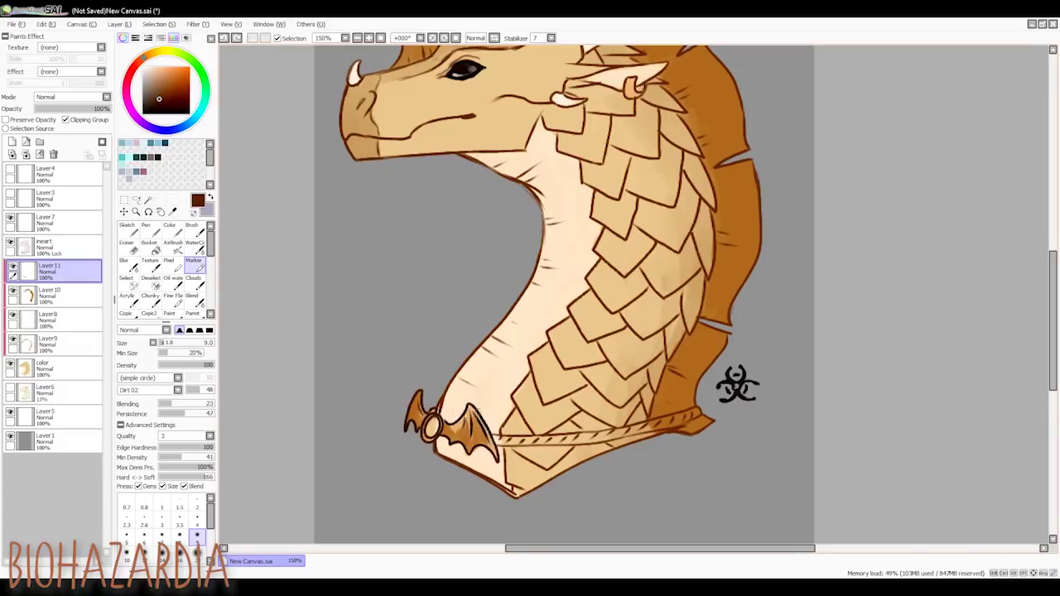
pyautogui.click(161, 87)
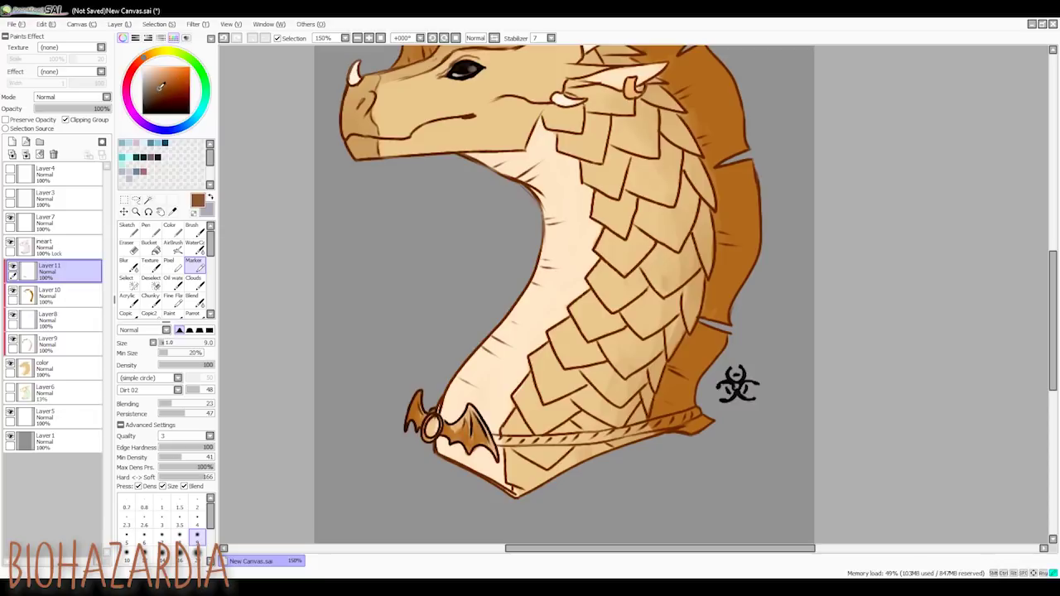
pyautogui.click(172, 89)
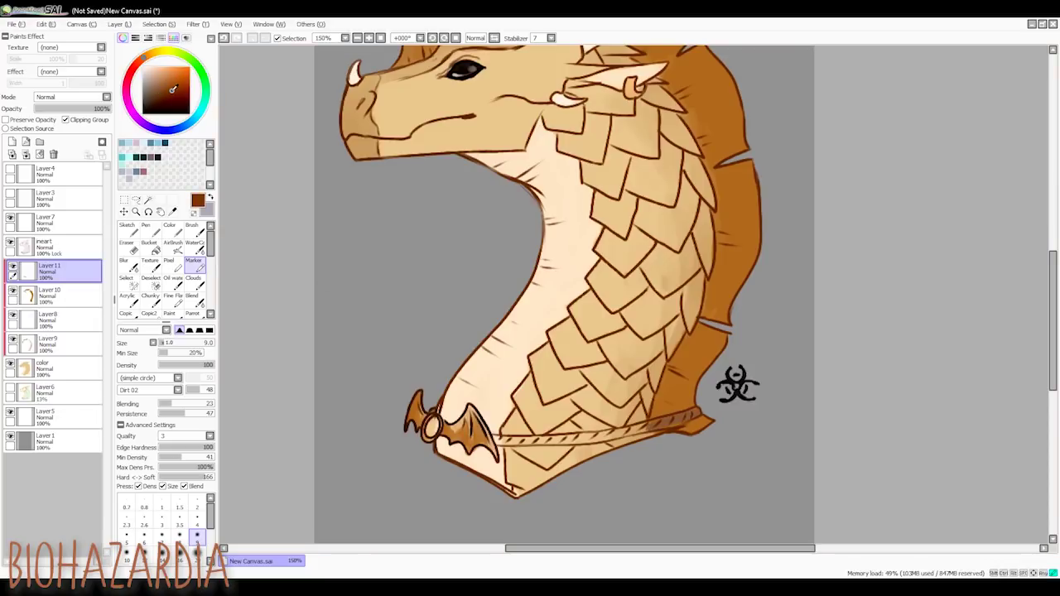
pyautogui.moveTo(661, 408)
pyautogui.mouseDown()
pyautogui.moveTo(690, 414)
pyautogui.moveTo(619, 432)
pyautogui.moveTo(496, 437)
pyautogui.moveTo(589, 433)
pyautogui.mouseUp()
pyautogui.moveTo(621, 431)
pyautogui.mouseDown()
pyautogui.moveTo(652, 426)
pyautogui.moveTo(512, 442)
pyautogui.mouseUp()
pyautogui.hotkey('ctrl', 'z')
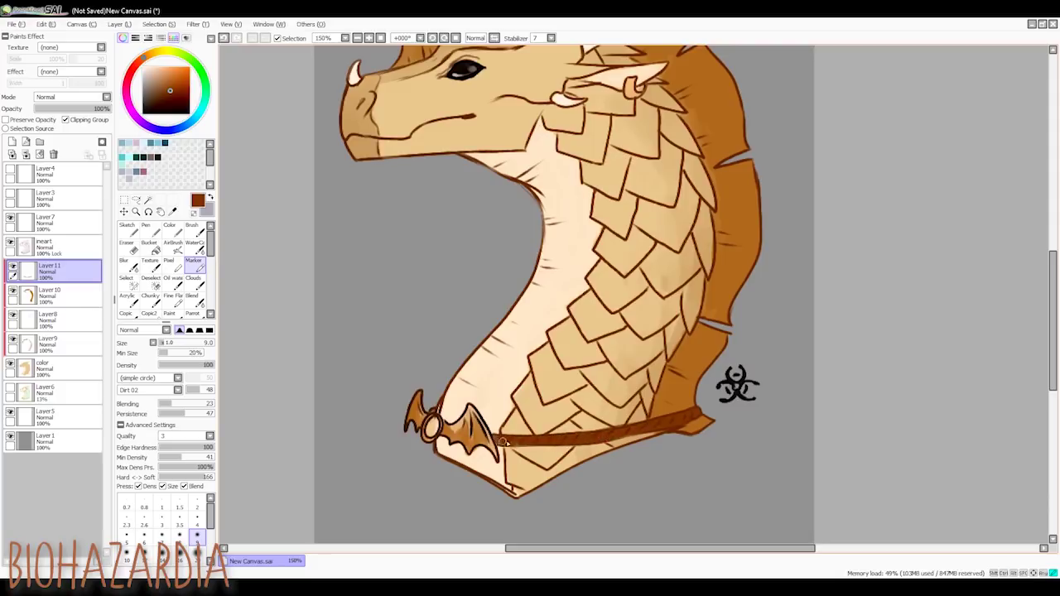
# Recolour the rope's outline and twist marks very dark brown on the locked line art layer.
pyautogui.click(74, 247)
pyautogui.click(174, 105)
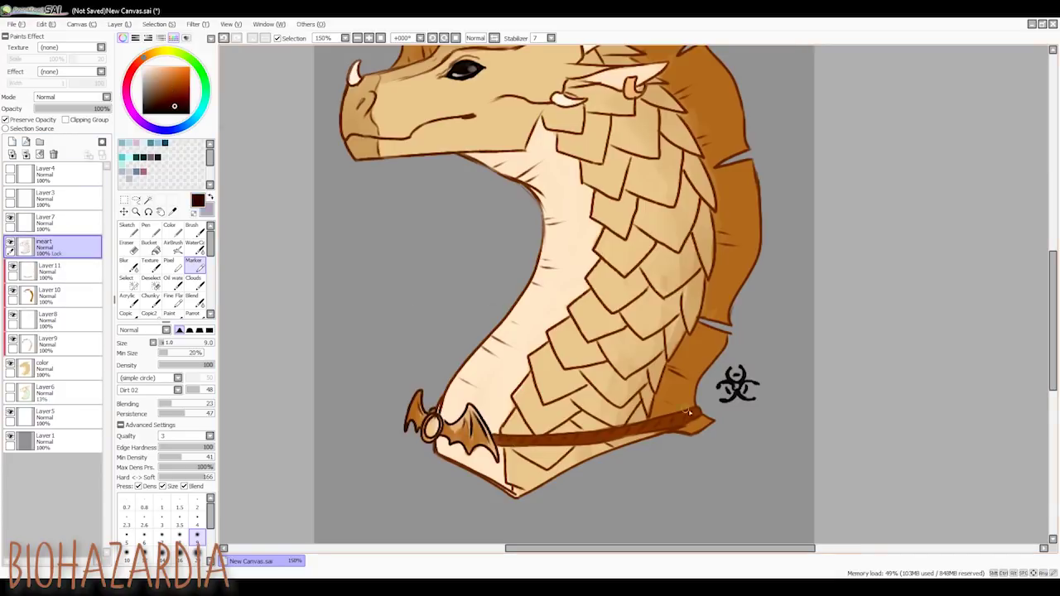
pyautogui.moveTo(660, 424); pyautogui.dragTo(655, 430)
pyautogui.moveTo(636, 426)
pyautogui.mouseDown()
pyautogui.moveTo(672, 423)
pyautogui.moveTo(615, 433)
pyautogui.mouseUp()
pyautogui.moveTo(604, 430)
pyautogui.mouseDown()
pyautogui.moveTo(696, 415)
pyautogui.moveTo(586, 437)
pyautogui.mouseUp()
pyautogui.moveTo(575, 435); pyautogui.dragTo(571, 440)
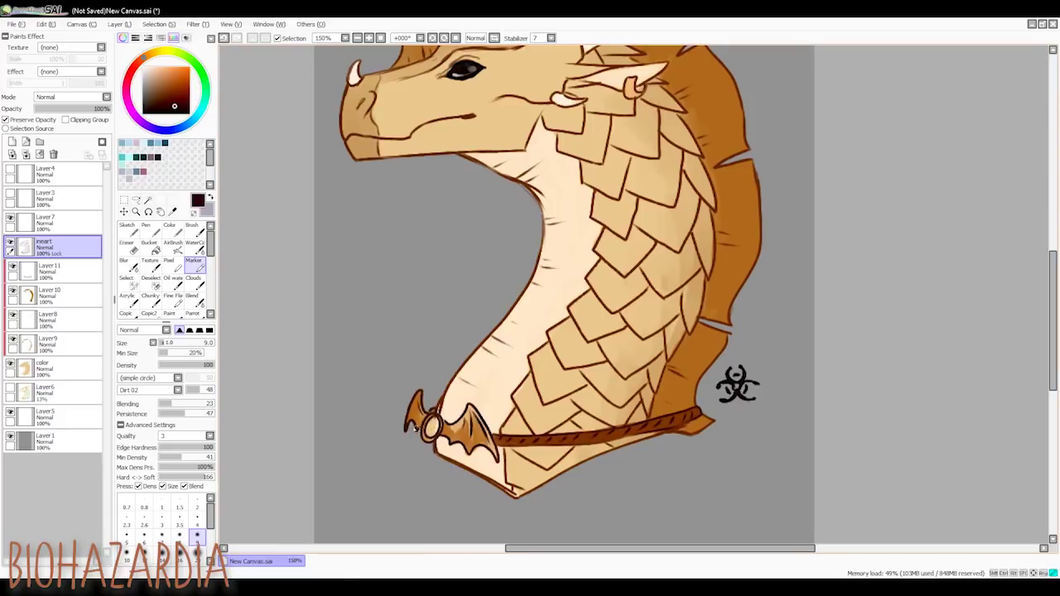
# Fill the brooch's round gem very dark brown on Layer11 and try pale highlights on it with a size 3 Marker.
pyautogui.click(65, 271)
pyautogui.moveTo(431, 420); pyautogui.dragTo(434, 425)
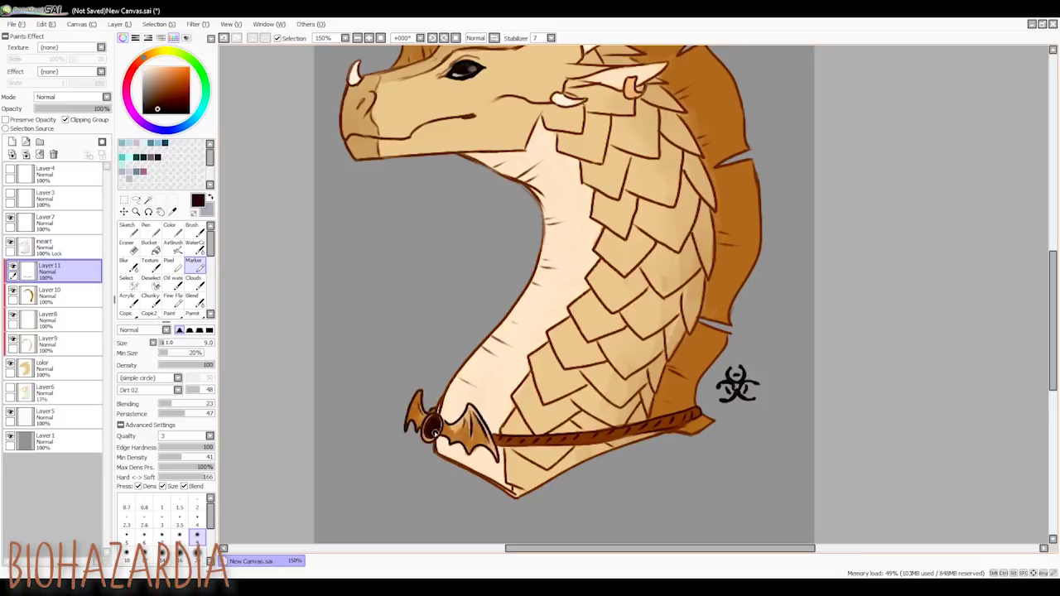
pyautogui.click(149, 74)
pyautogui.scroll(-2, 447, 460)
pyautogui.scroll(4, 448, 461)
pyautogui.press('[')
pyautogui.press('[')
pyautogui.press('[')
pyautogui.press('[')
pyautogui.press('[')
pyautogui.press('[')
pyautogui.press('[')
pyautogui.hotkey('ctrl', 'z')
pyautogui.hotkey('ctrl', 'z')
pyautogui.hotkey('ctrl', 'z')
pyautogui.moveTo(425, 379); pyautogui.dragTo(420, 410)
pyautogui.hotkey('ctrl', 'z')
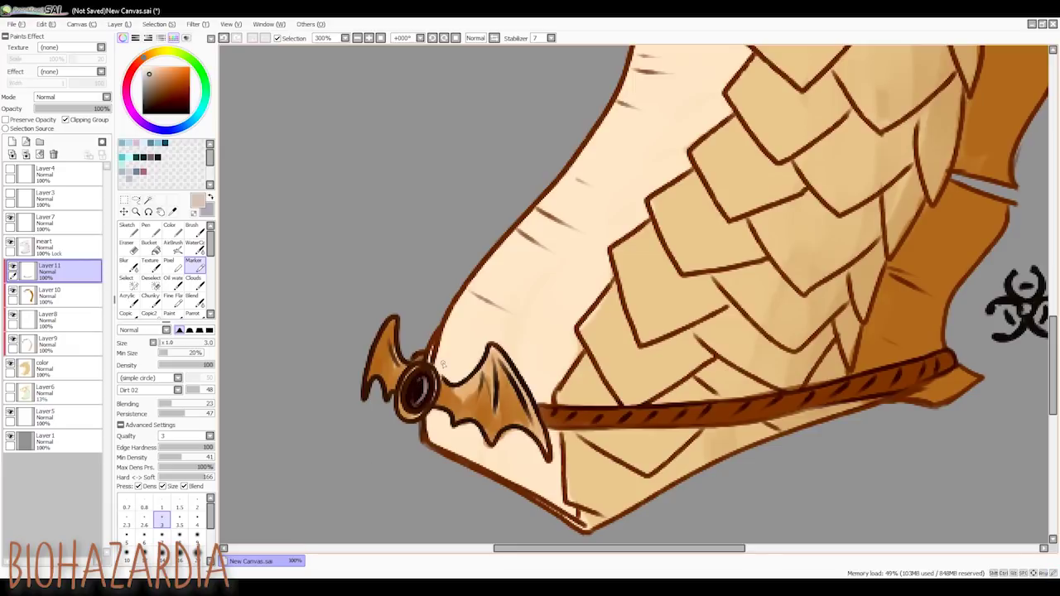
# Create a new layer above Layer11, set its blending mode to Luminosity and pick a golden yellow.
pyautogui.moveTo(155, 89); pyautogui.dragTo(167, 69)
pyautogui.click(12, 142)
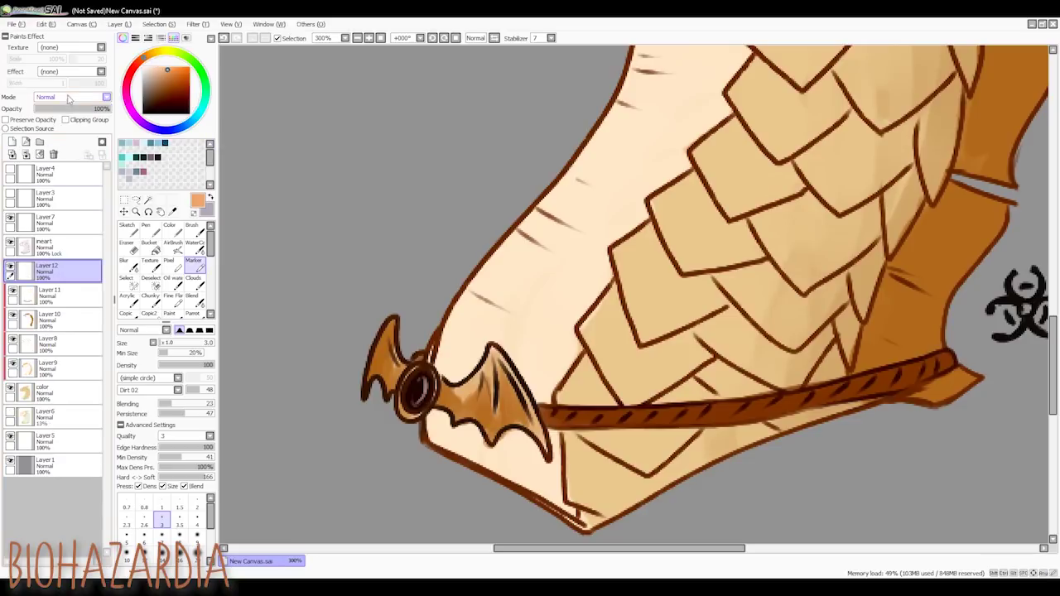
pyautogui.click(68, 144)
pyautogui.click(158, 51)
pyautogui.click(178, 67)
# Paint glowing yellow highlights on both bat wings of the brooch, switching to a size 6 Marker.
pyautogui.moveTo(497, 351); pyautogui.dragTo(542, 432)
pyautogui.moveTo(492, 346); pyautogui.dragTo(515, 405)
pyautogui.moveTo(501, 371); pyautogui.dragTo(512, 396)
pyautogui.hotkey('ctrl', 'z')
pyautogui.click(144, 535)
pyautogui.moveTo(492, 354)
pyautogui.mouseDown()
pyautogui.moveTo(466, 385)
pyautogui.moveTo(488, 386)
pyautogui.moveTo(468, 405)
pyautogui.moveTo(456, 401)
pyautogui.moveTo(487, 392)
pyautogui.moveTo(509, 411)
pyautogui.moveTo(444, 373)
pyautogui.mouseUp()
pyautogui.moveTo(388, 342)
pyautogui.mouseDown()
pyautogui.moveTo(408, 371)
pyautogui.moveTo(375, 361)
pyautogui.moveTo(391, 368)
pyautogui.moveTo(411, 412)
pyautogui.mouseUp()
pyautogui.moveTo(502, 400)
pyautogui.mouseDown()
pyautogui.moveTo(520, 422)
pyautogui.moveTo(496, 428)
pyautogui.mouseUp()
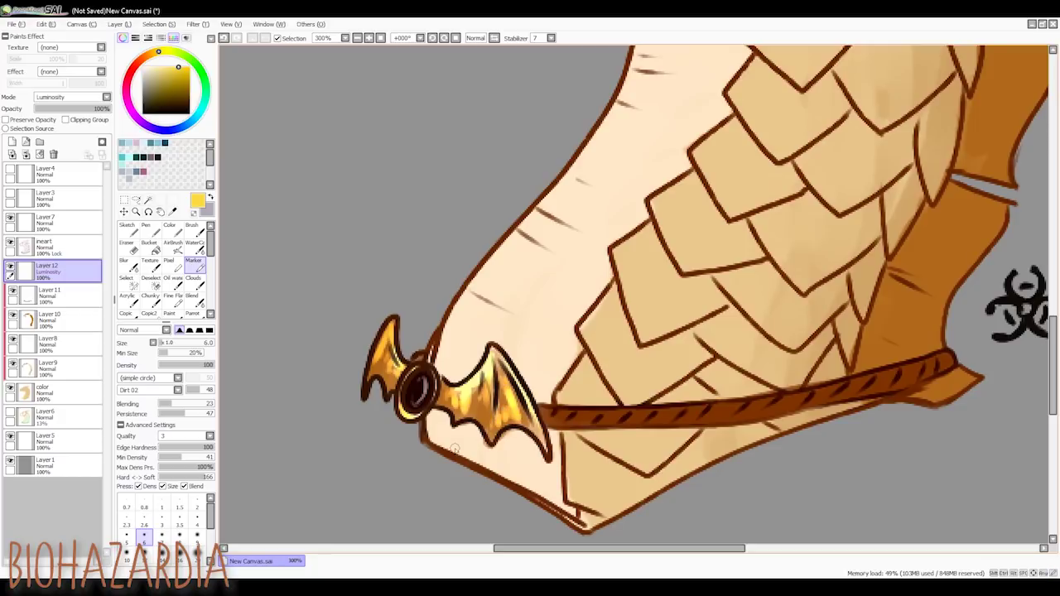
# Shade the earring with a deeper orange on Layer11, undoing the stroke made on the Luminosity layer.
pyautogui.scroll(-3, 497, 356)
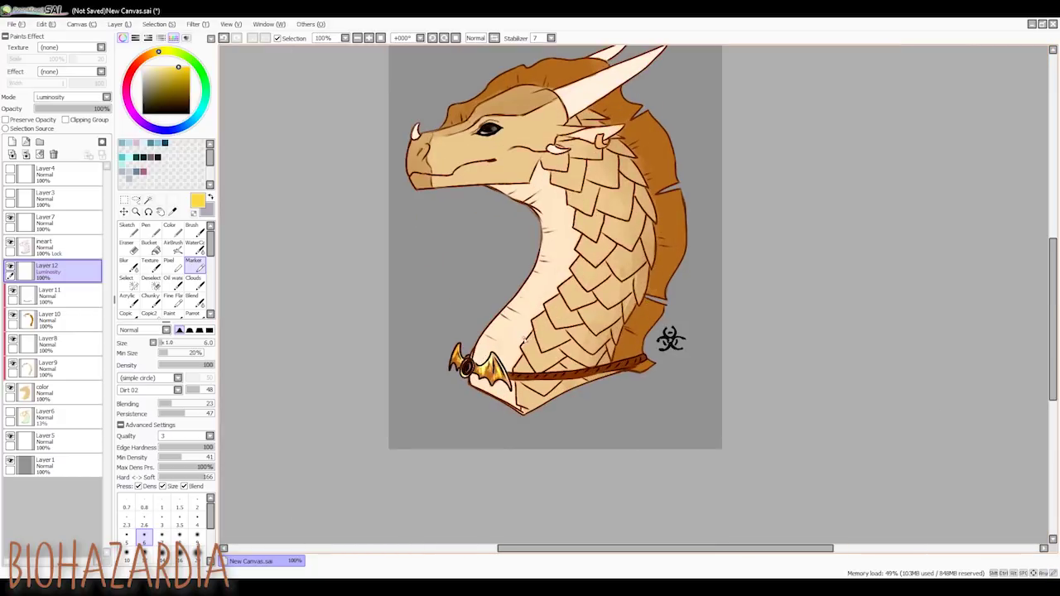
pyautogui.scroll(3, 580, 141)
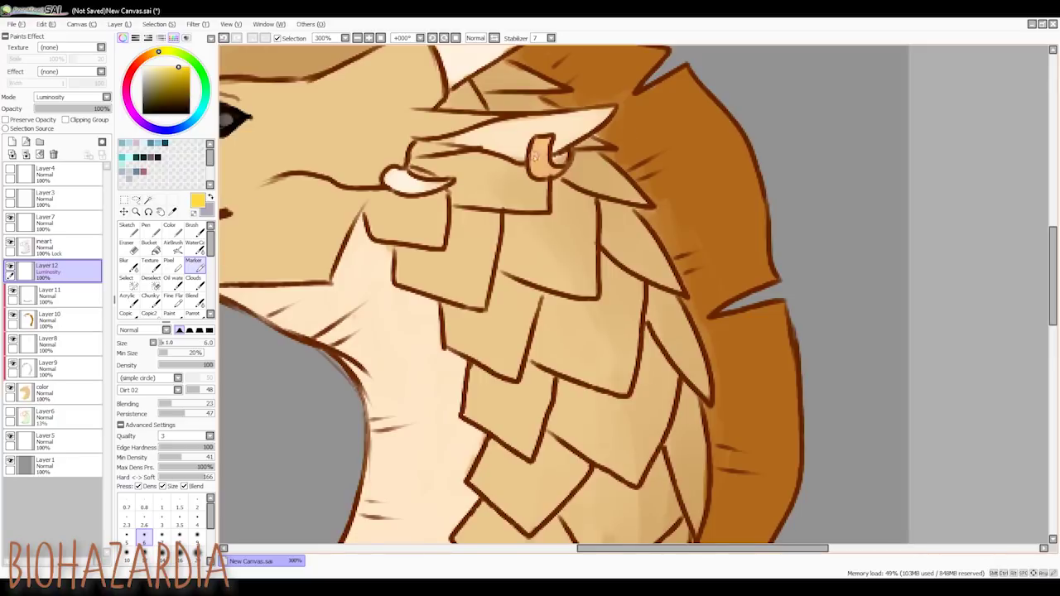
pyautogui.keyDown('alt'); pyautogui.click(536, 157); pyautogui.keyUp('alt')
pyautogui.keyDown('alt'); pyautogui.click(565, 159); pyautogui.keyUp('alt')
pyautogui.click(144, 59)
pyautogui.click(175, 73)
pyautogui.moveTo(536, 154)
pyautogui.mouseDown()
pyautogui.moveTo(547, 174)
pyautogui.moveTo(547, 163)
pyautogui.mouseUp()
pyautogui.hotkey('ctrl', 'z')
pyautogui.click(72, 303)
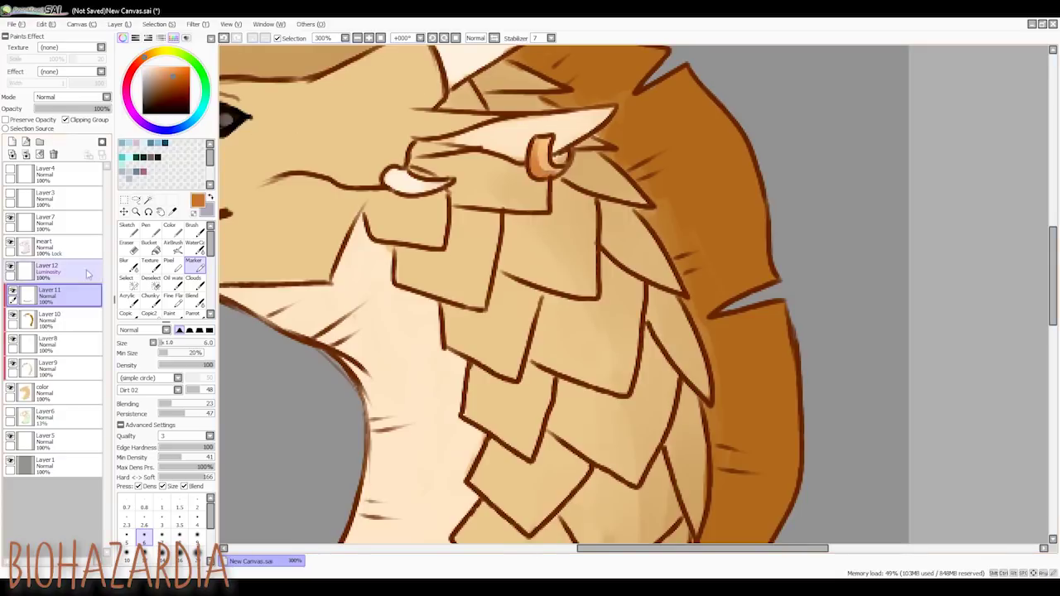
# Add an orange shine to the earring on the Luminosity layer.
pyautogui.click(47, 271)
pyautogui.click(171, 69)
pyautogui.moveTo(543, 146); pyautogui.dragTo(553, 157)
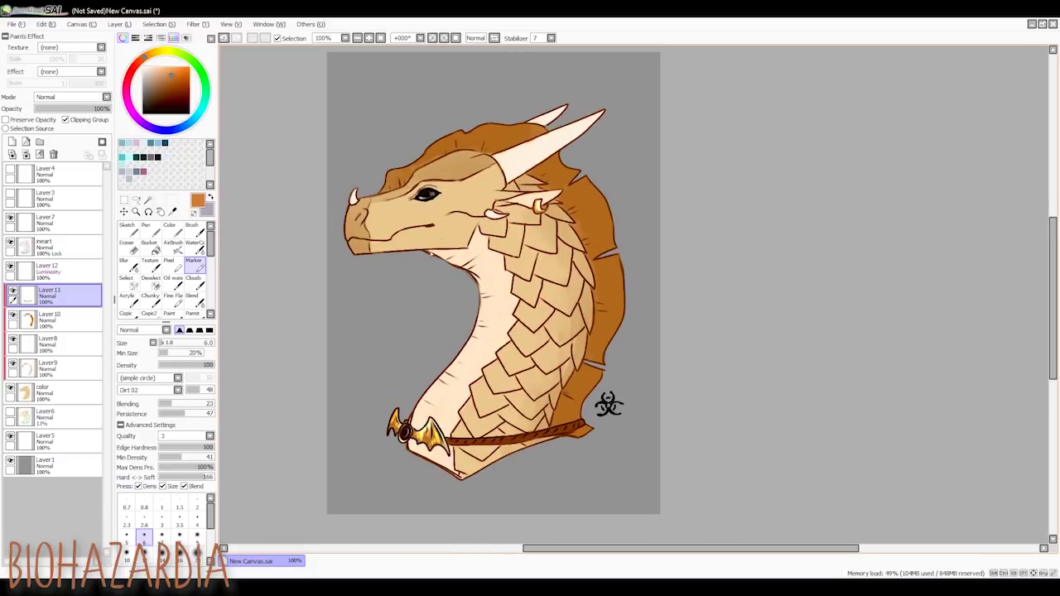
# Hide the grey background layer so the dragon sits on plain white.
pyautogui.click(10, 461)
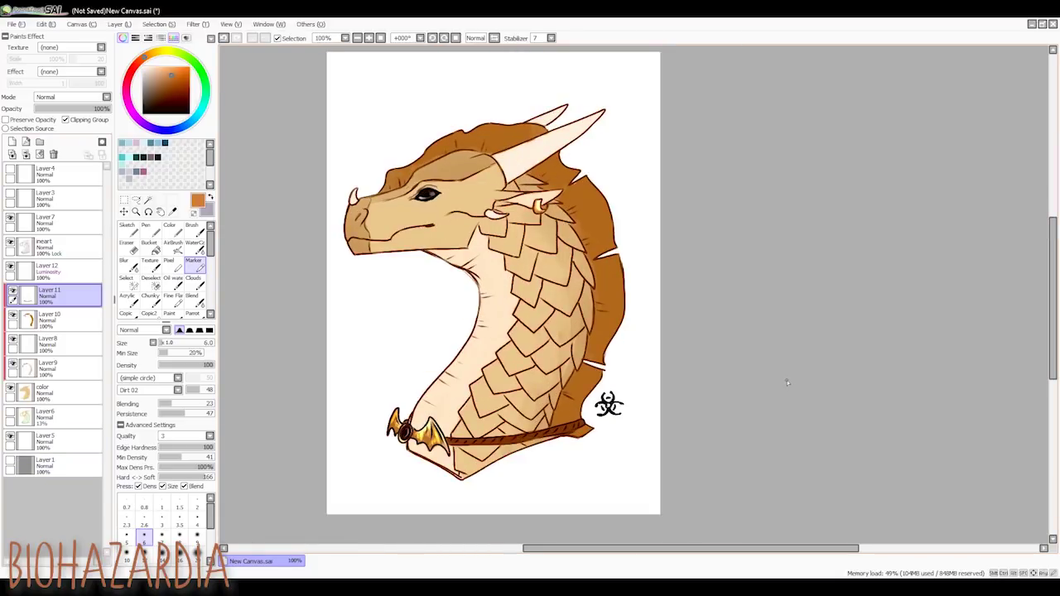
pyautogui.moveTo(687, 550); pyautogui.dragTo(663, 551)
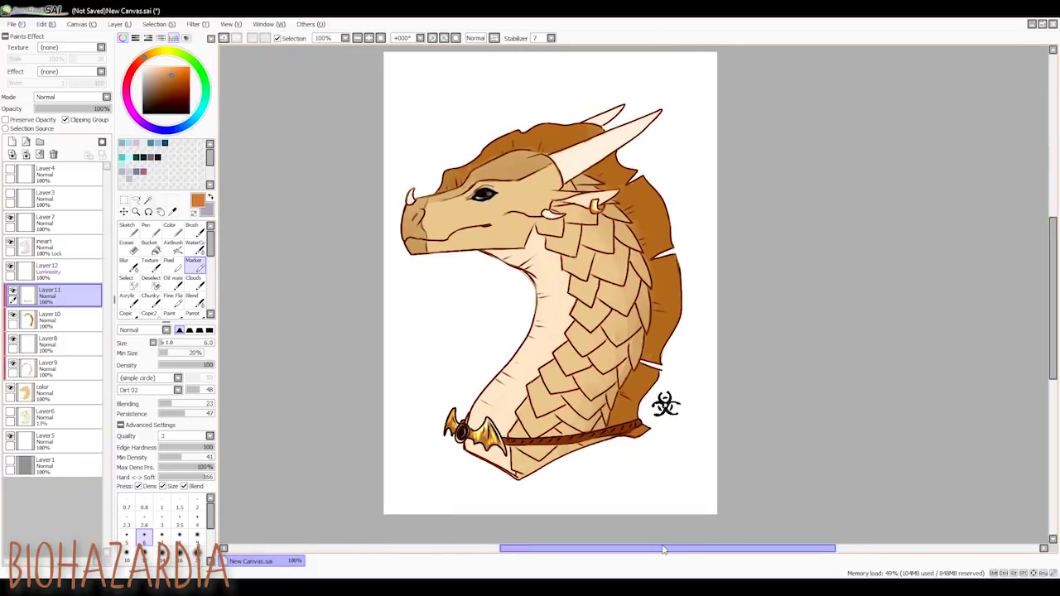